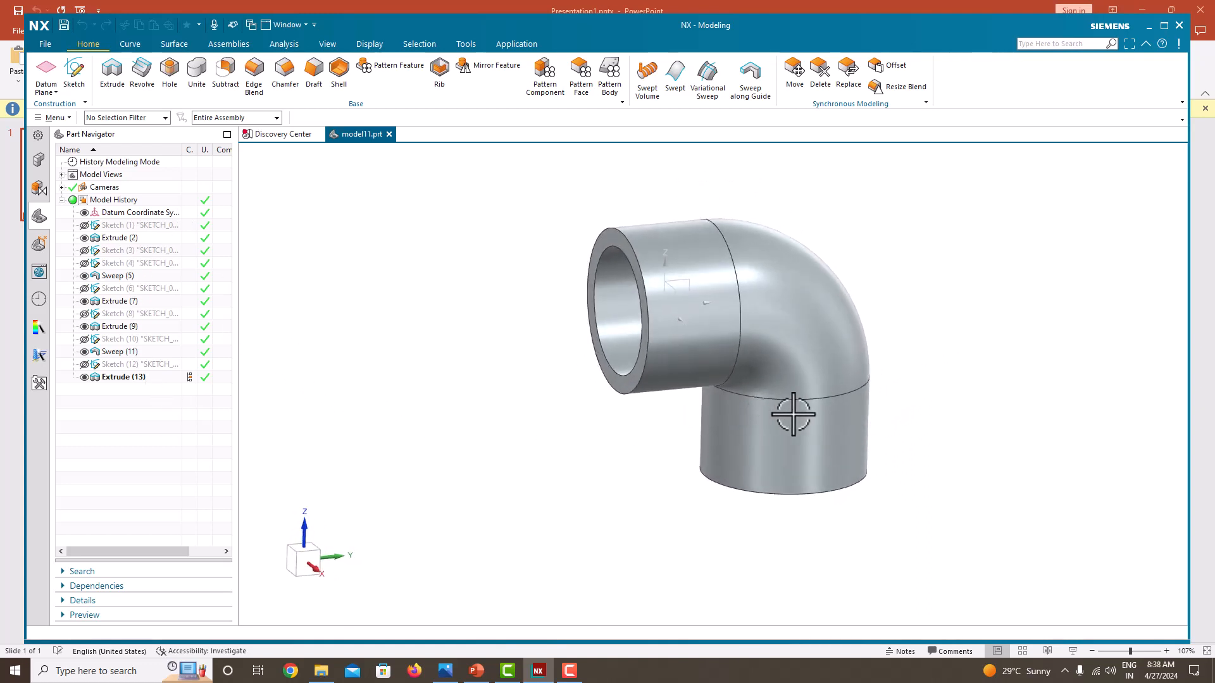
# Create a new millimetre Model part saved in the tutorial_39 folder
pyautogui.moveTo(786, 370); pyautogui.dragTo(860, 347, button='middle')
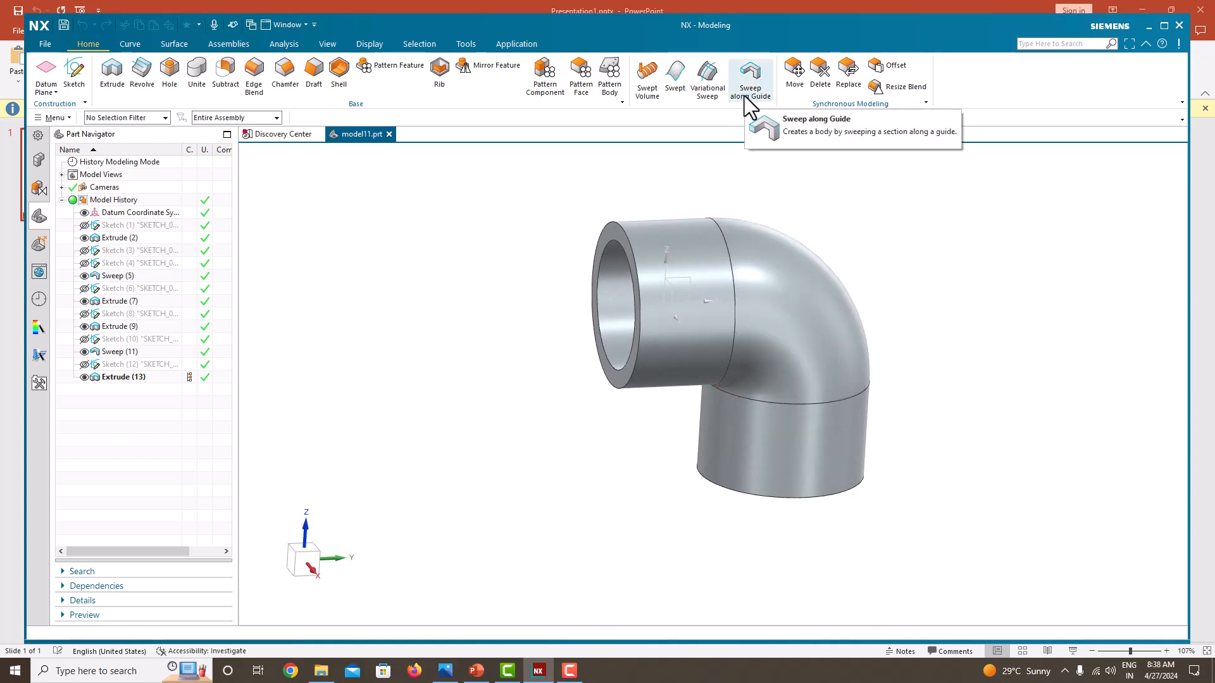
pyautogui.click(47, 43)
pyautogui.click(53, 64)
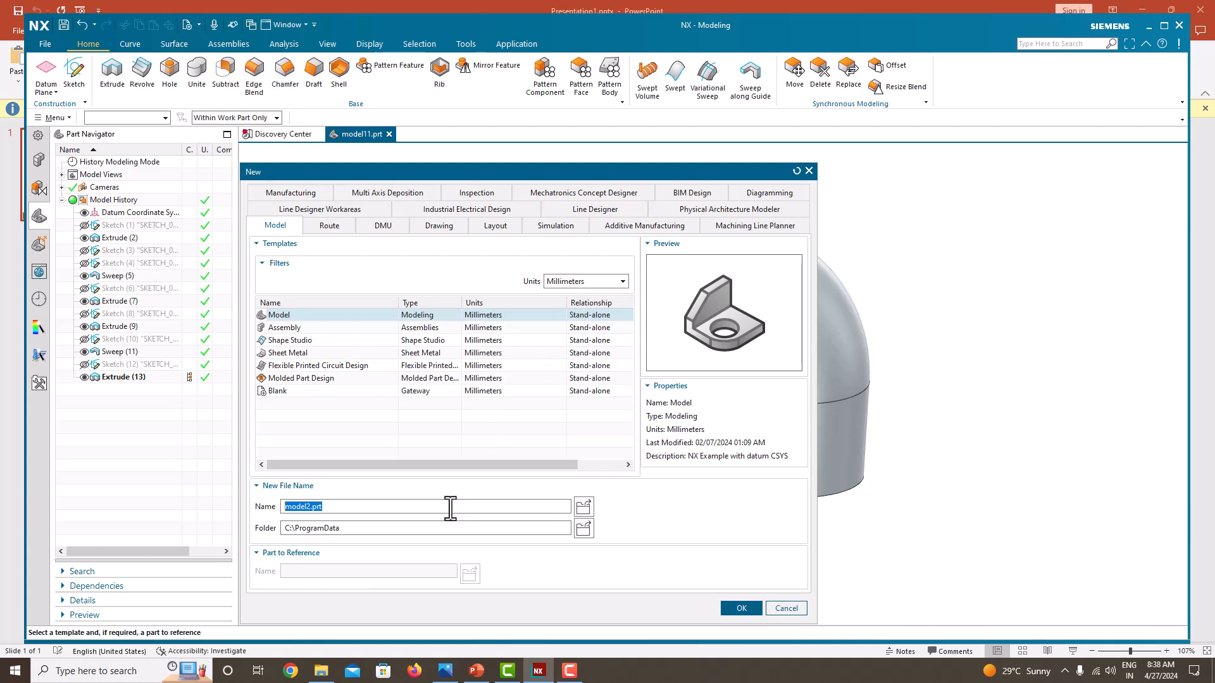
pyautogui.click(580, 533)
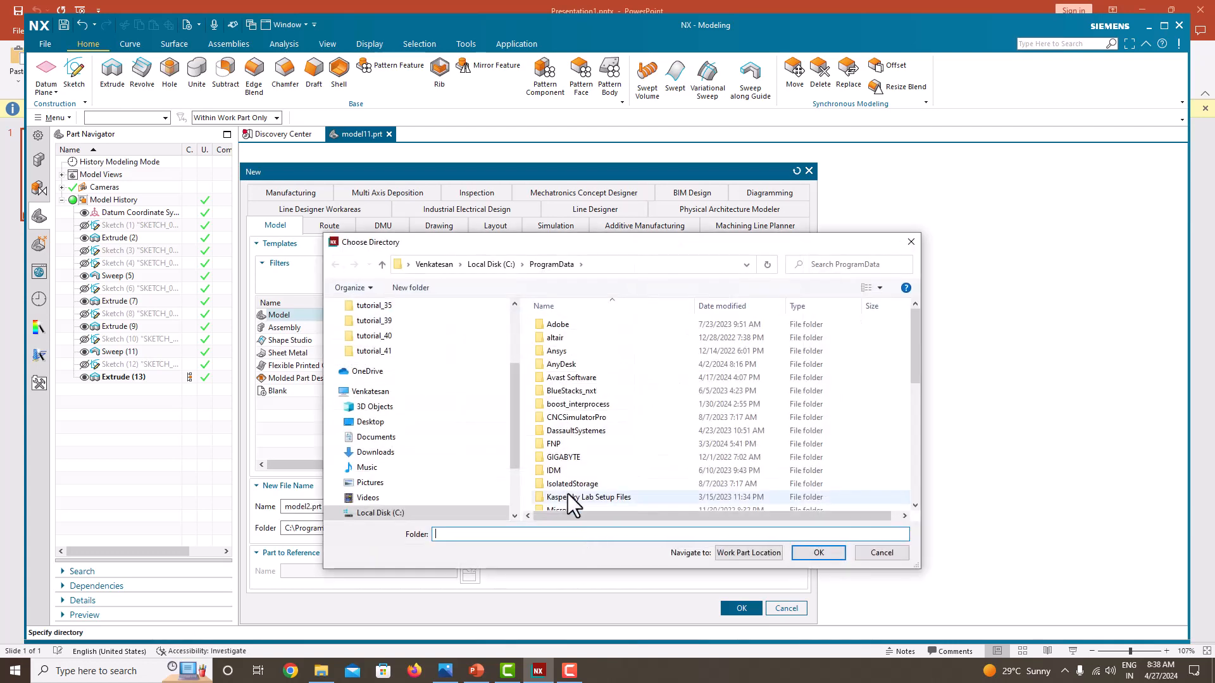
pyautogui.click(392, 326)
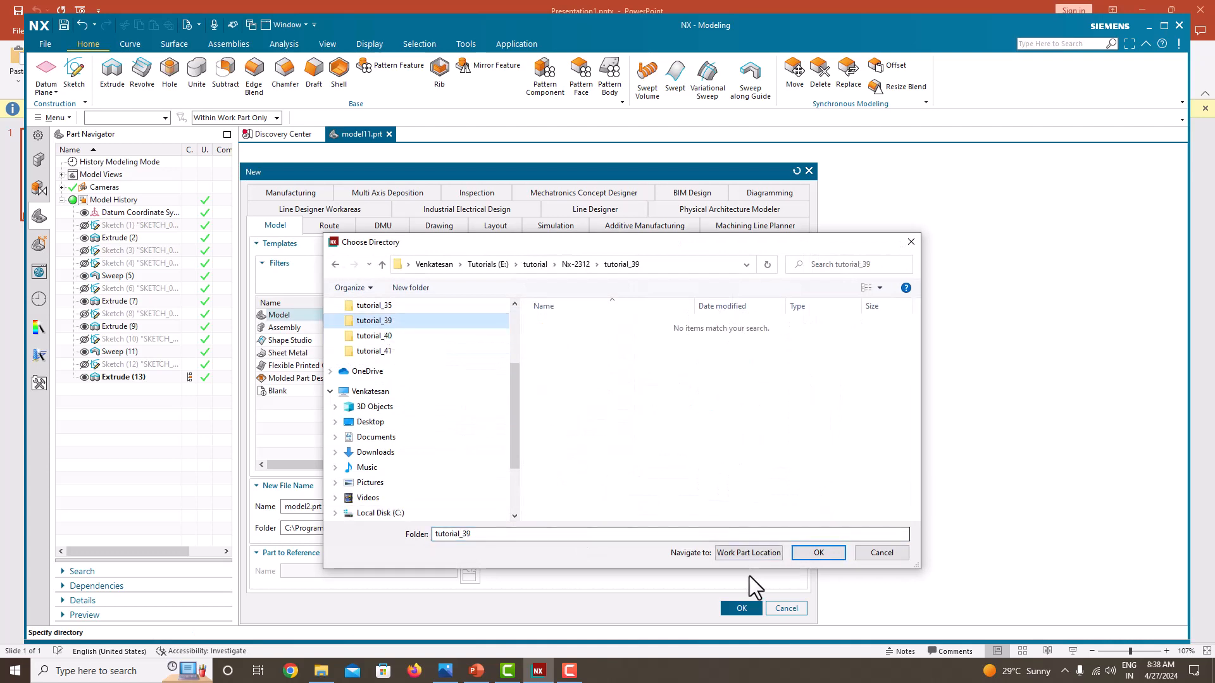
pyautogui.click(797, 555)
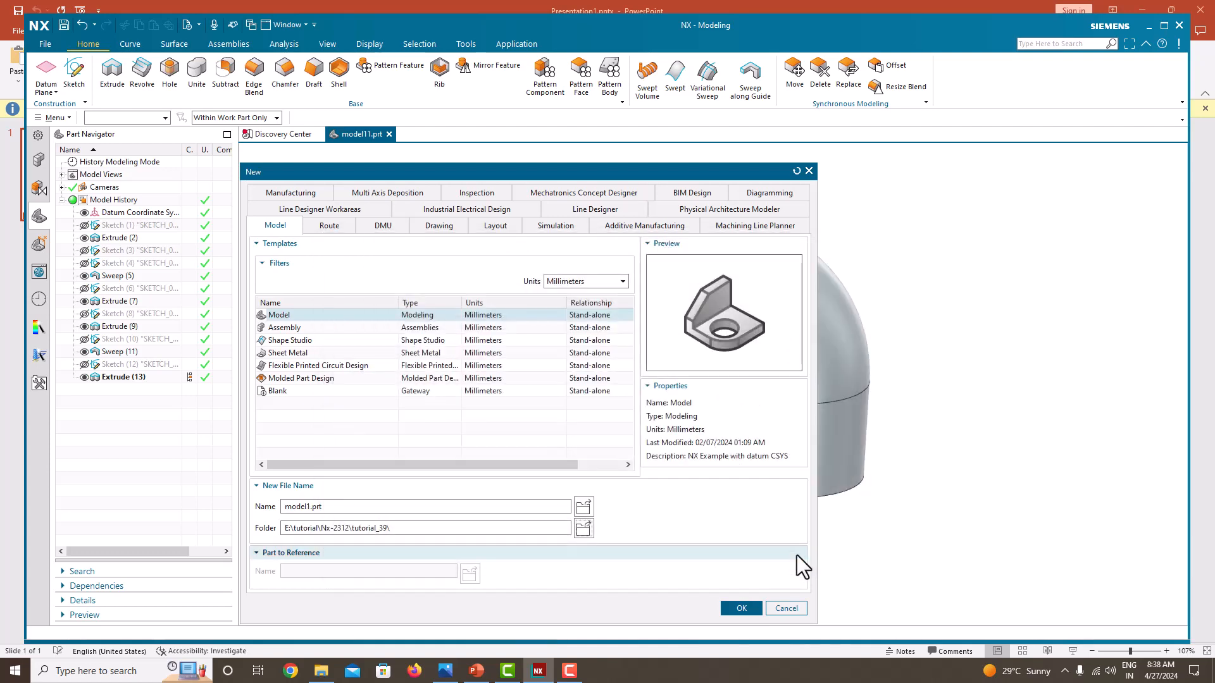
pyautogui.click(741, 609)
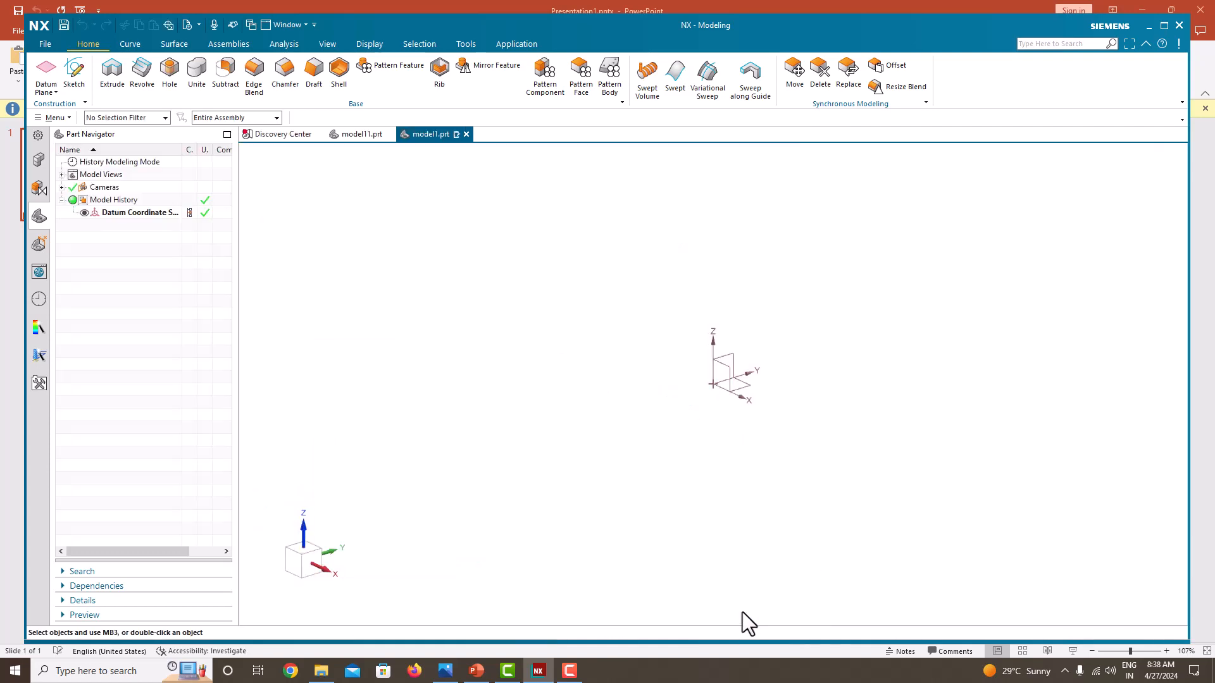
# Arrange the NX window side by side with the e-Elbow 25 × 25 reference drawing
pyautogui.press('super+Right')
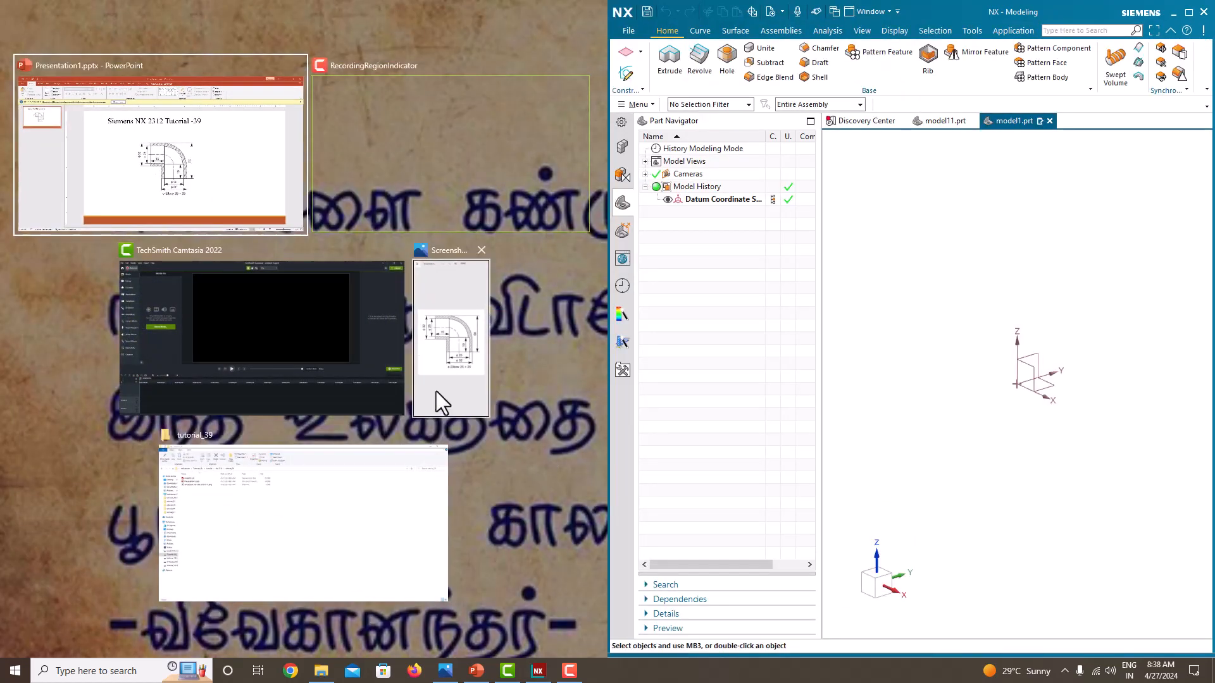
pyautogui.click(433, 379)
pyautogui.moveTo(611, 337); pyautogui.dragTo(209, 304)
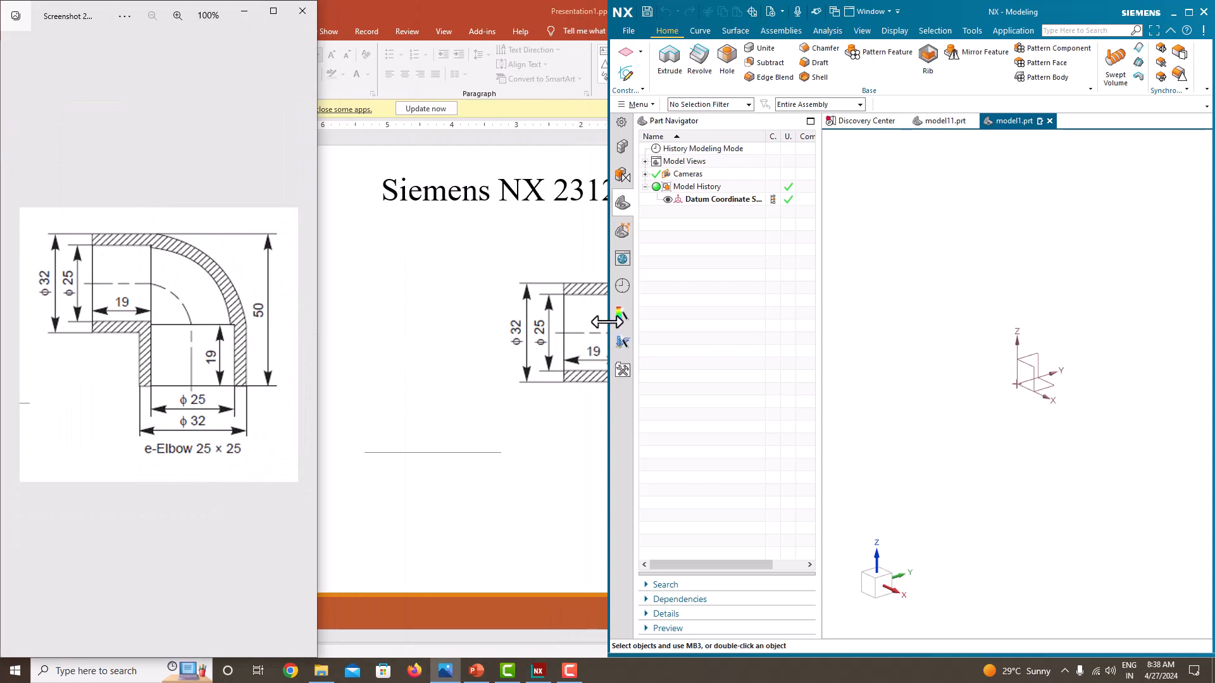
pyautogui.moveTo(608, 321); pyautogui.dragTo(314, 329)
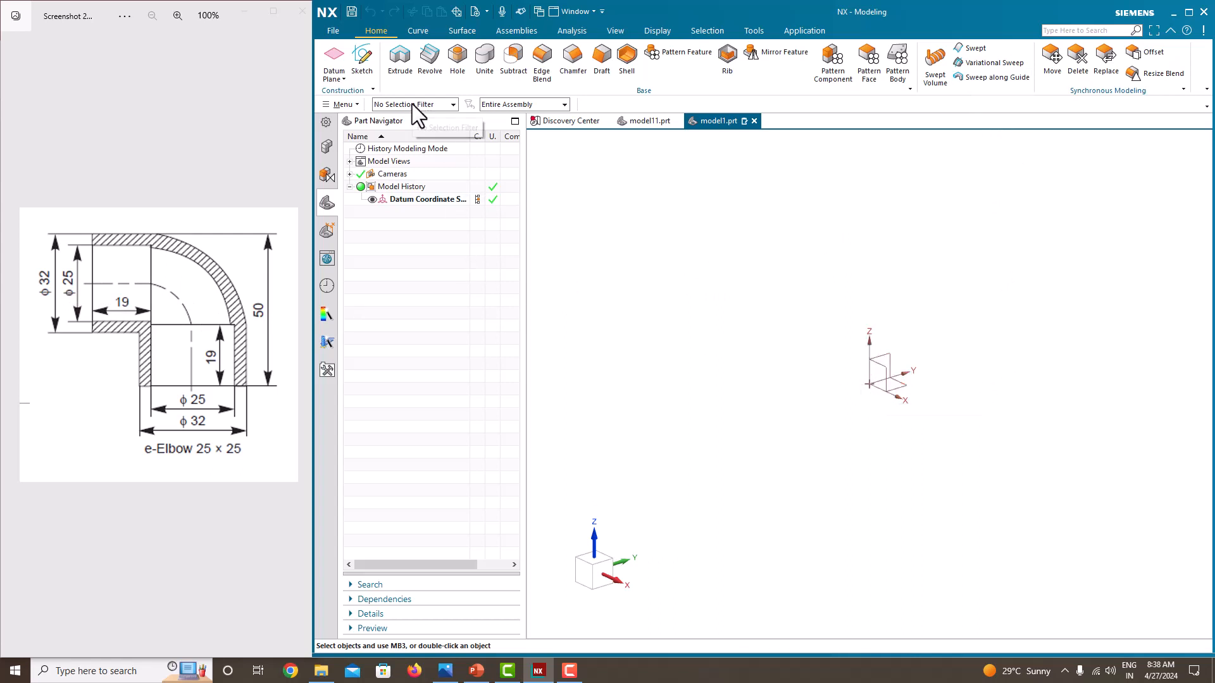
# Start a new sketch on the Front datum plane
pyautogui.click(355, 67)
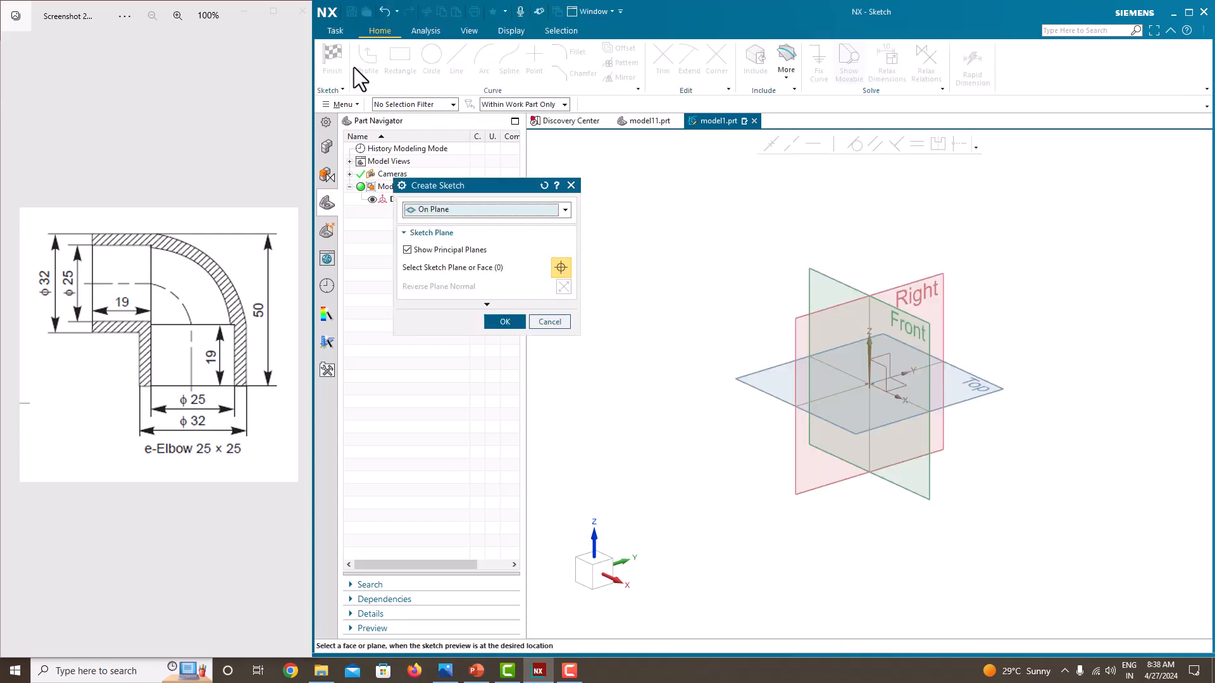
pyautogui.click(929, 327)
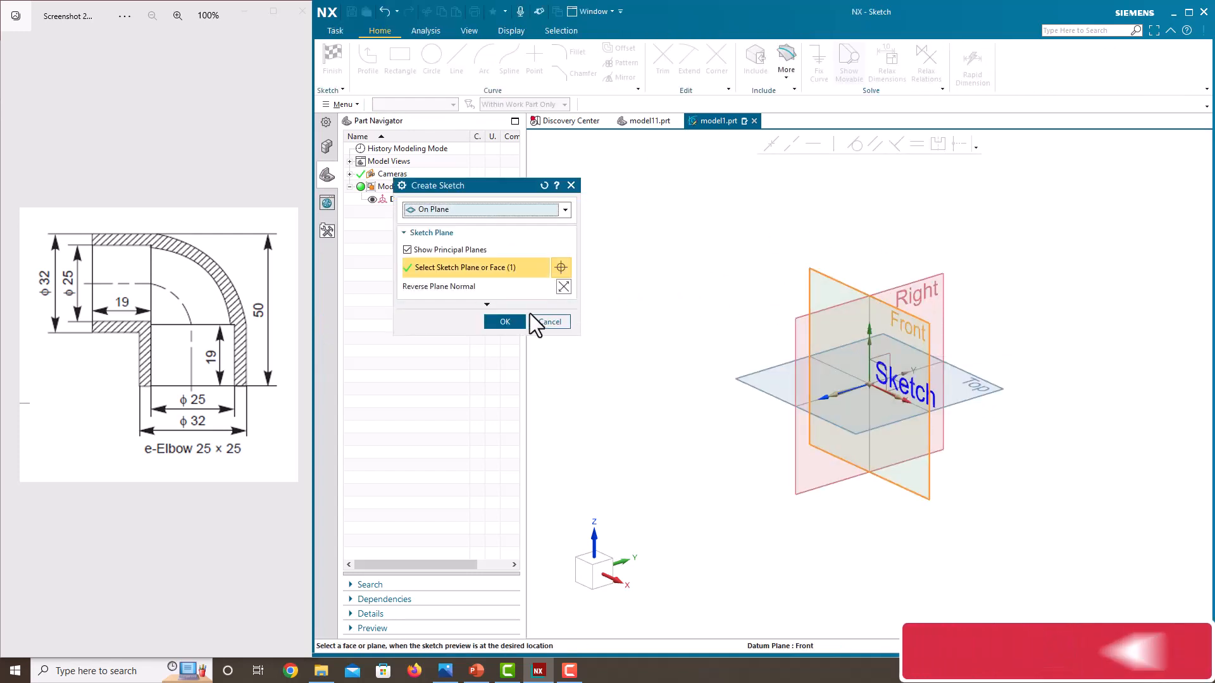
pyautogui.click(504, 323)
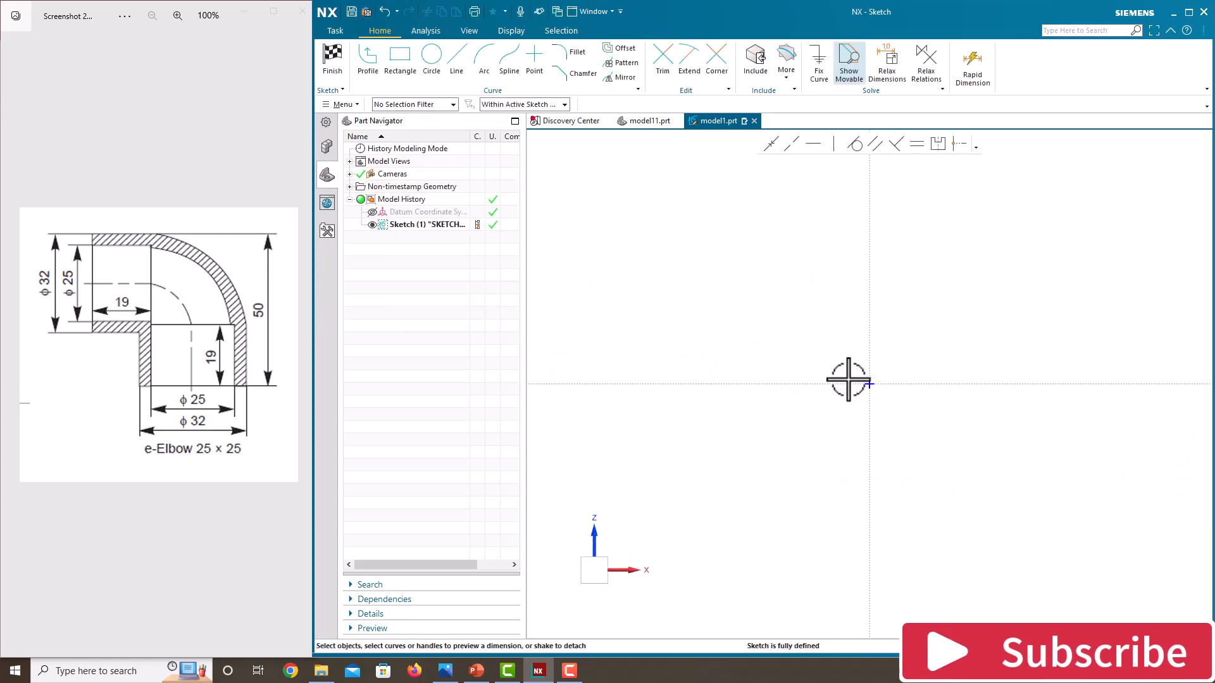
# Draw a horizontal line about 189 mm long starting at the sketch origin
pyautogui.scroll(-2, 727, 364)
pyautogui.scroll(3, 1095, 446)
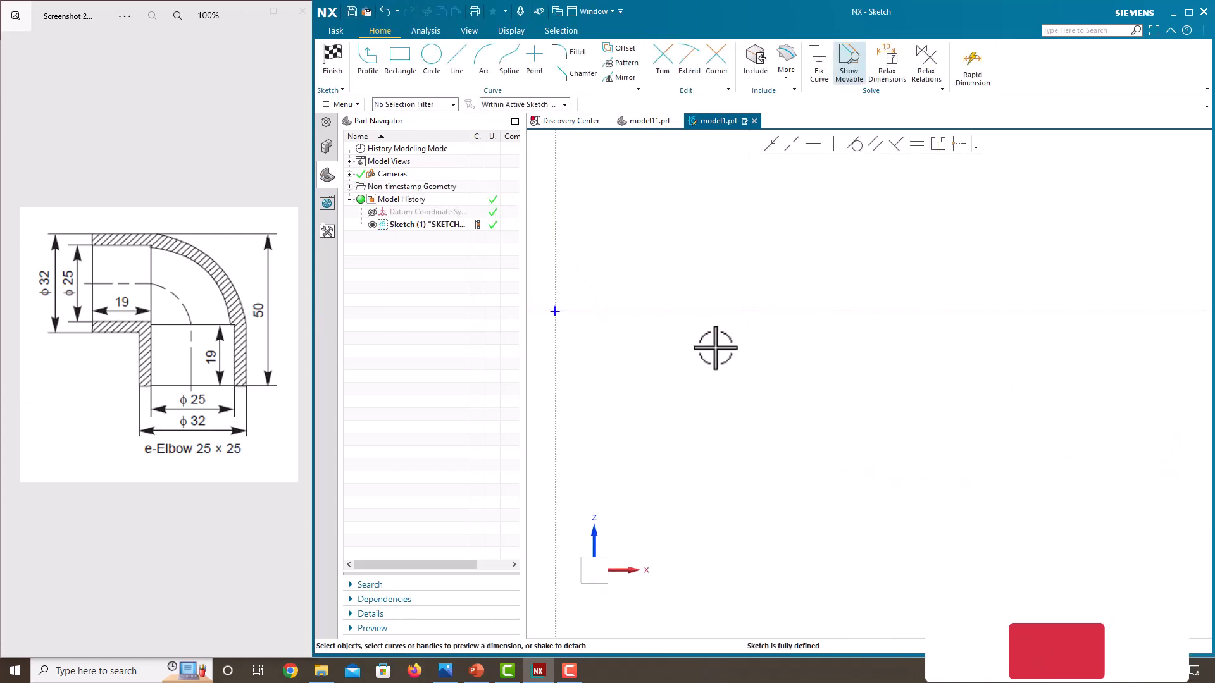
pyautogui.scroll(-2, 696, 347)
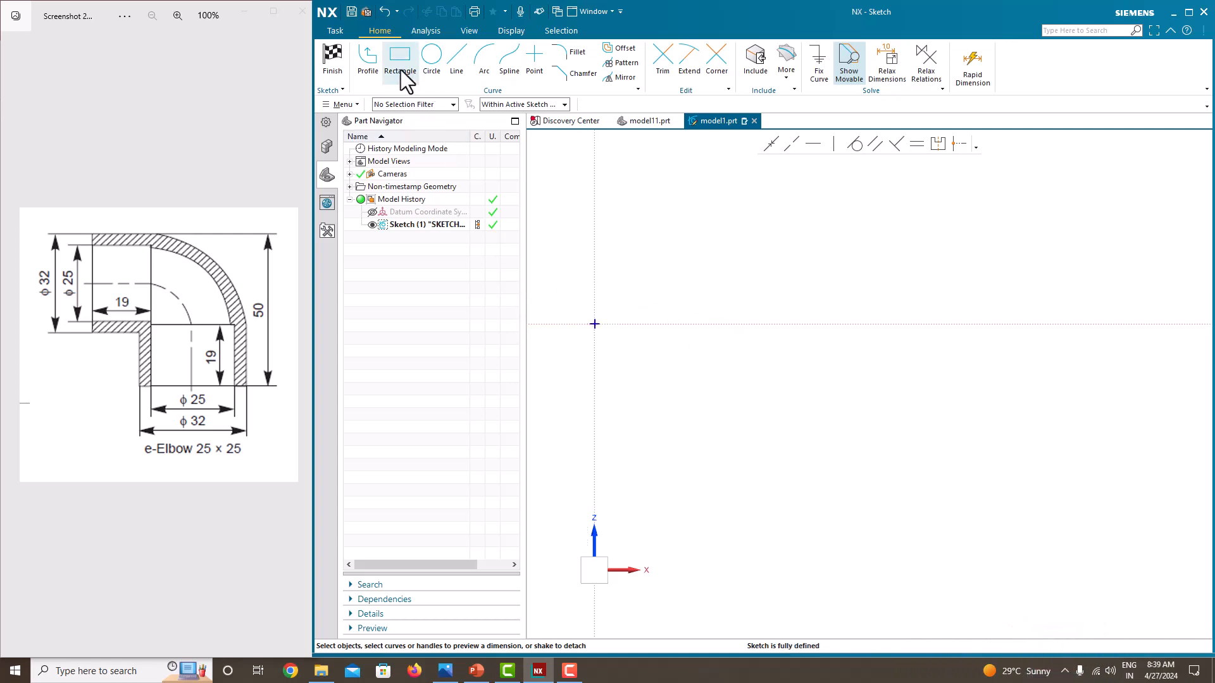
pyautogui.click(373, 63)
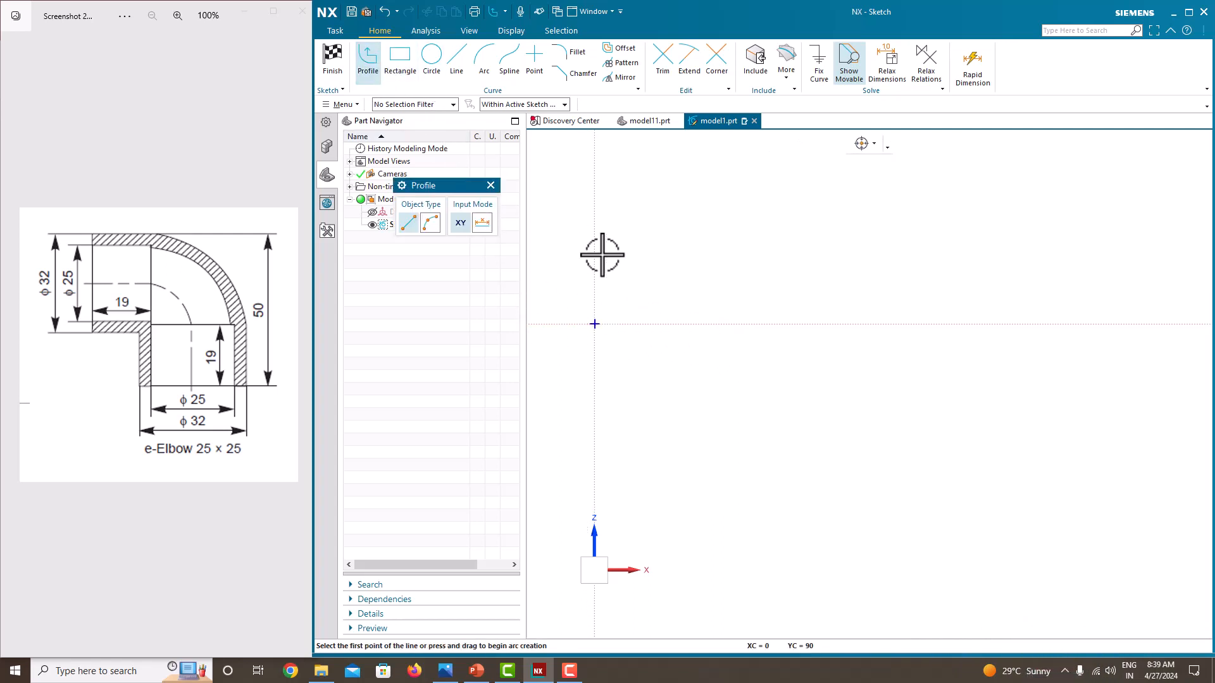
pyautogui.click(595, 324)
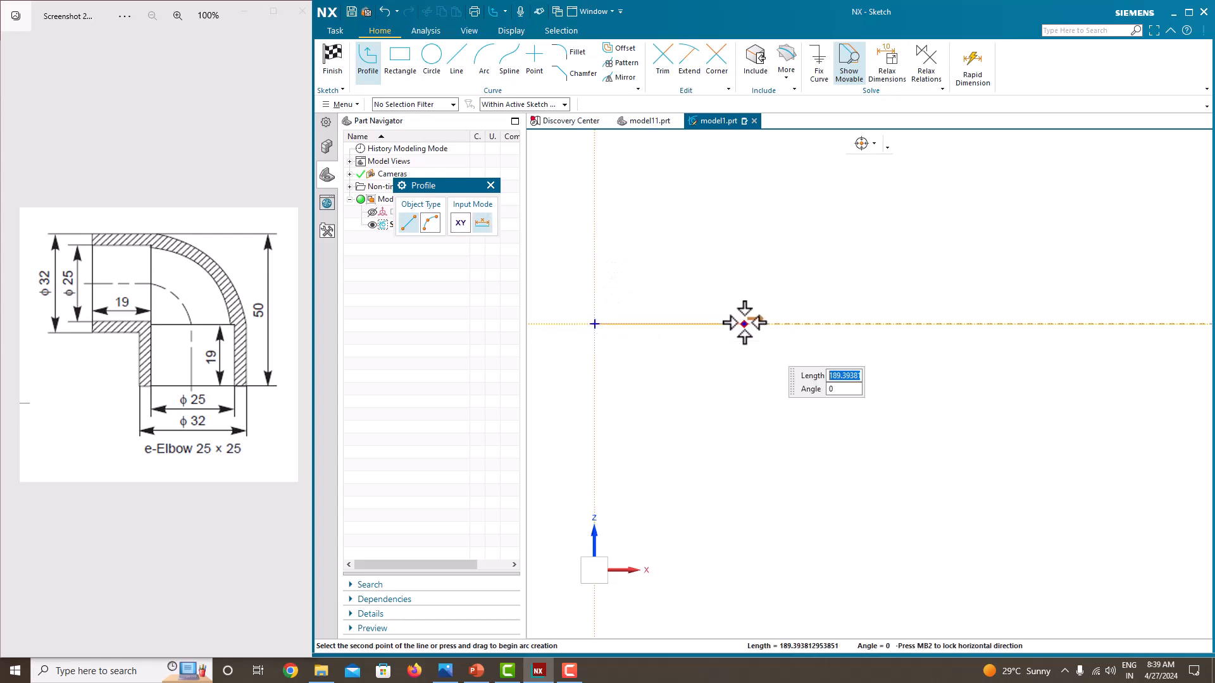
pyautogui.click(744, 323)
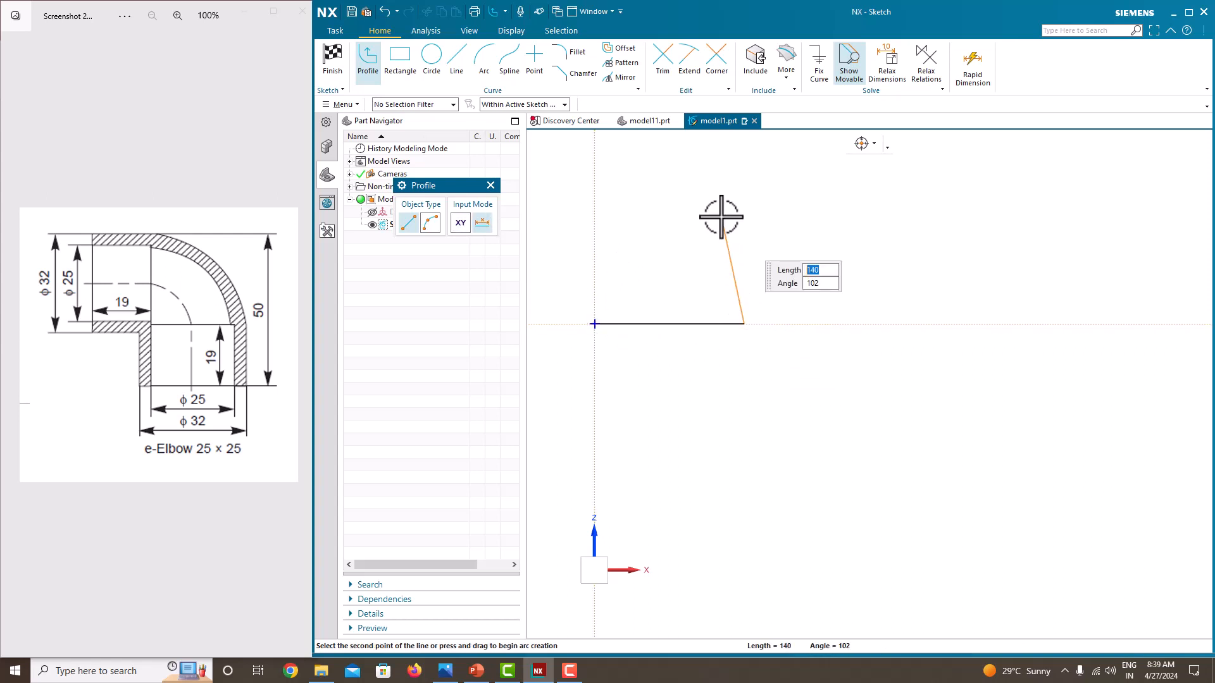
pyautogui.press('Escape')
pyautogui.press('Escape')
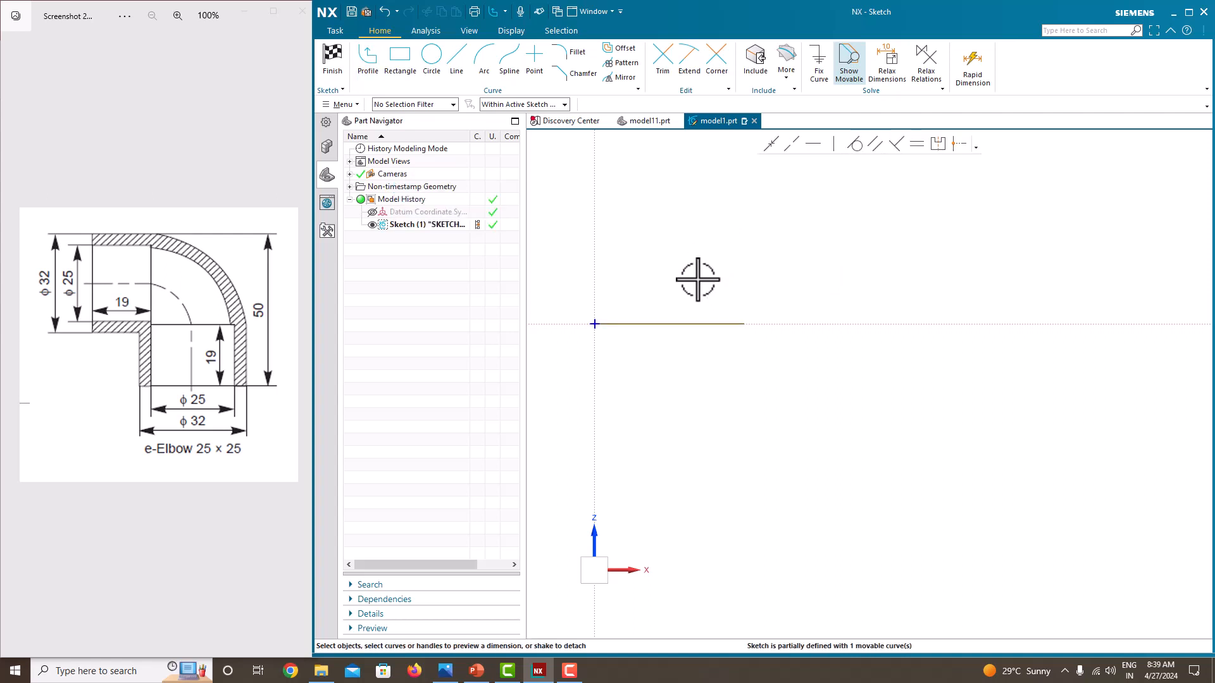
# Dimension the line's length to 19 mm, scaling the entire sketch
pyautogui.click(674, 324)
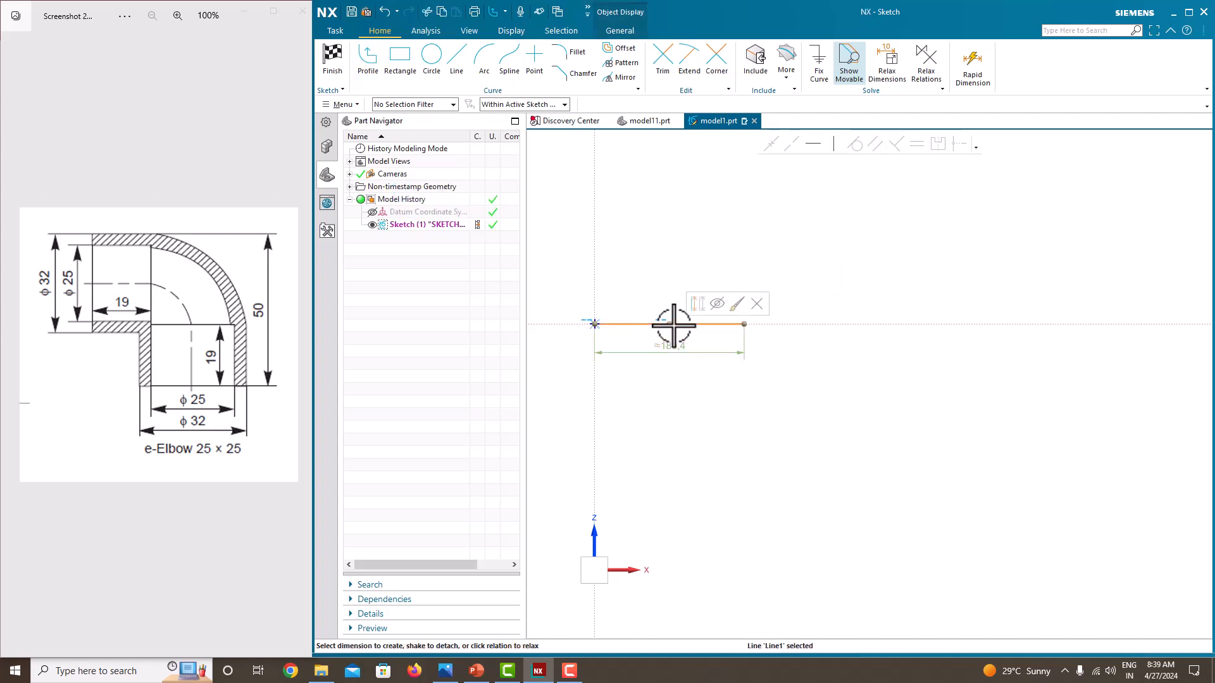
pyautogui.click(674, 348)
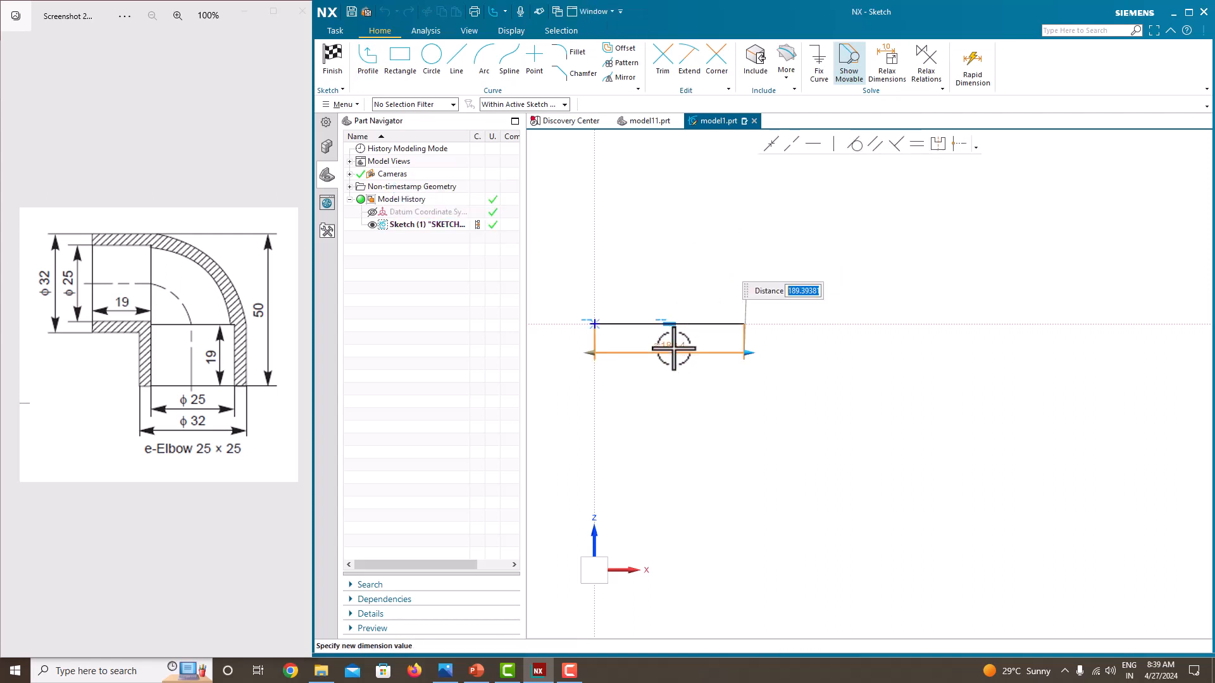
pyautogui.write('19')
pyautogui.press('Return')
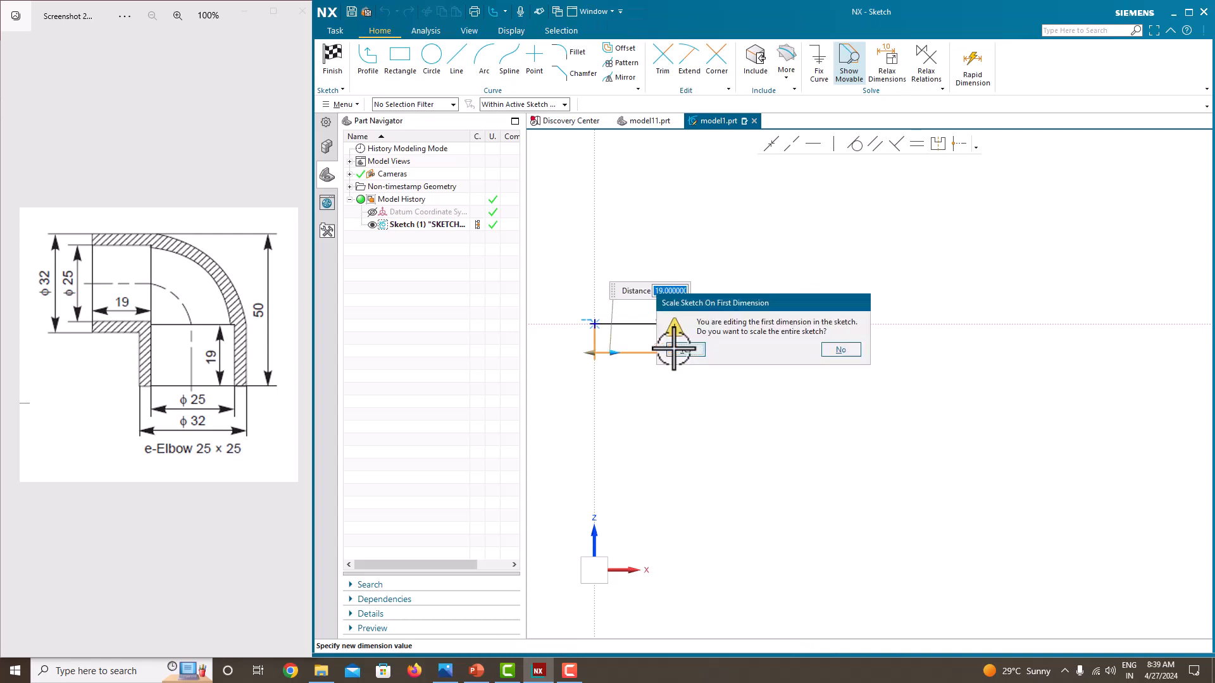
pyautogui.click(680, 350)
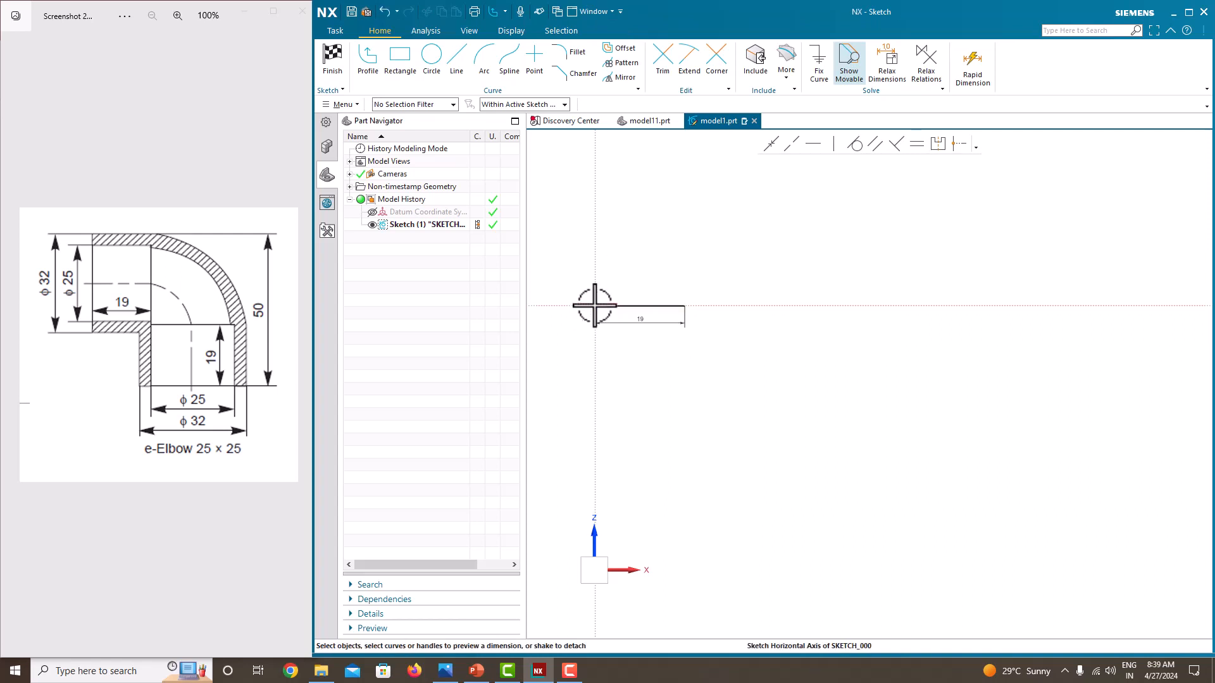
# Draw a 90° arc by center and endpoints from the line's right end, curving downward
pyautogui.scroll(4, 596, 306)
pyautogui.scroll(1, 714, 367)
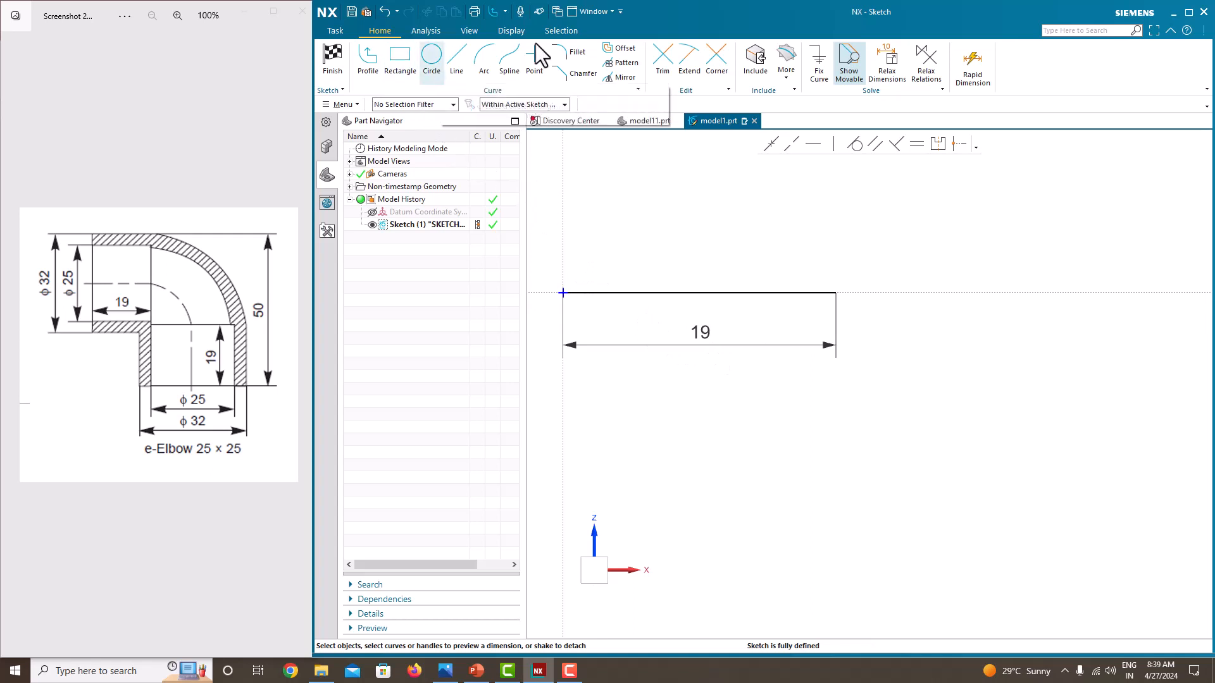
pyautogui.click(486, 58)
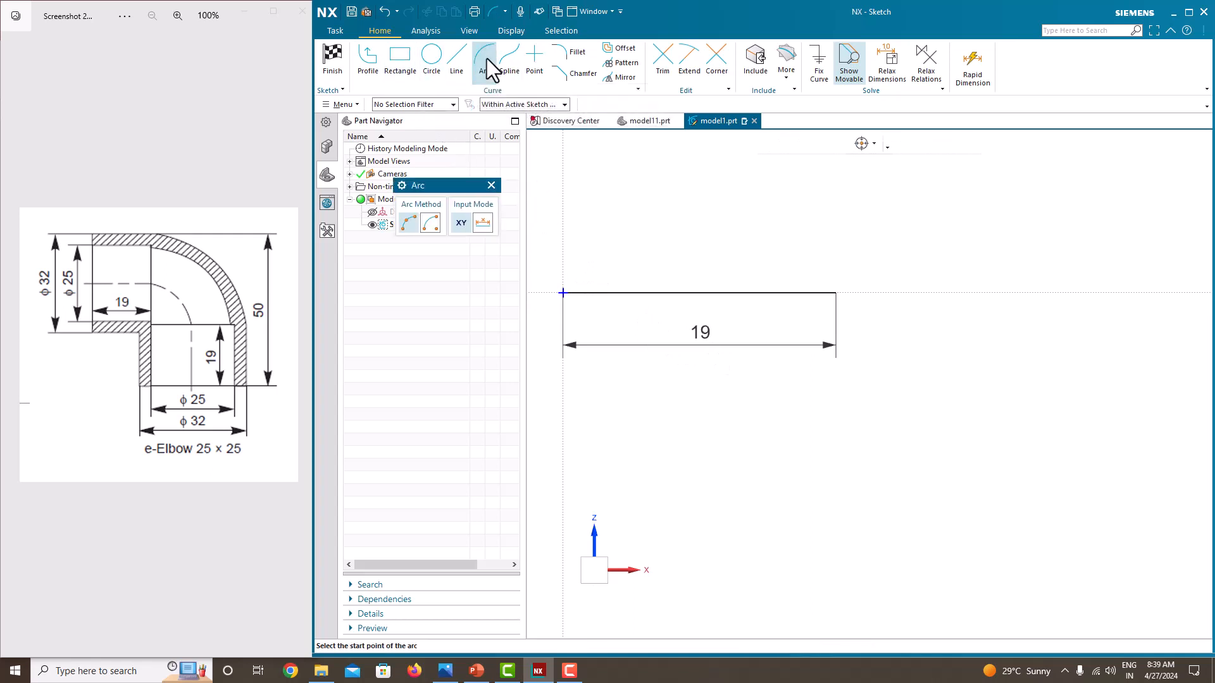
pyautogui.click(431, 224)
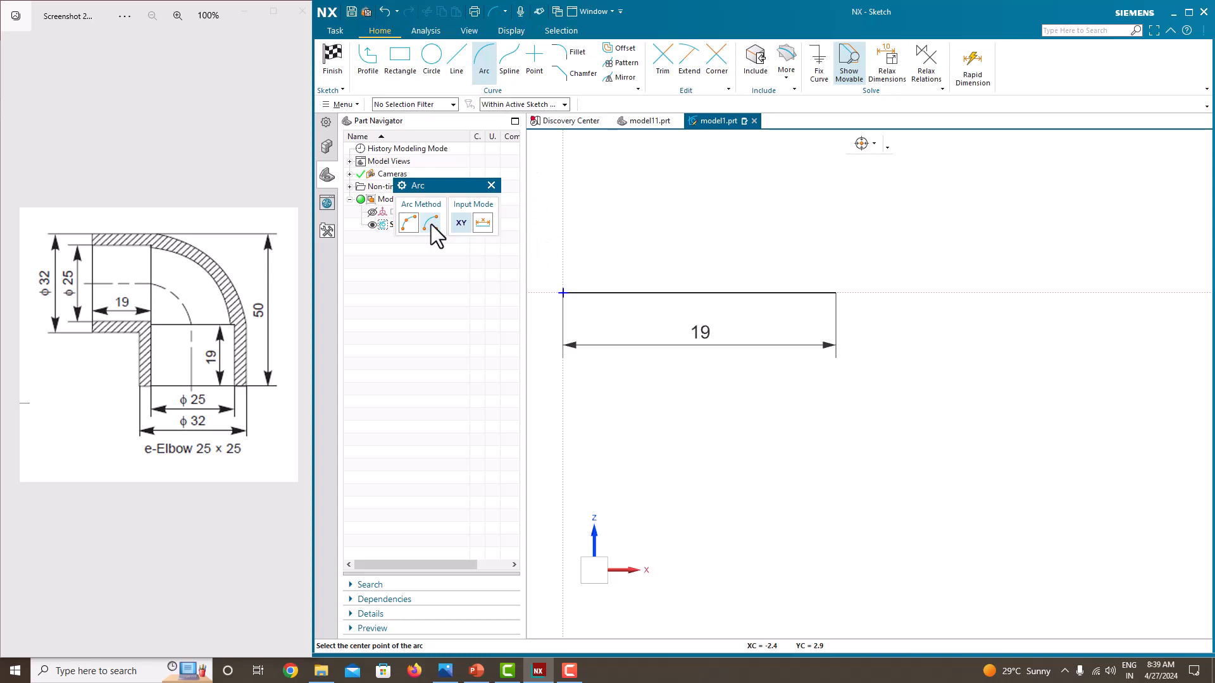
pyautogui.click(836, 292)
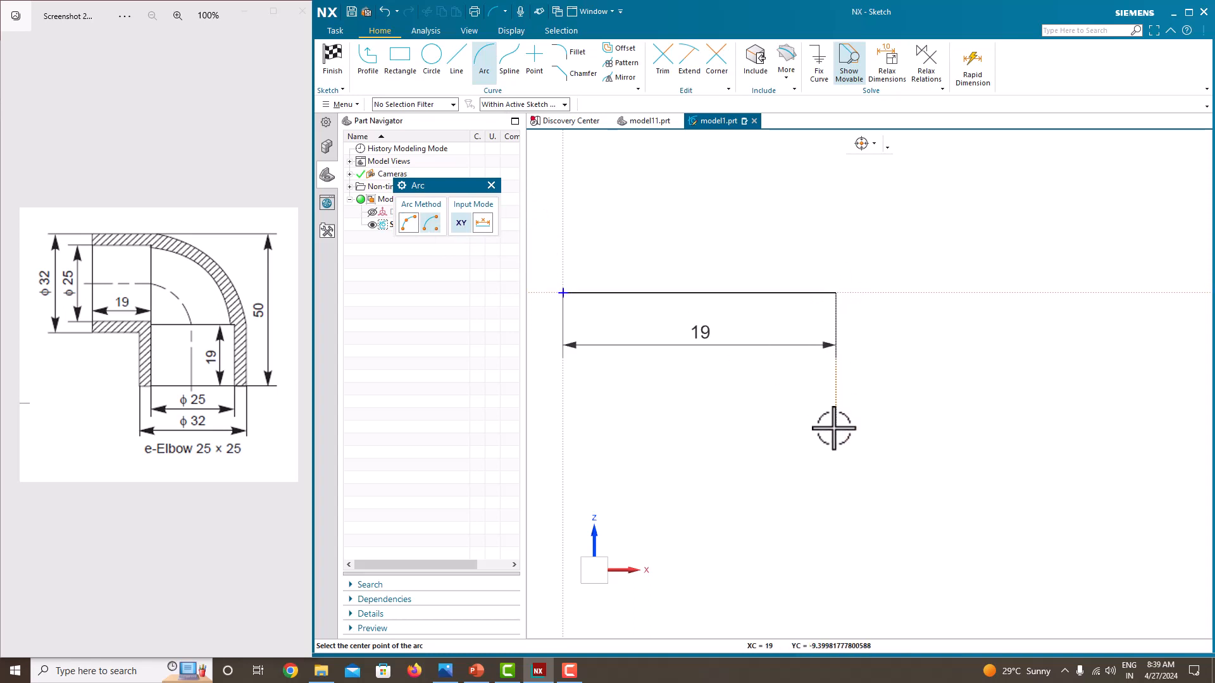
pyautogui.click(836, 292)
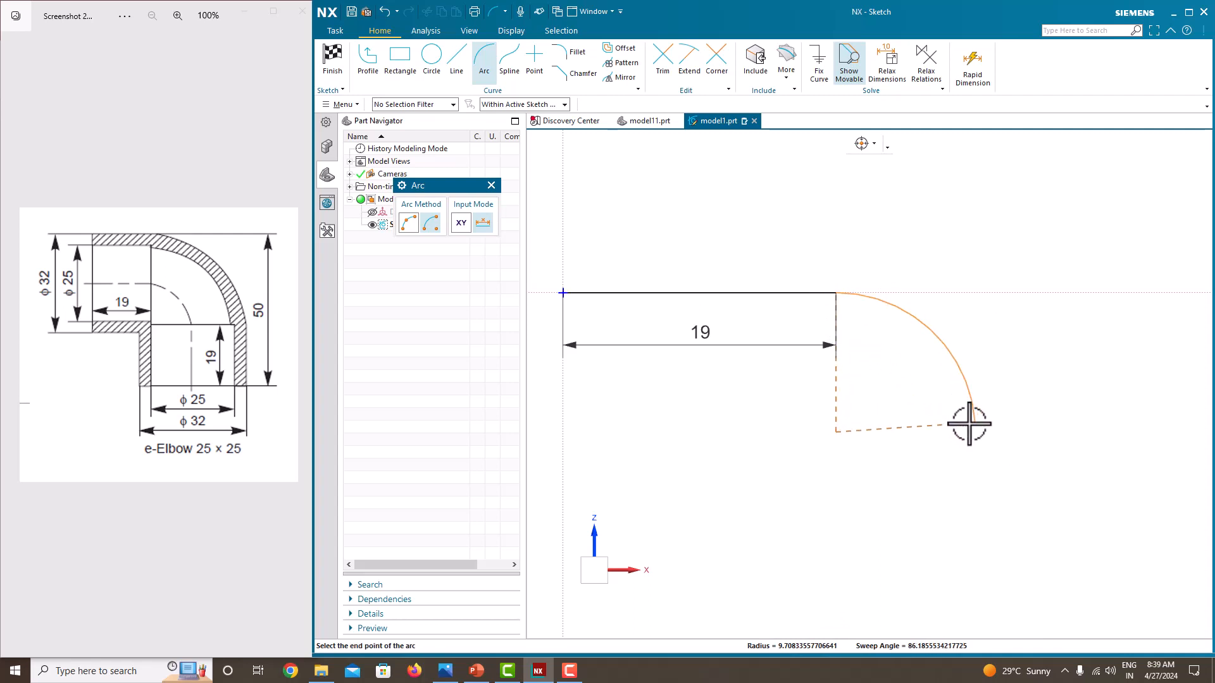
pyautogui.moveTo(976, 421)
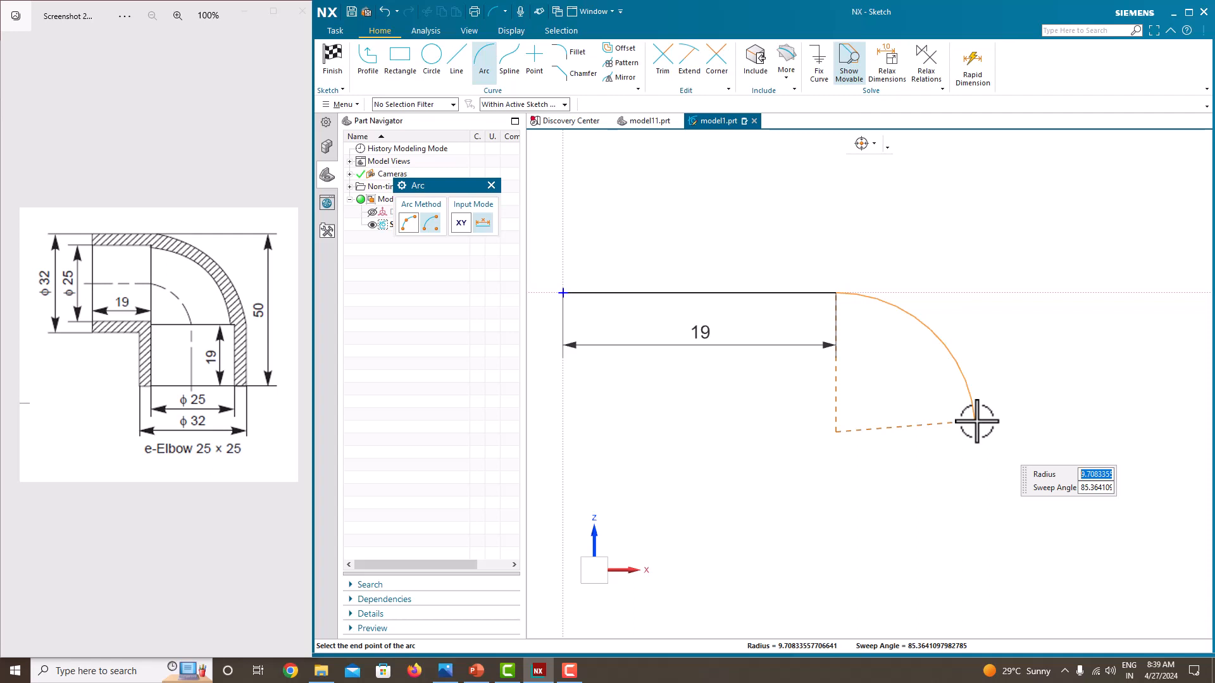
pyautogui.press('Right')
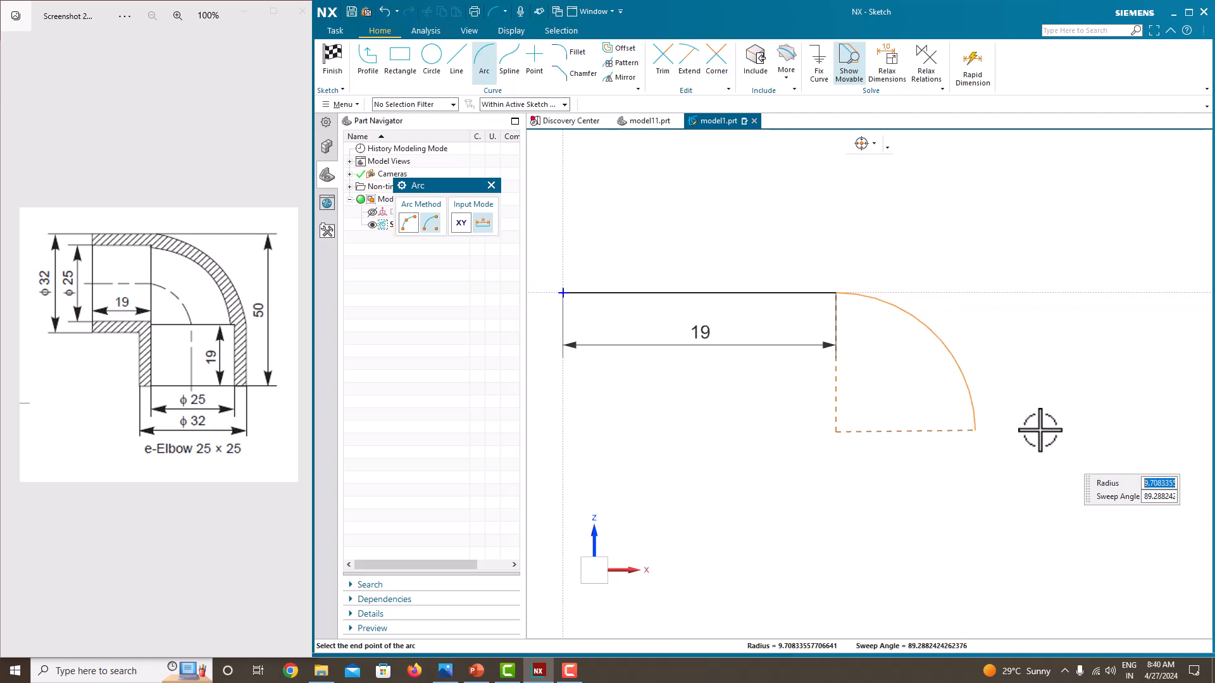
pyautogui.press('Tab')
pyautogui.write('90')
pyautogui.press('Tab')
pyautogui.click(1040, 430)
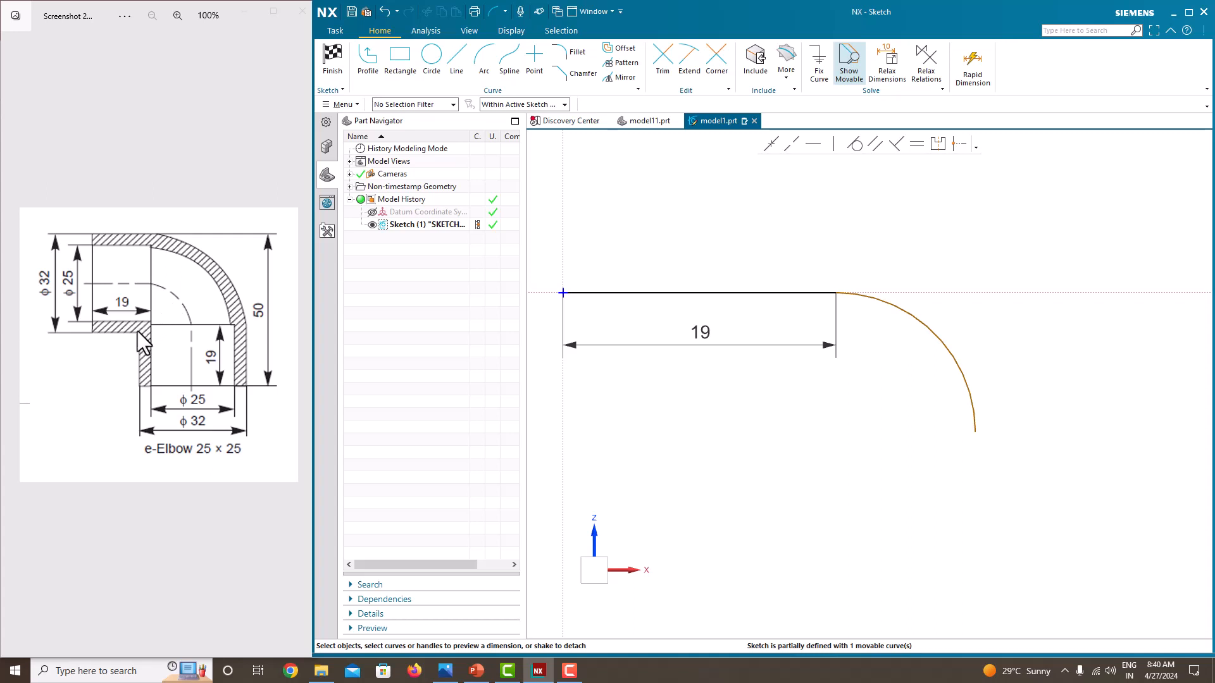
# Set the arc's radius to 16 mm
pyautogui.click(940, 336)
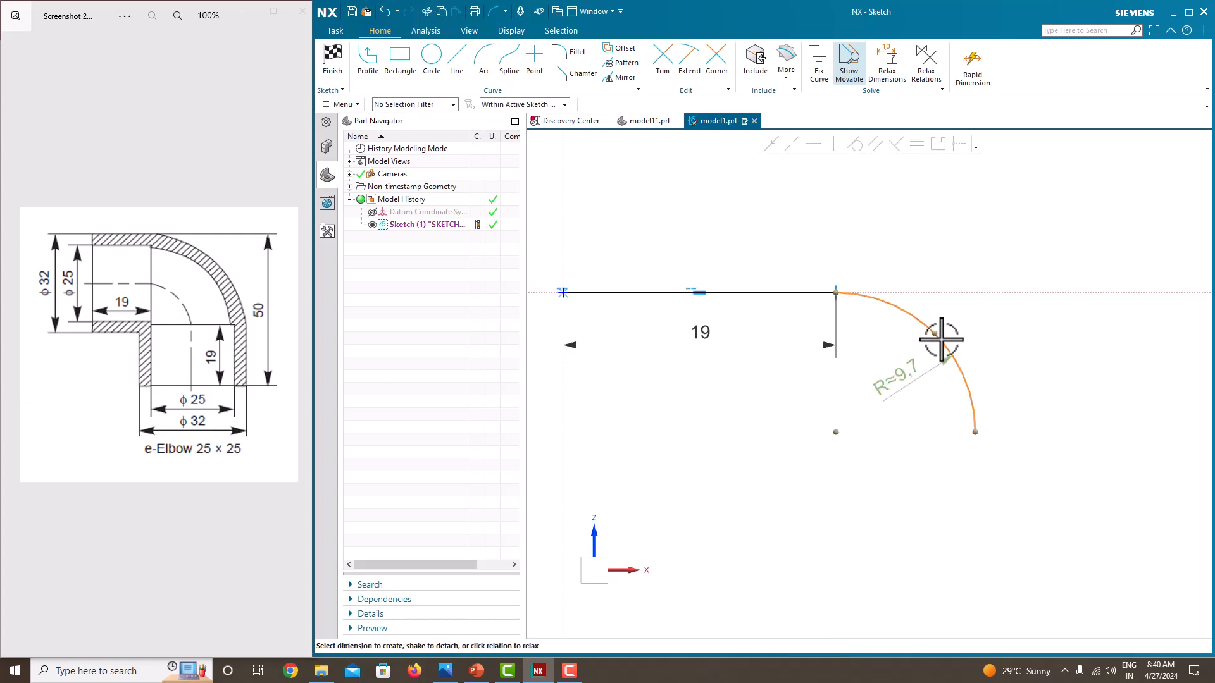
pyautogui.click(909, 373)
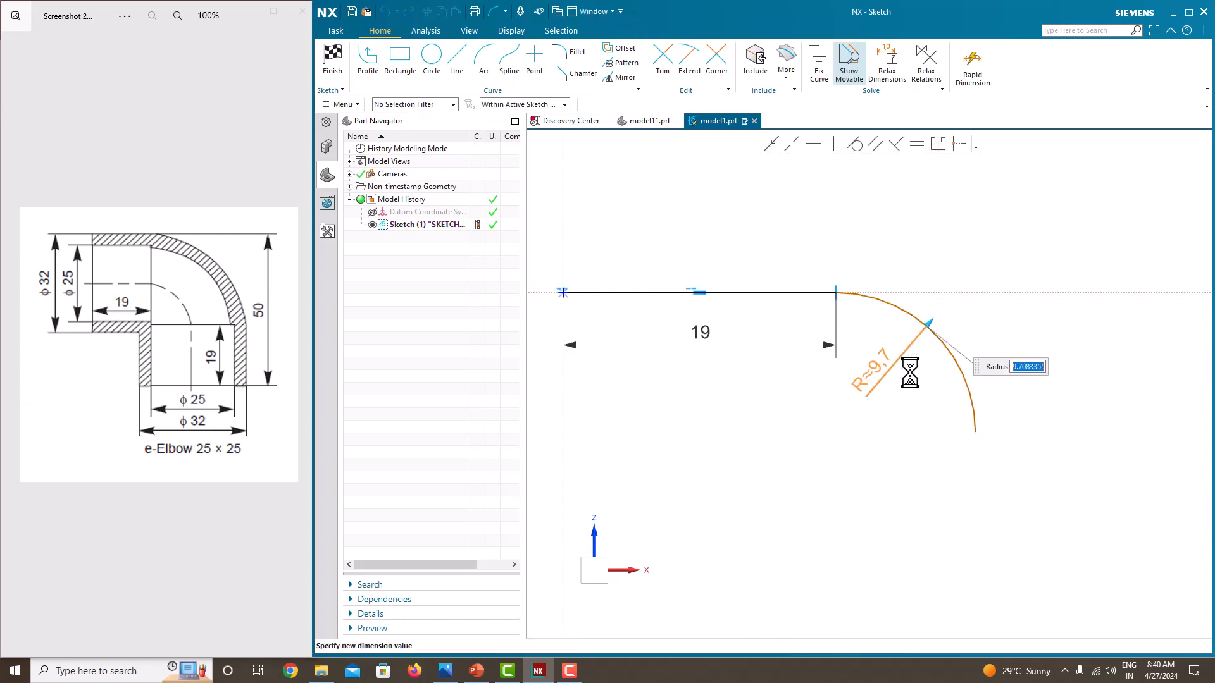
pyautogui.write('16')
pyautogui.press('Return')
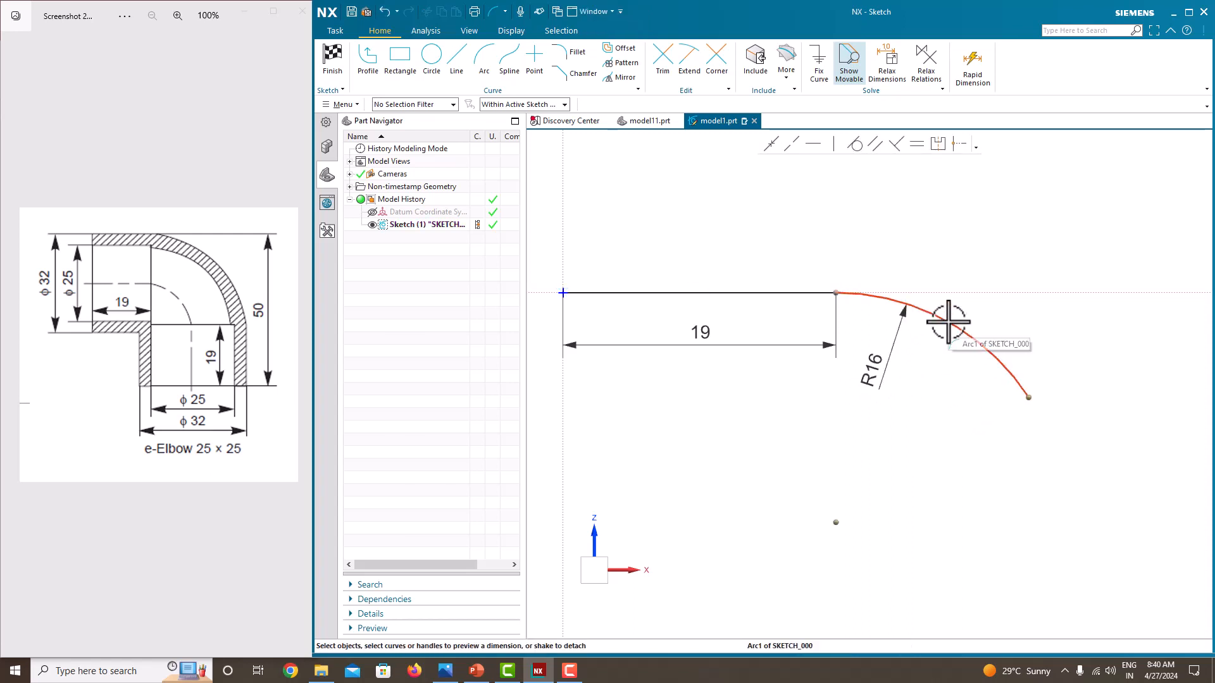
# Dimension the vertical distance between the arc's end point and its center to bring the end level with the center
pyautogui.click(1030, 397)
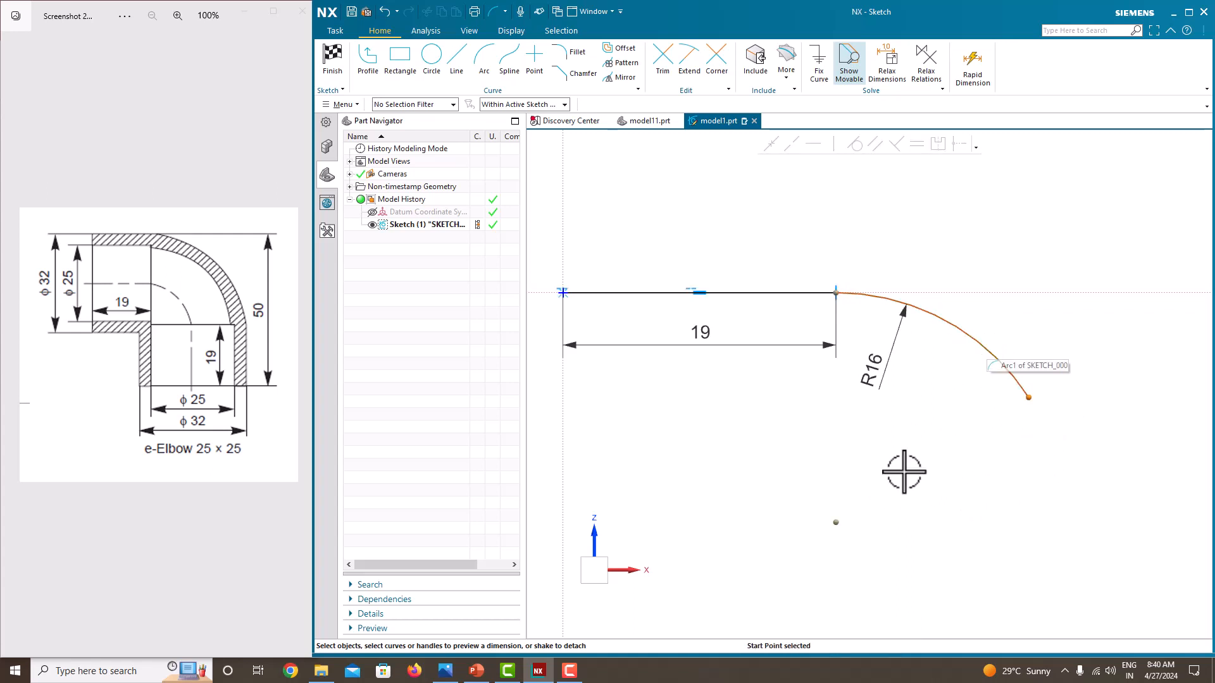
pyautogui.click(836, 522)
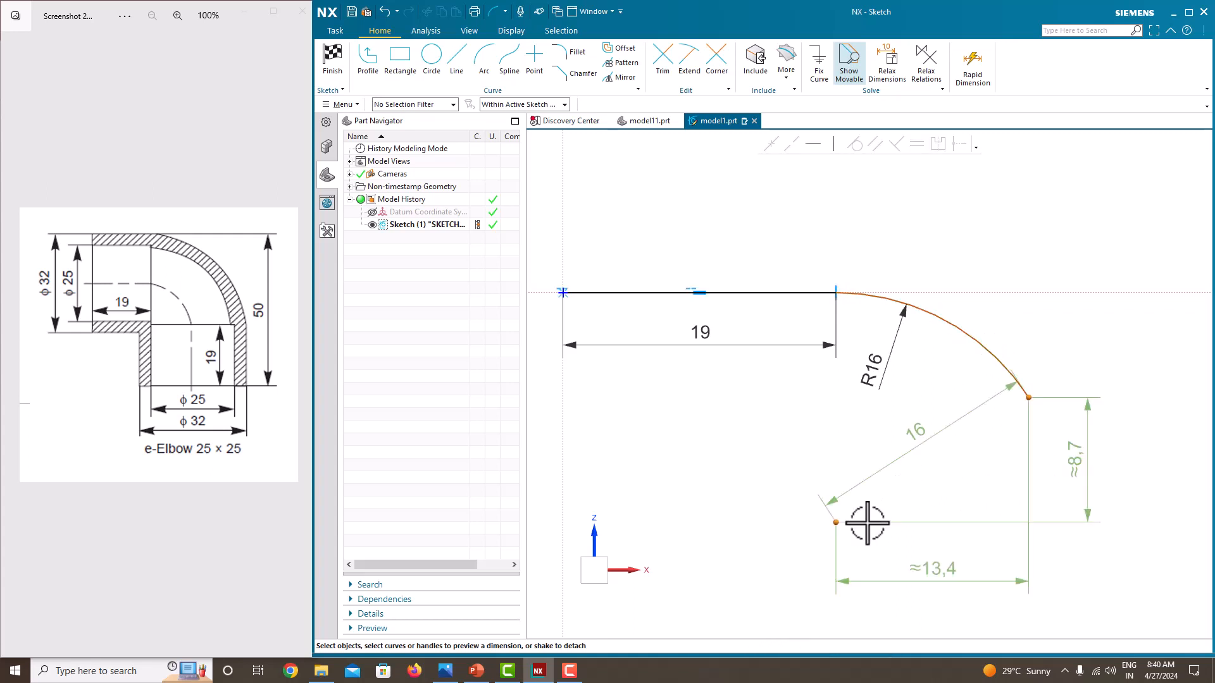
pyautogui.click(1089, 509)
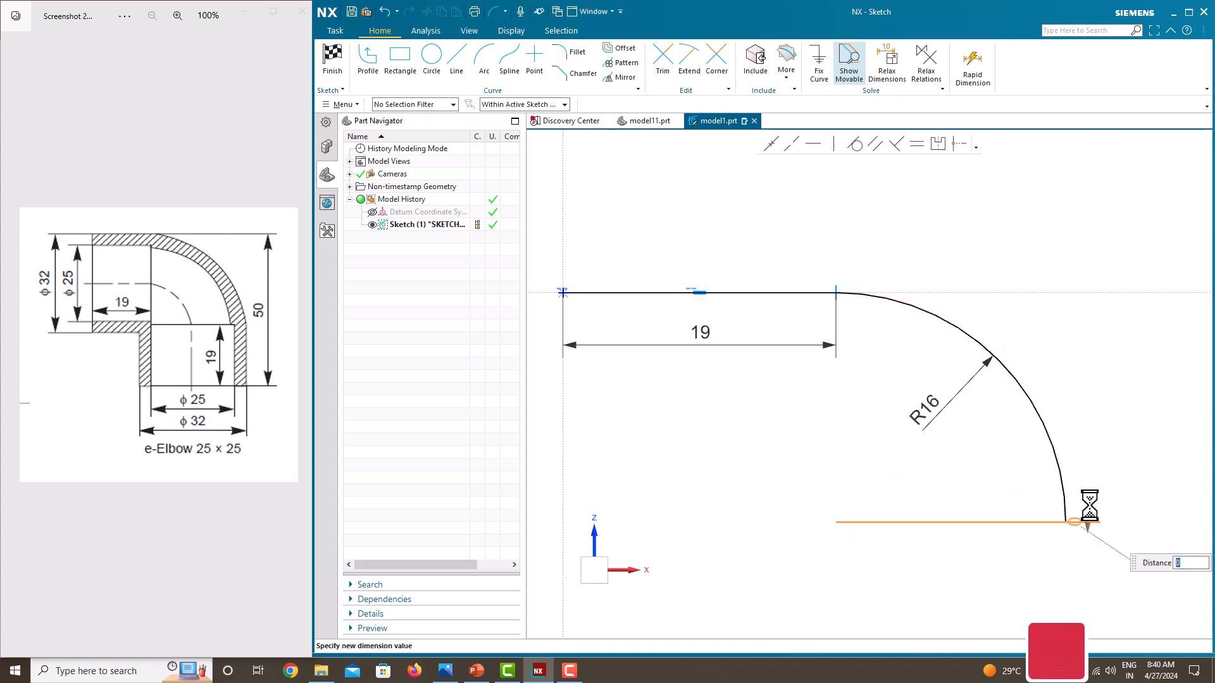
pyautogui.press('Return')
# Draw a vertical line about 19 mm long straight down from the arc's lower end point
pyautogui.scroll(-2, 1069, 304)
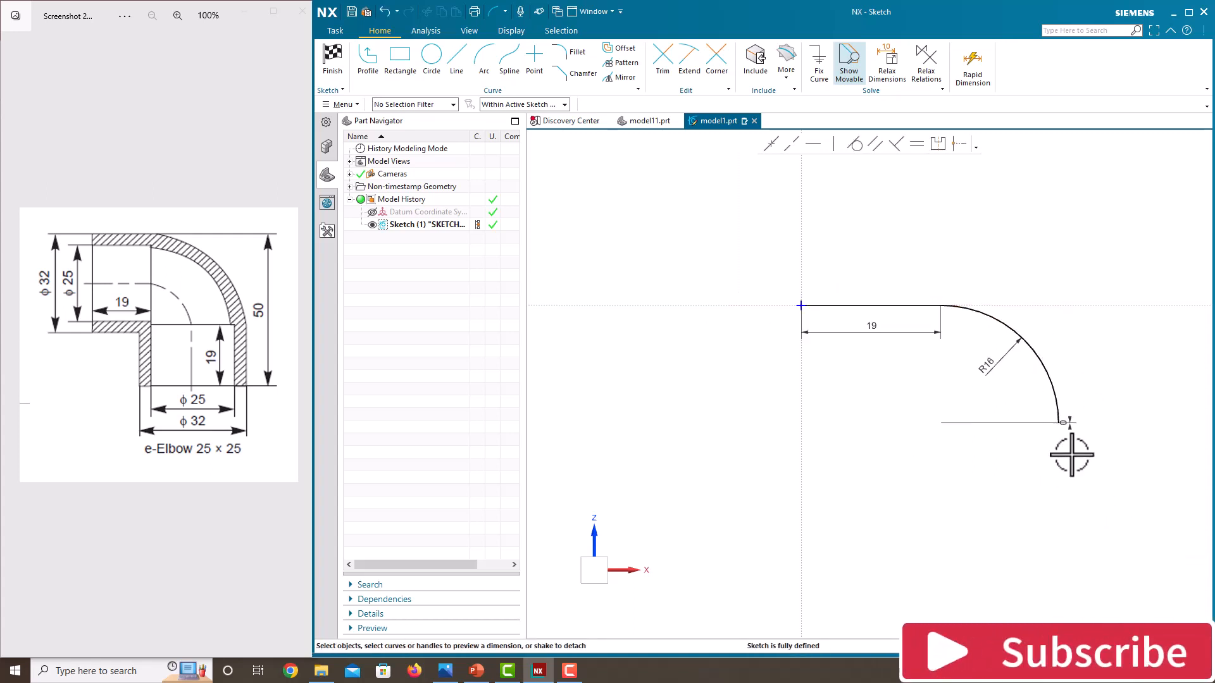
pyautogui.scroll(3, 1071, 455)
pyautogui.scroll(-3, 922, 415)
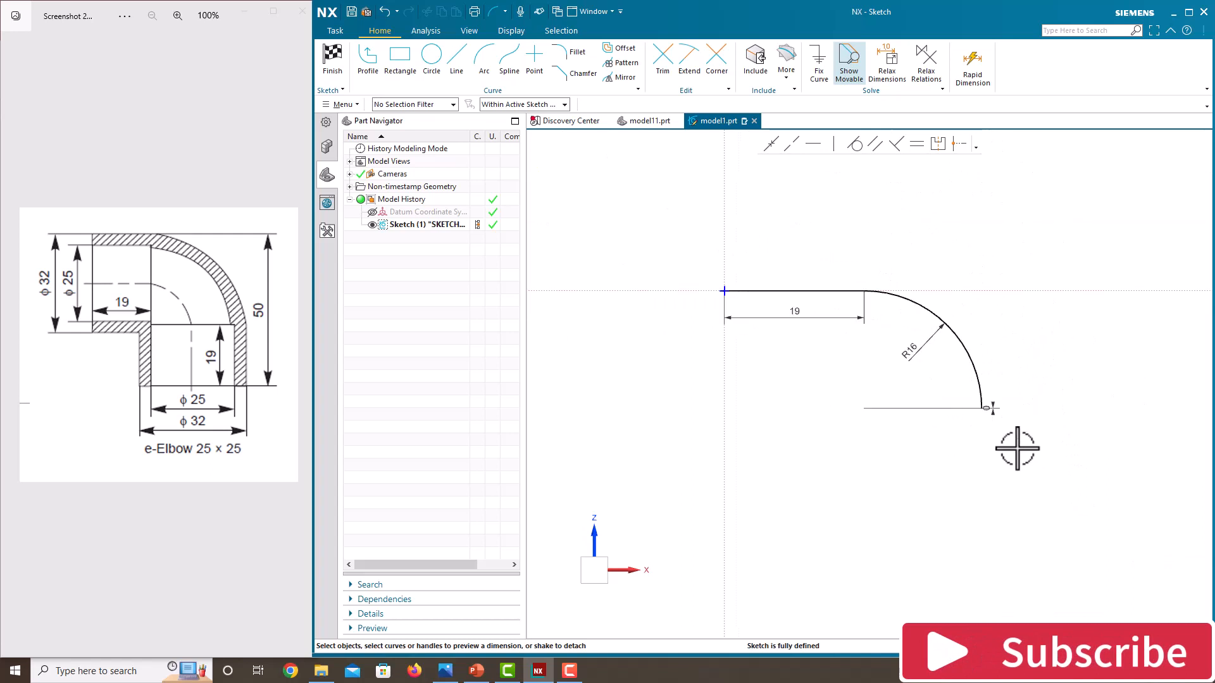
pyautogui.click(456, 63)
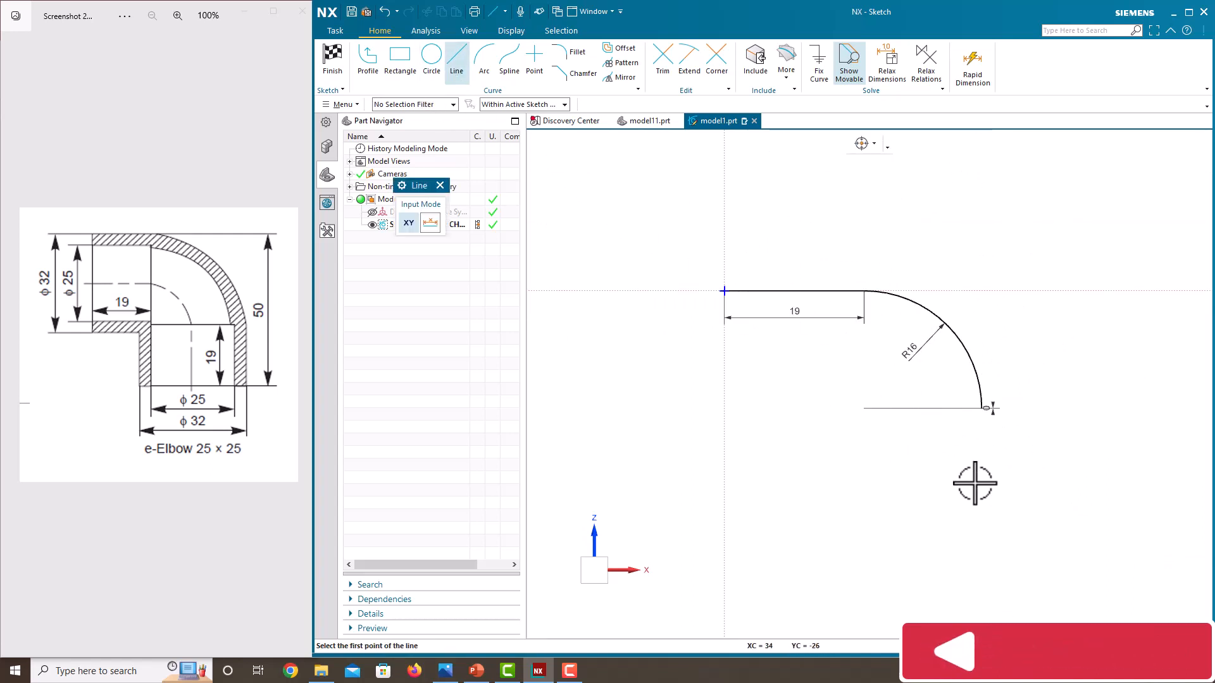
pyautogui.click(984, 408)
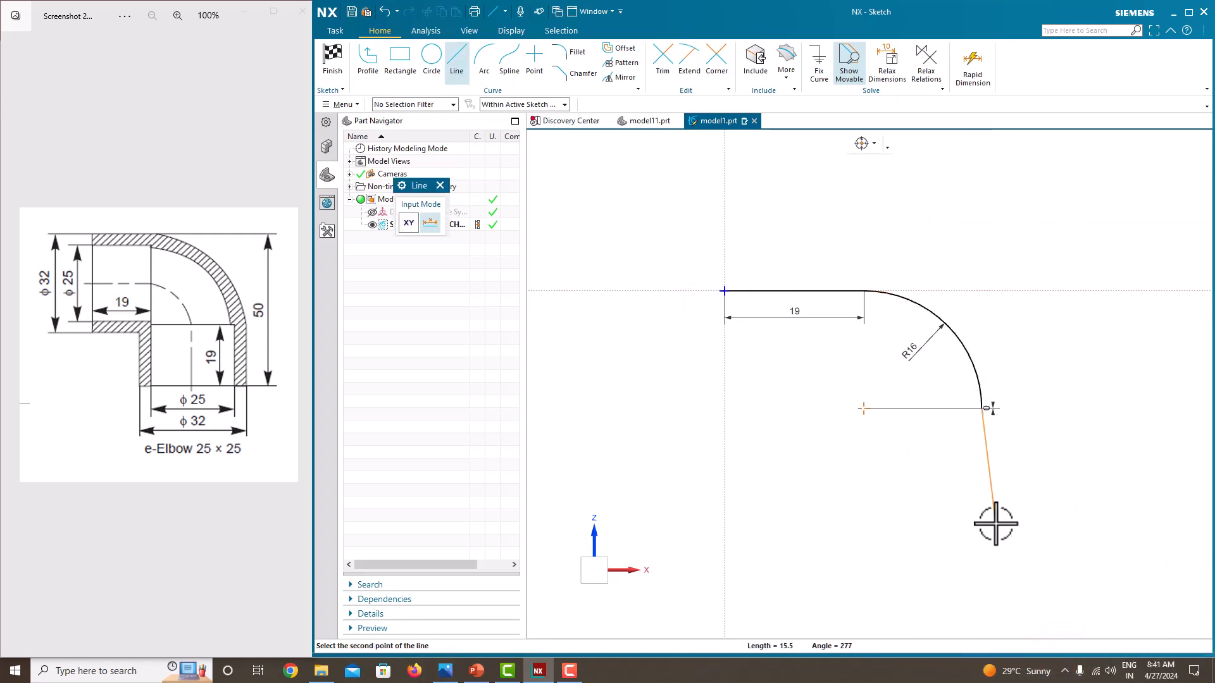
pyautogui.click(981, 549)
pyautogui.press('Escape')
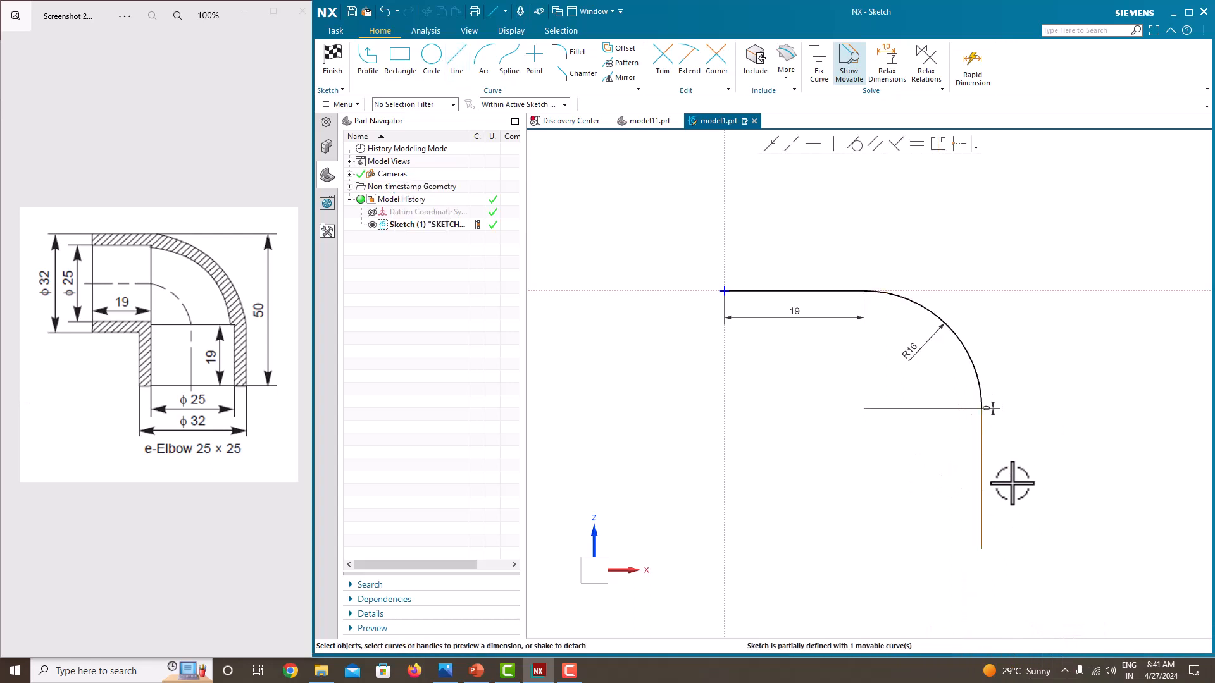
# Constrain the vertical line to be equal in length to the horizontal line, accepting the relaxed-relations warning
pyautogui.click(981, 476)
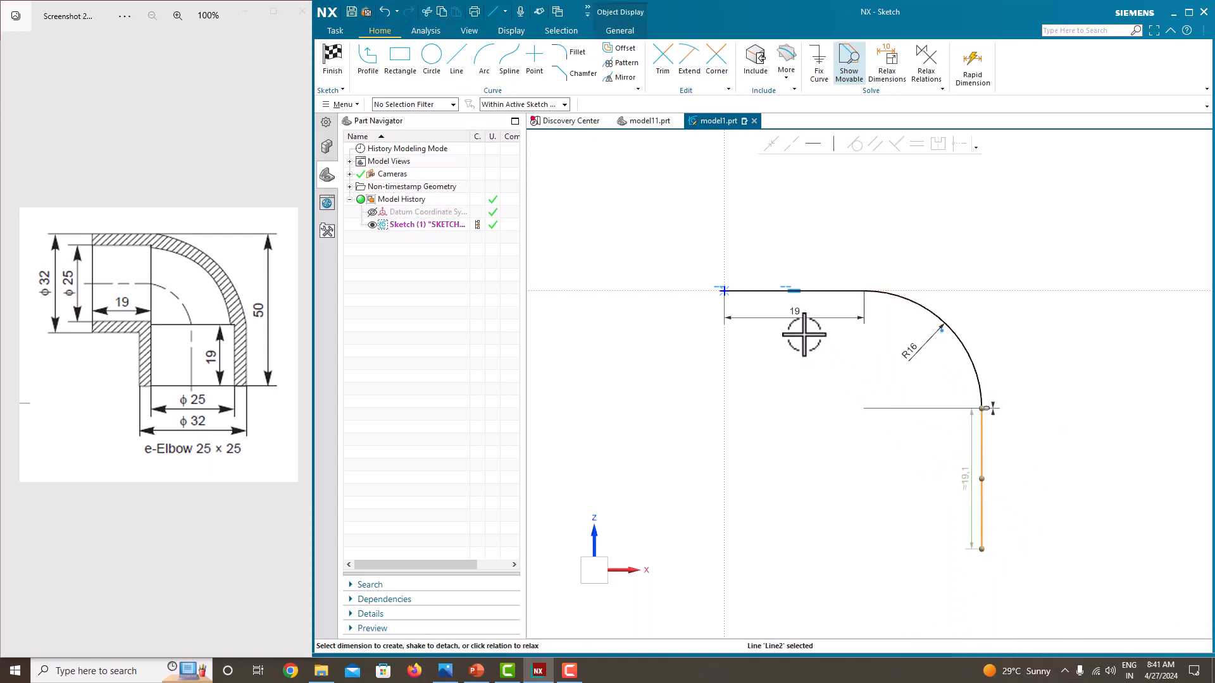
pyautogui.click(766, 290)
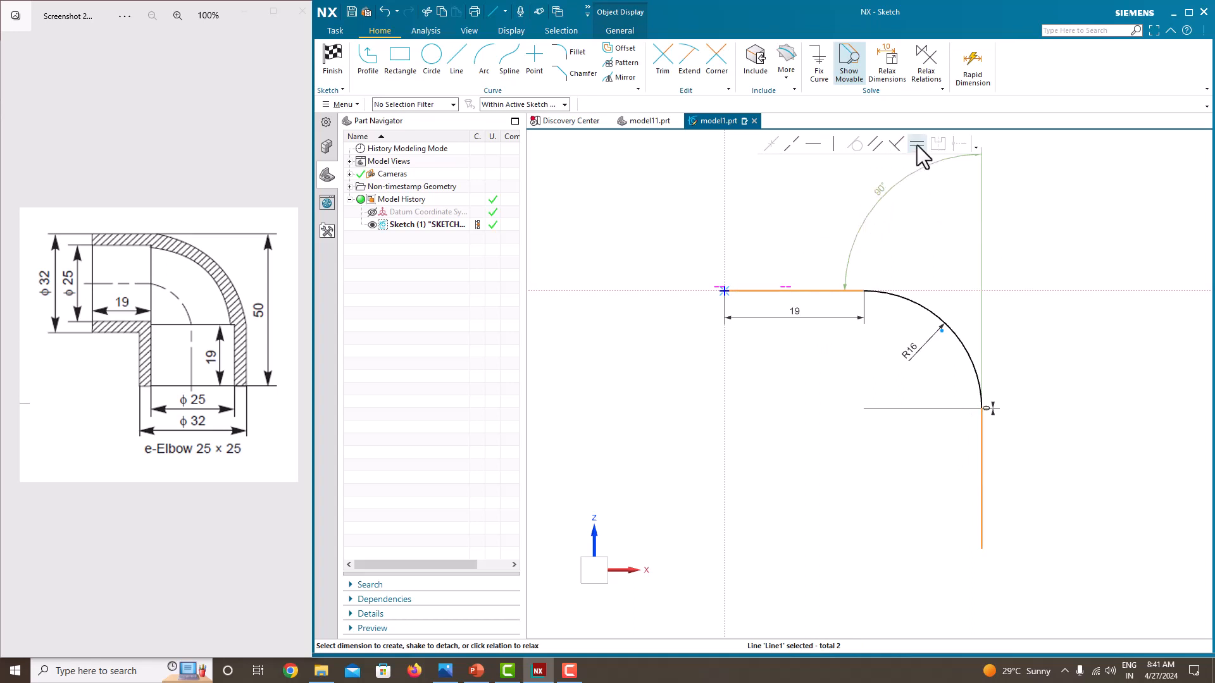
pyautogui.click(917, 145)
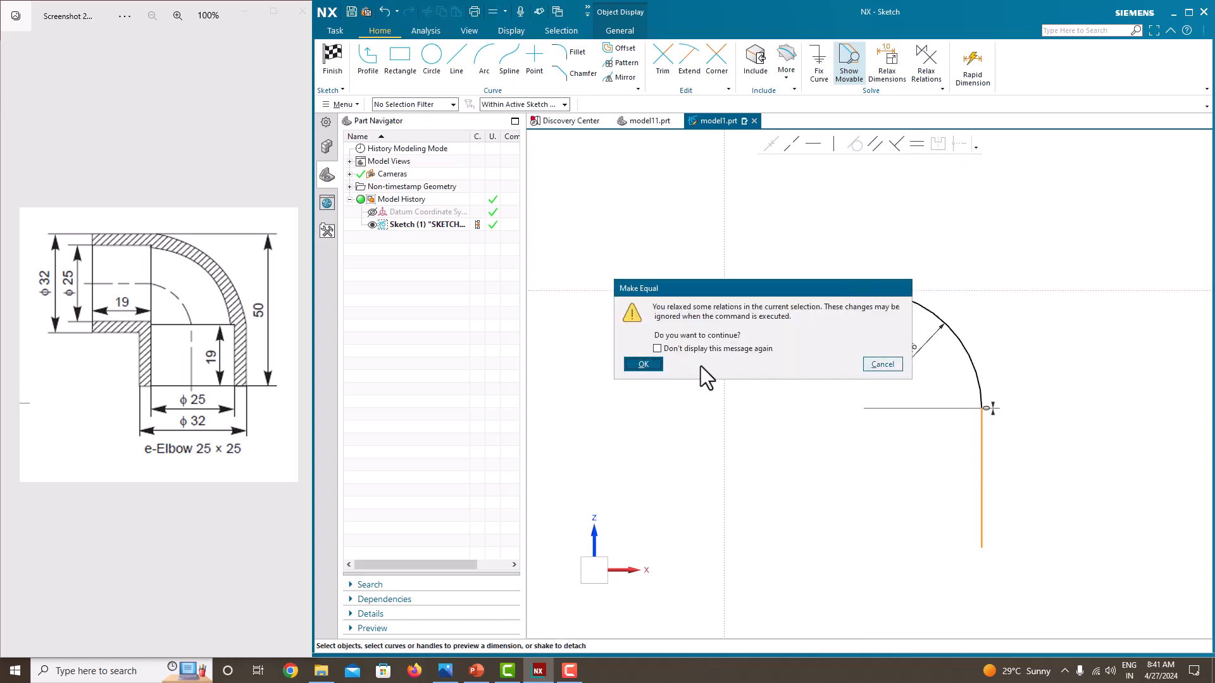
pyautogui.click(657, 363)
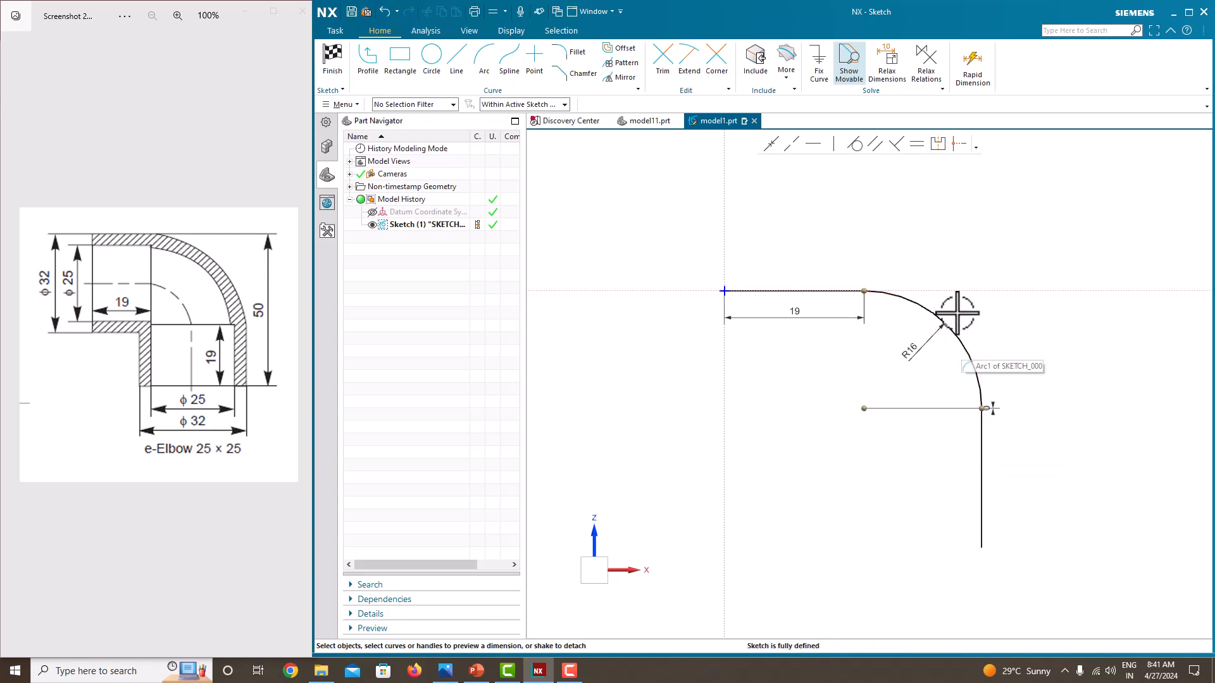
# Finish the path sketch and return to the 3D modeling view
pyautogui.rightClick(949, 226)
pyautogui.click(962, 238)
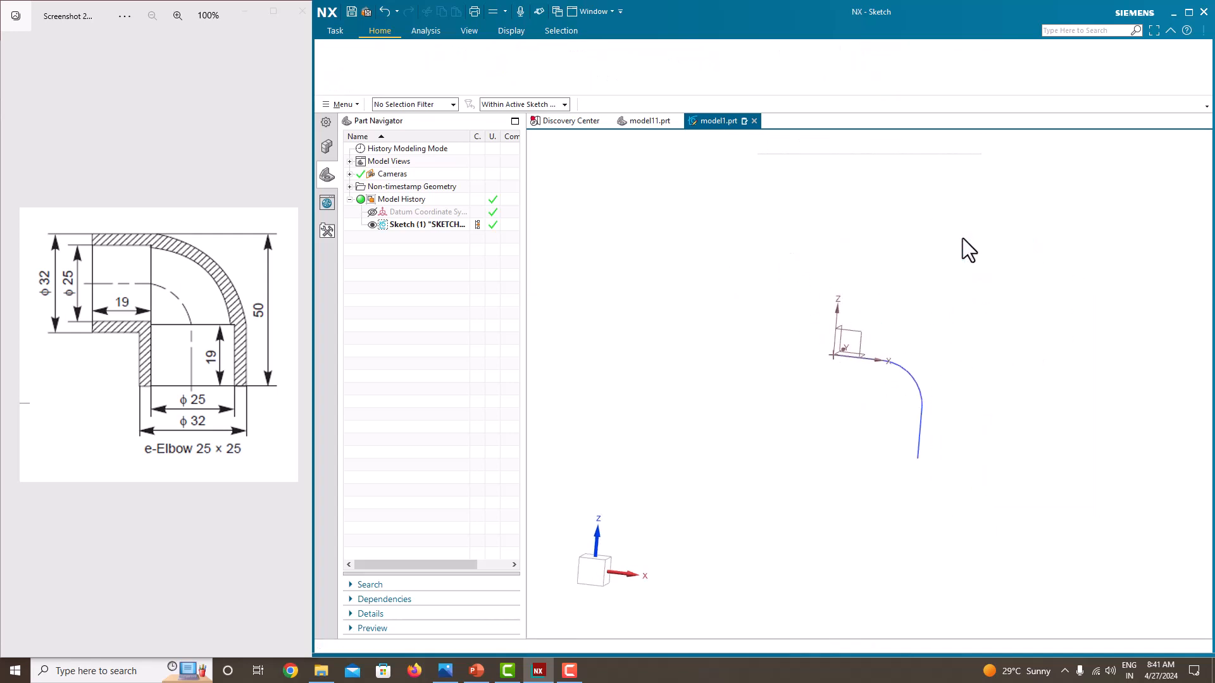
pyautogui.moveTo(890, 388)
pyautogui.mouseDown(button='middle')
pyautogui.moveTo(873, 407)
pyautogui.moveTo(933, 398)
pyautogui.moveTo(935, 424)
pyautogui.moveTo(927, 399)
pyautogui.moveTo(899, 387)
pyautogui.mouseUp(button='middle')
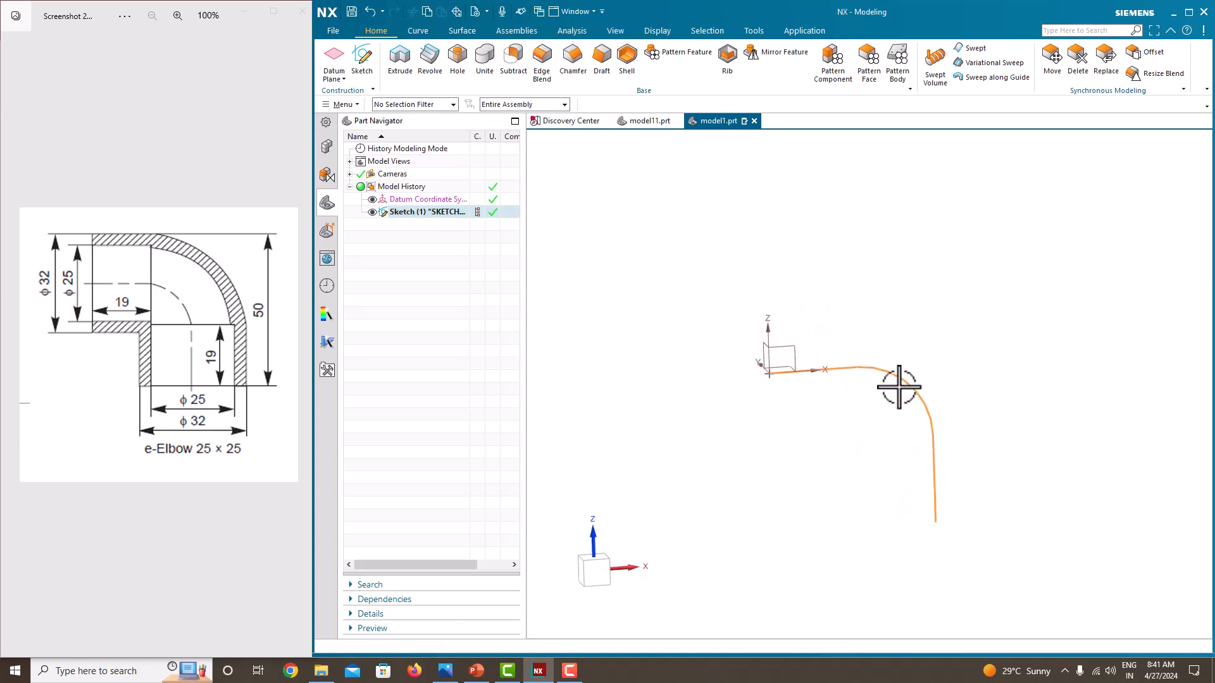
pyautogui.scroll(2, 850, 420)
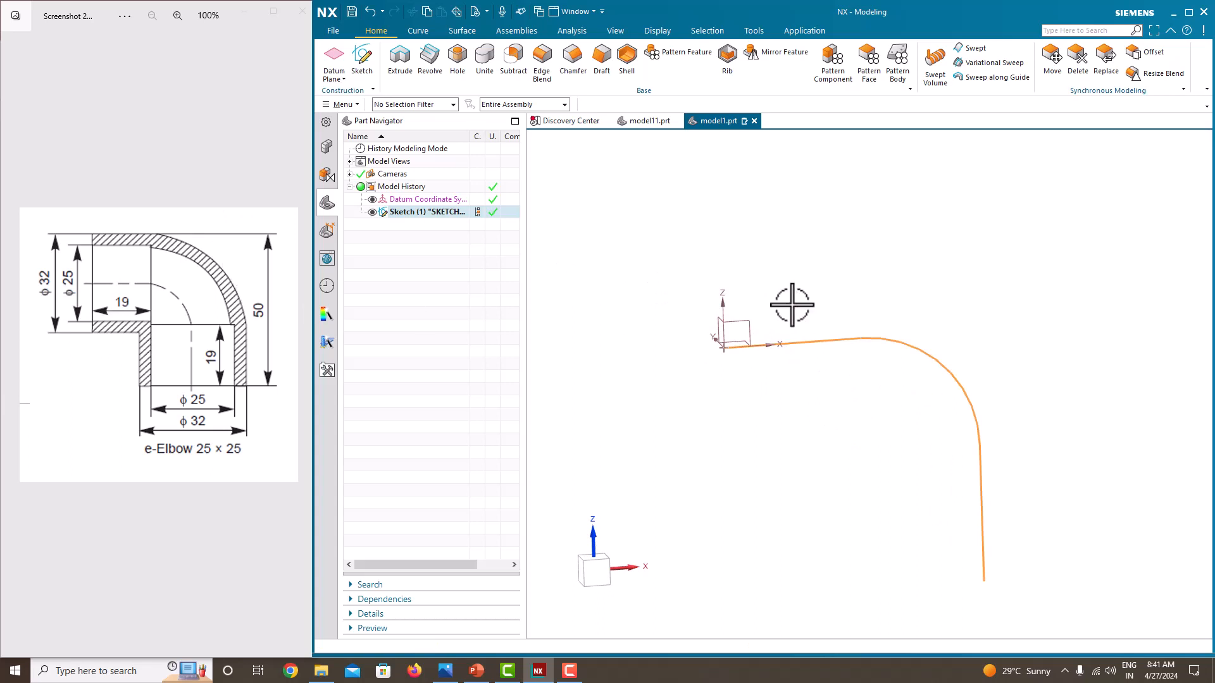
# Create a new sketch on path, selecting the line-arc path and placing the plane at 0% arc length at its start
pyautogui.click(366, 66)
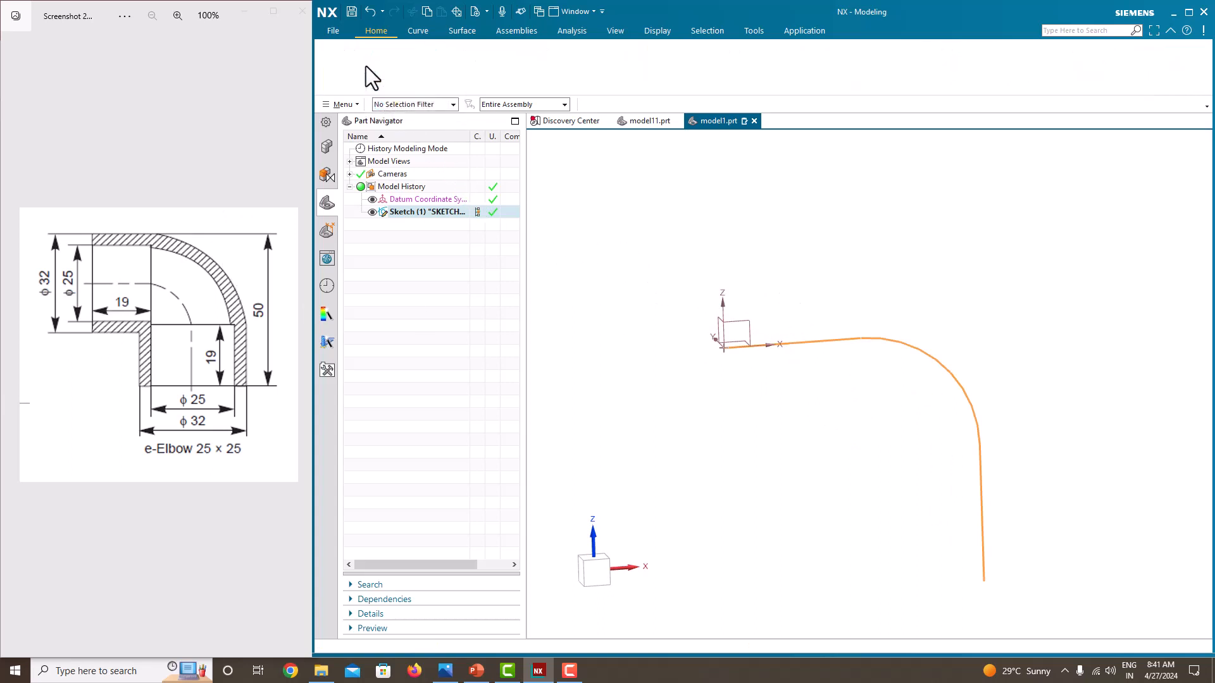
pyautogui.moveTo(759, 278)
pyautogui.mouseDown(button='middle')
pyautogui.moveTo(789, 282)
pyautogui.moveTo(788, 331)
pyautogui.moveTo(749, 347)
pyautogui.moveTo(762, 374)
pyautogui.moveTo(749, 322)
pyautogui.moveTo(749, 354)
pyautogui.mouseUp(button='middle')
pyautogui.scroll(3, 788, 349)
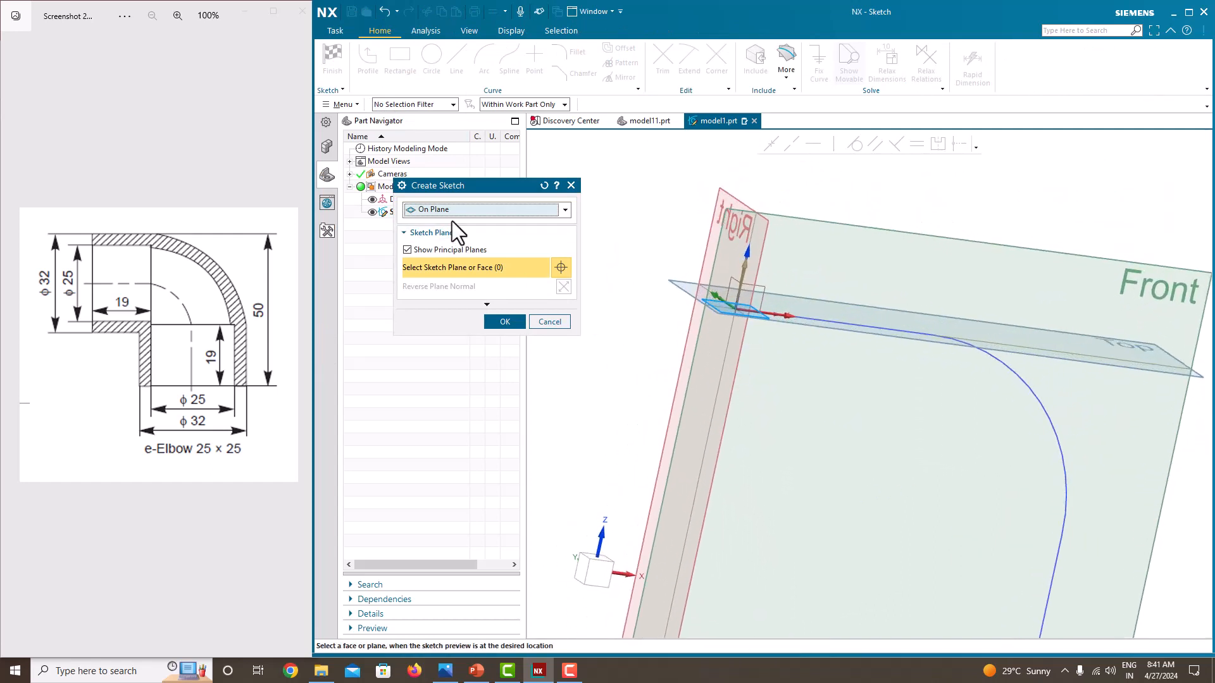
pyautogui.click(450, 211)
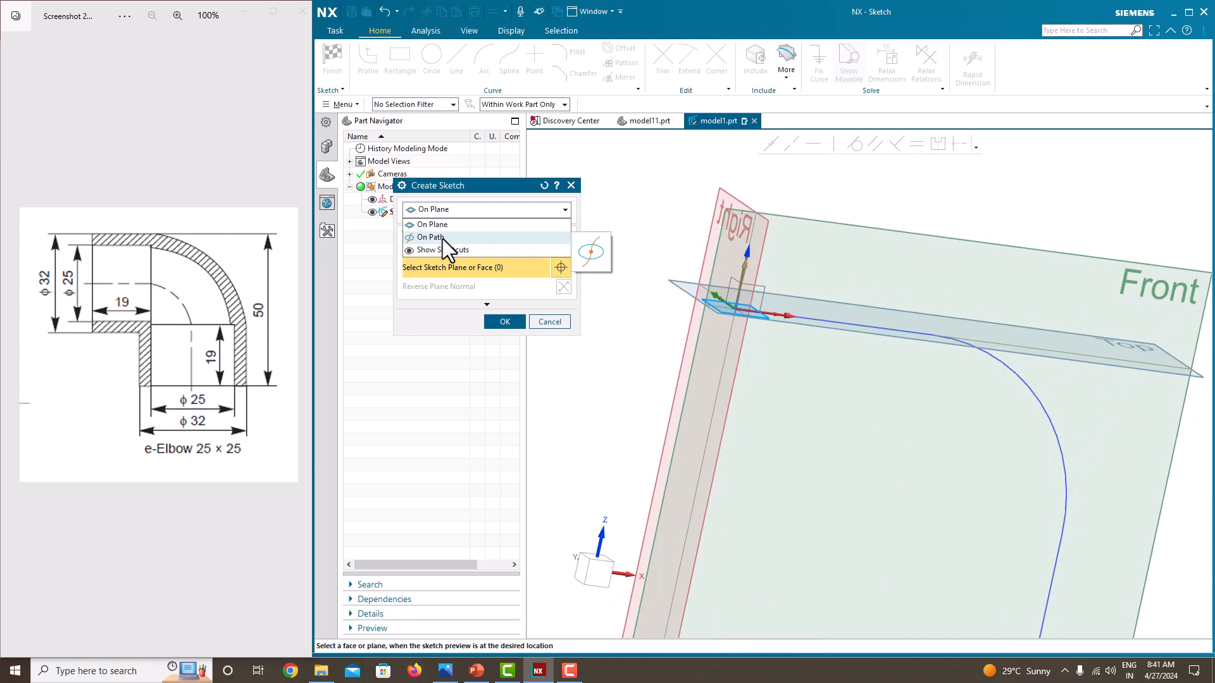
pyautogui.click(442, 237)
pyautogui.click(810, 318)
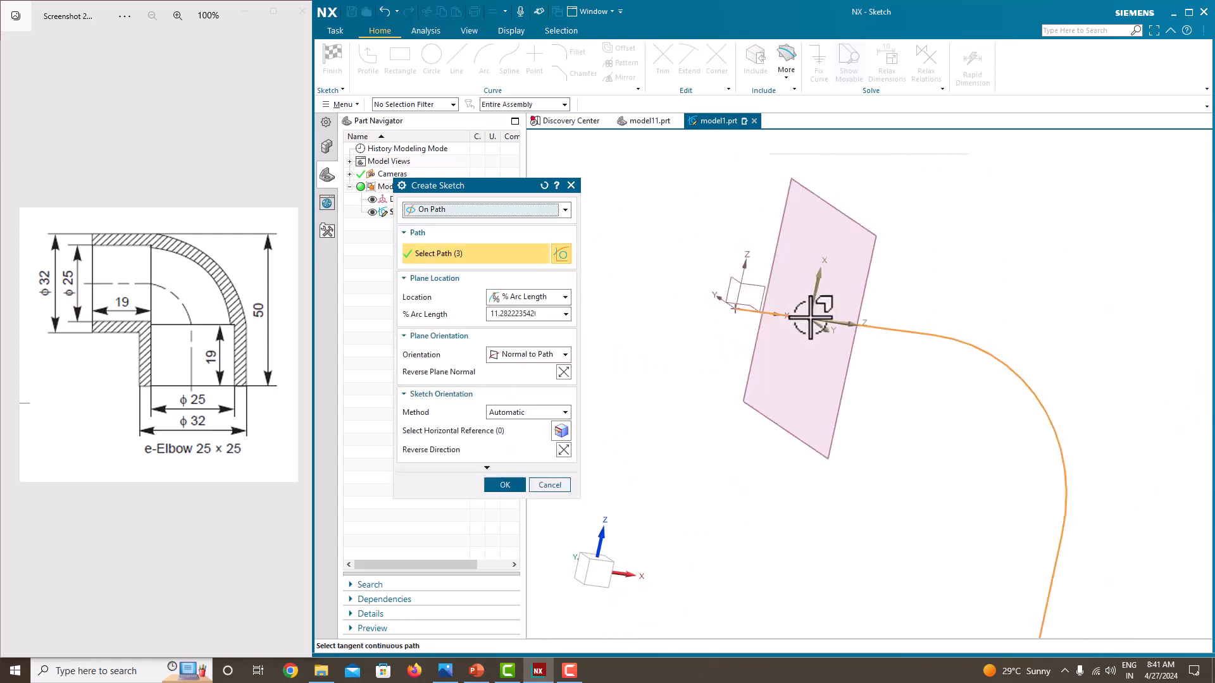
pyautogui.moveTo(867, 352); pyautogui.dragTo(841, 353, button='middle')
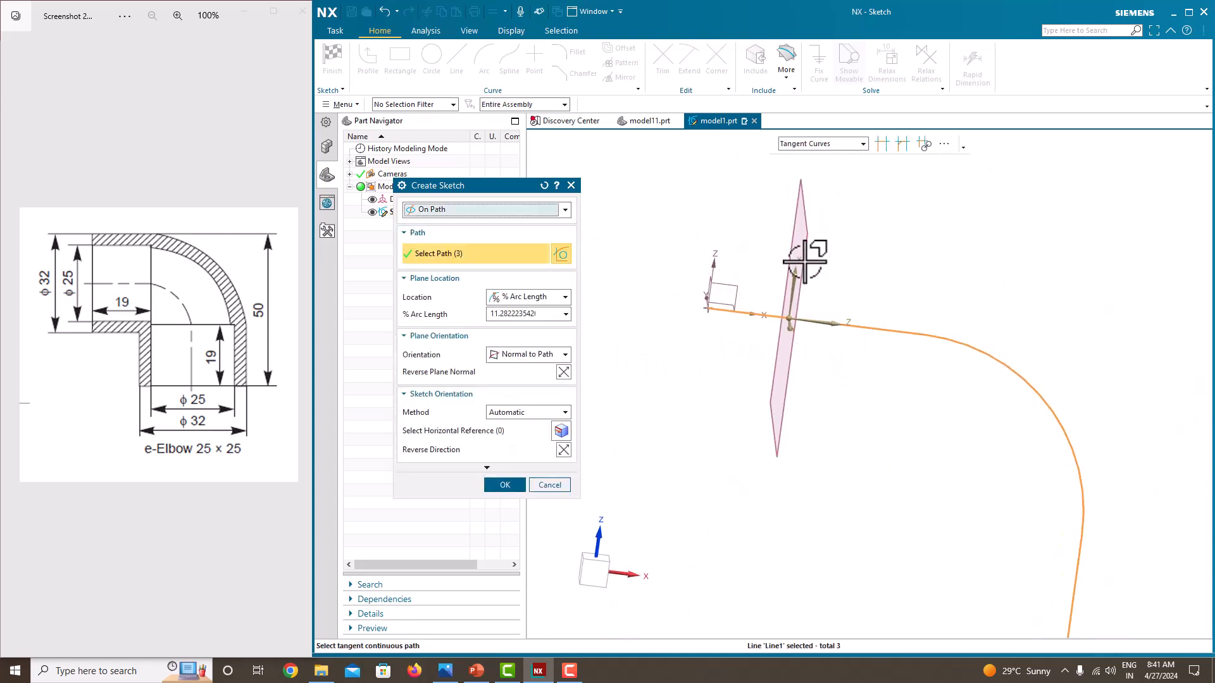
pyautogui.moveTo(786, 322); pyautogui.dragTo(667, 317)
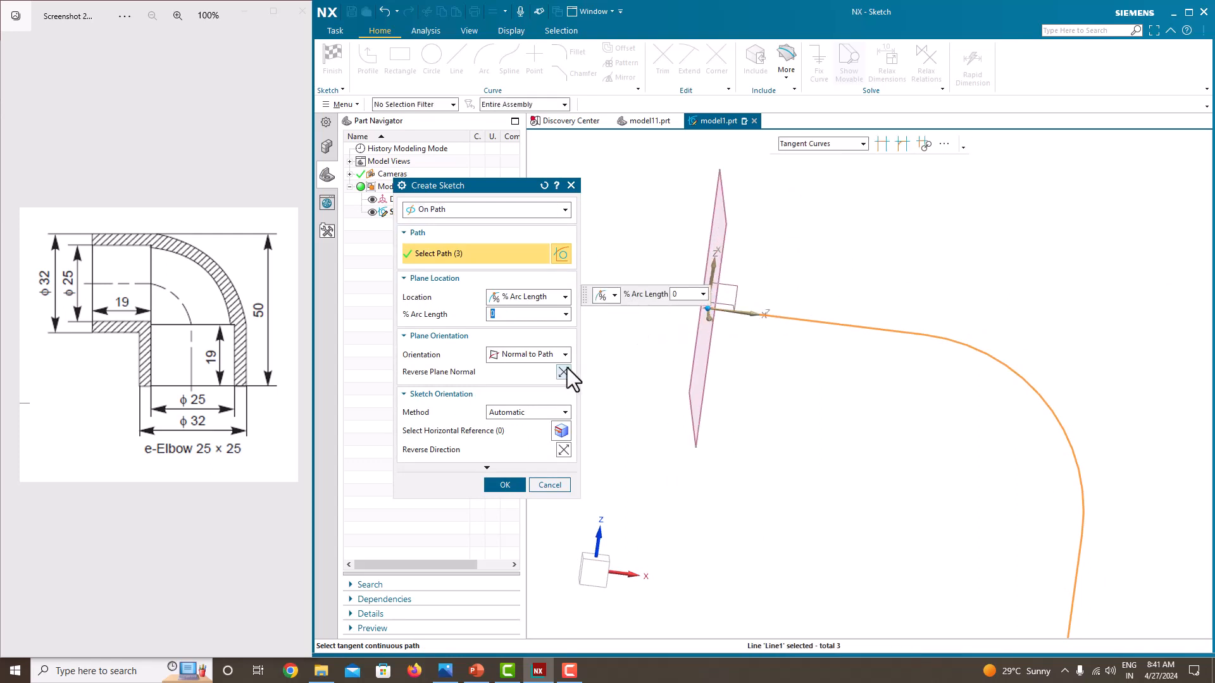
pyautogui.click(505, 485)
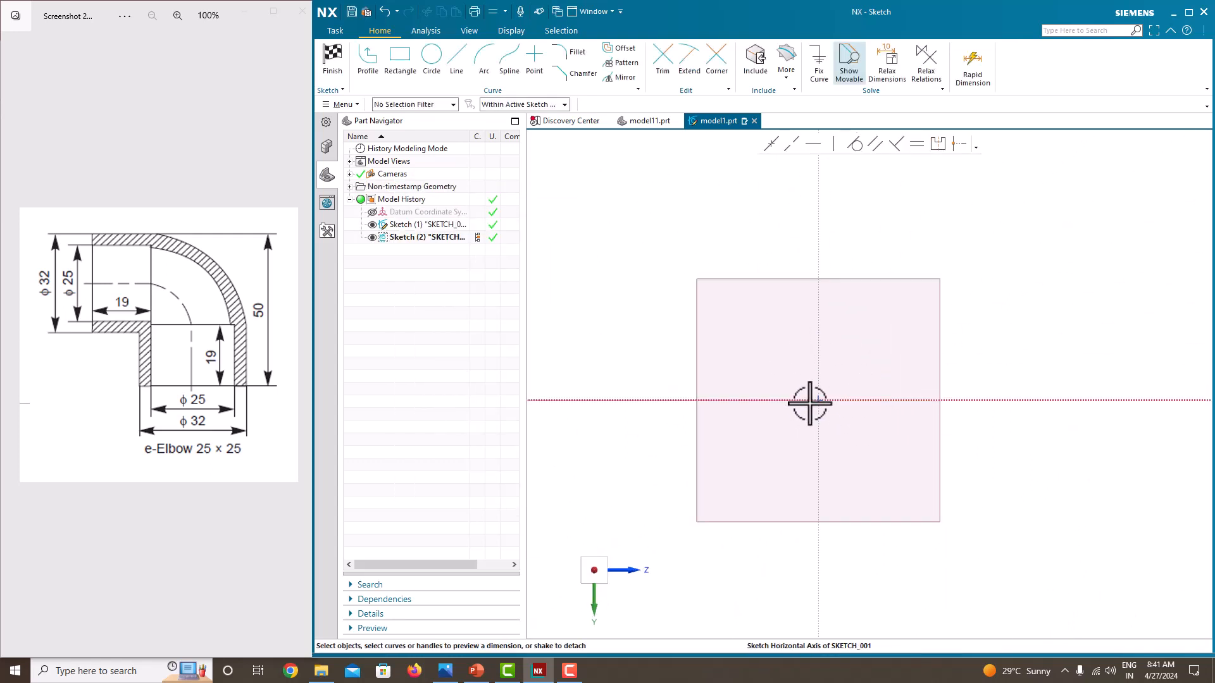
# Draw two concentric circles centered at the sketch origin
pyautogui.click(432, 56)
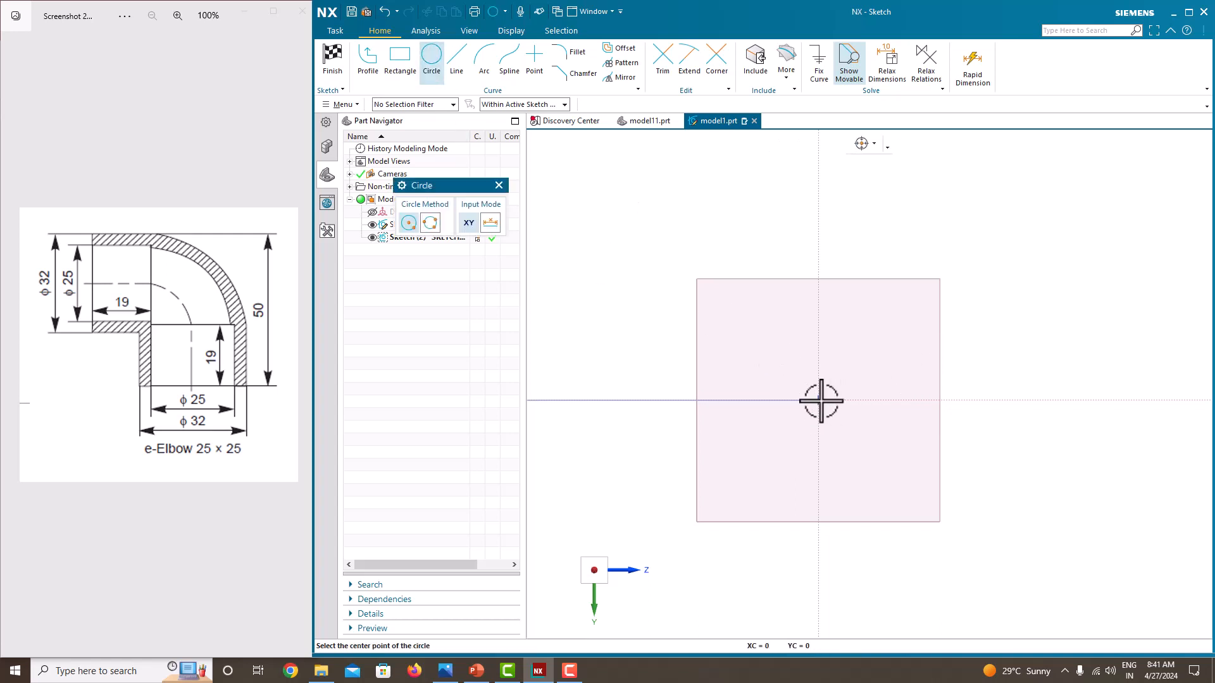
pyautogui.click(818, 400)
pyautogui.click(794, 371)
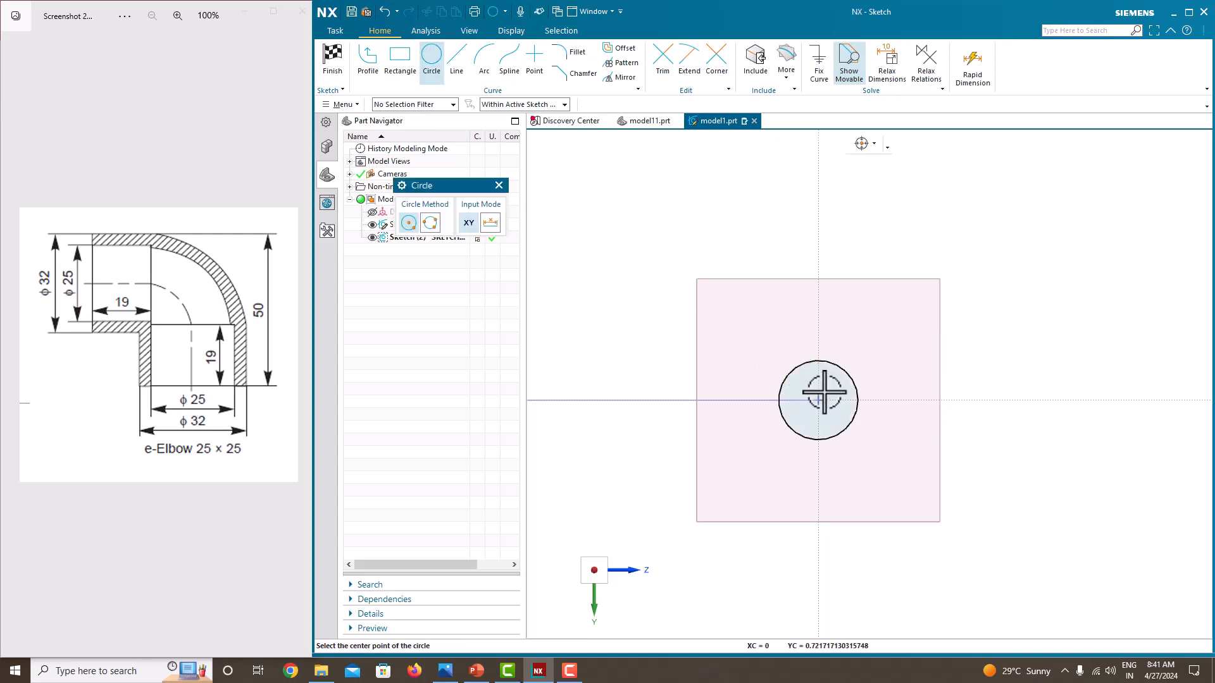
pyautogui.click(818, 400)
pyautogui.click(769, 362)
pyautogui.press('Escape')
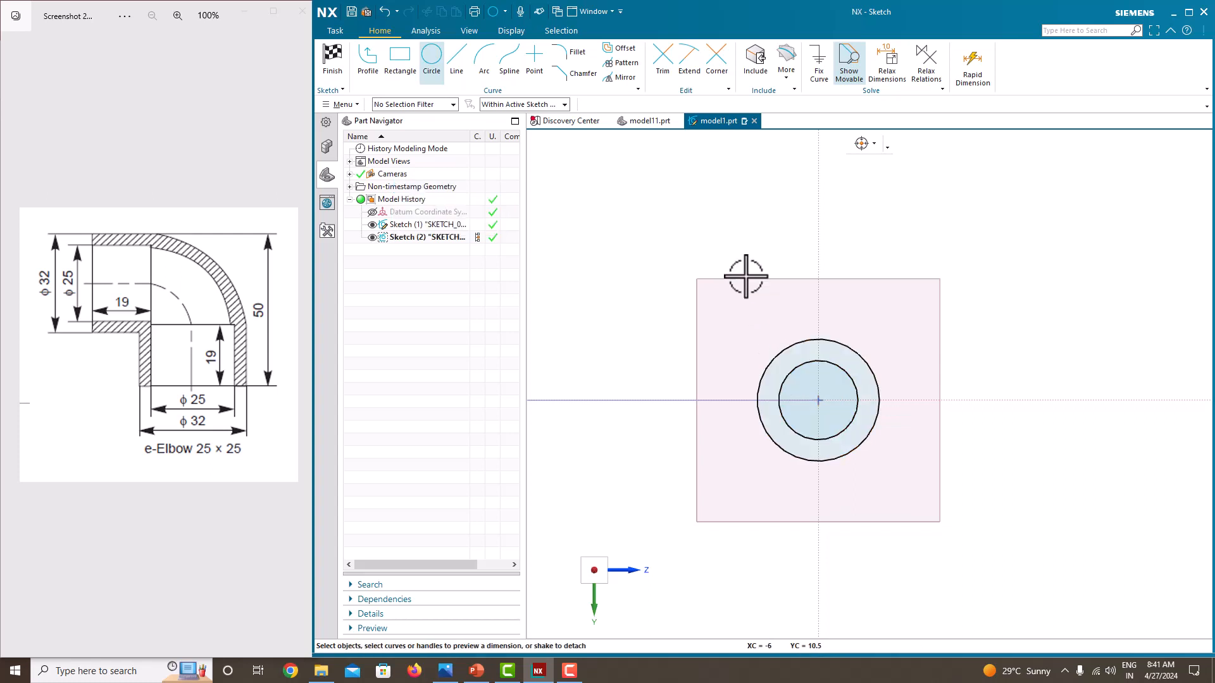
pyautogui.click(846, 350)
pyautogui.hotkey('ctrl', 'j')
pyautogui.click(545, 550)
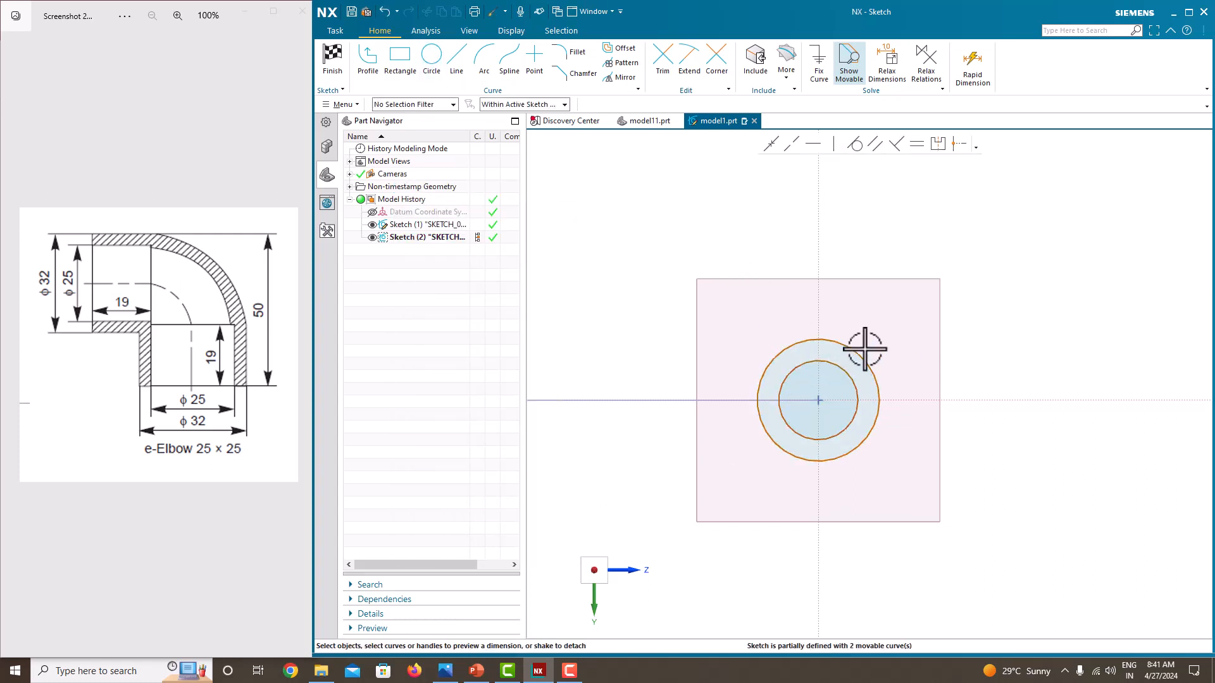
# Dimension the outer circle's diameter to 32 mm, scaling the entire sketch
pyautogui.click(861, 353)
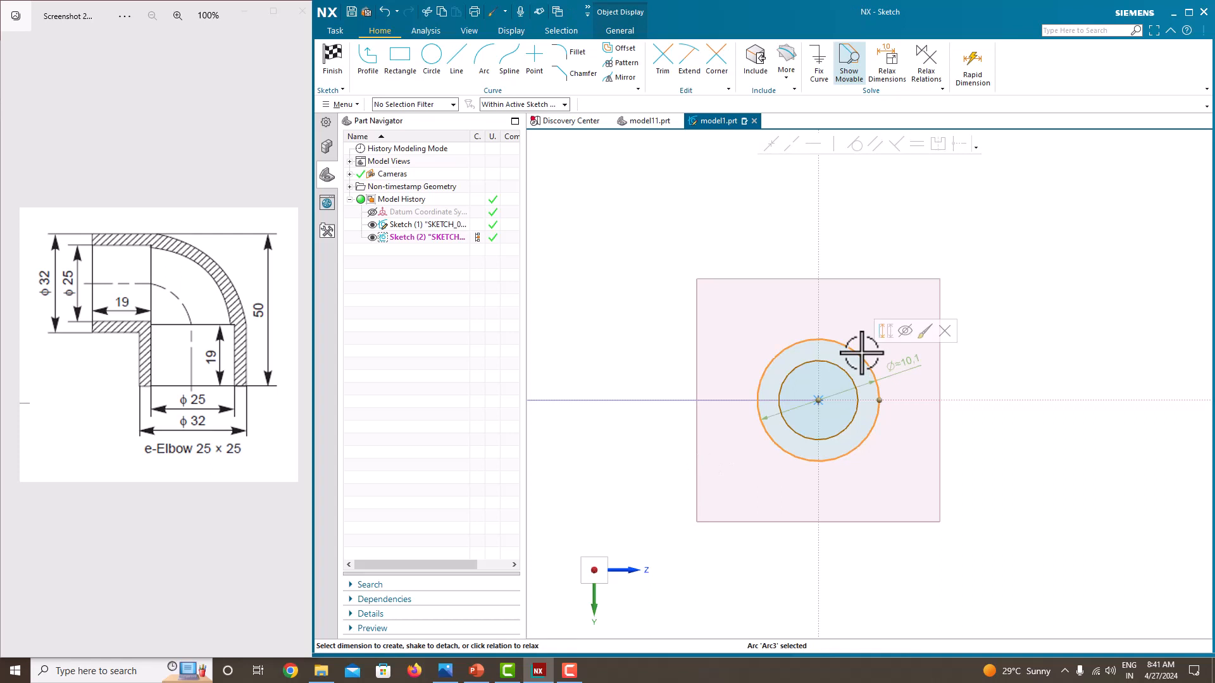
pyautogui.doubleClick(911, 356)
pyautogui.write('32')
pyautogui.press('Return')
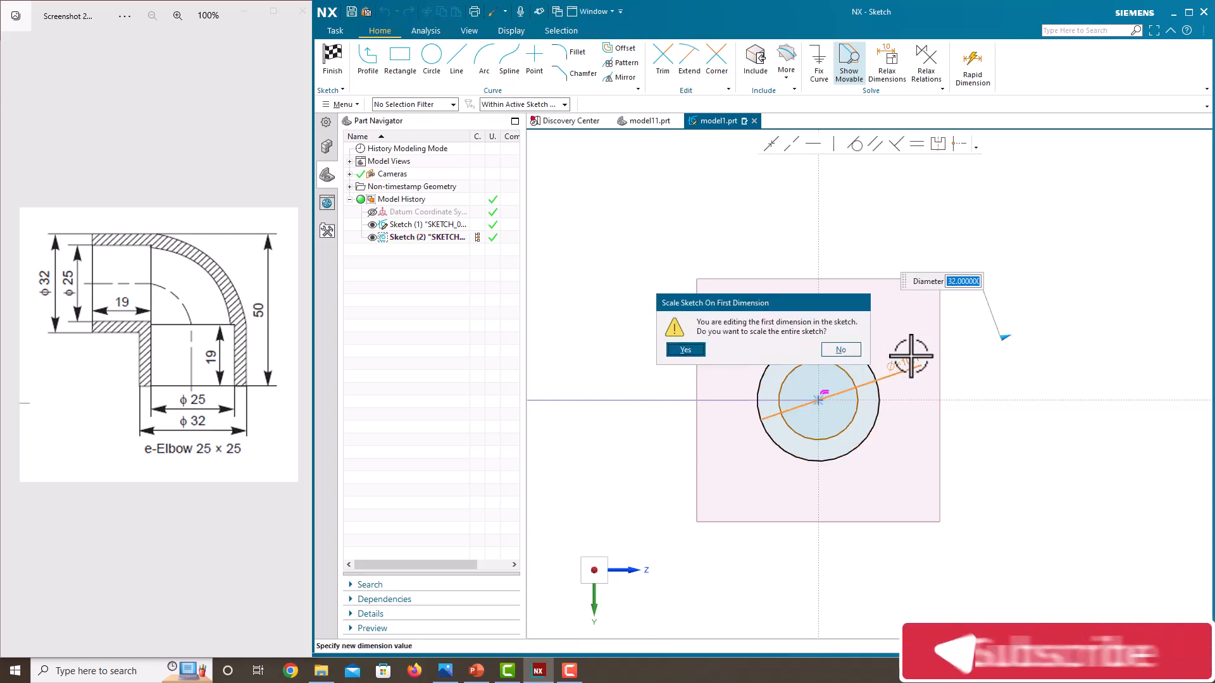
pyautogui.click(685, 350)
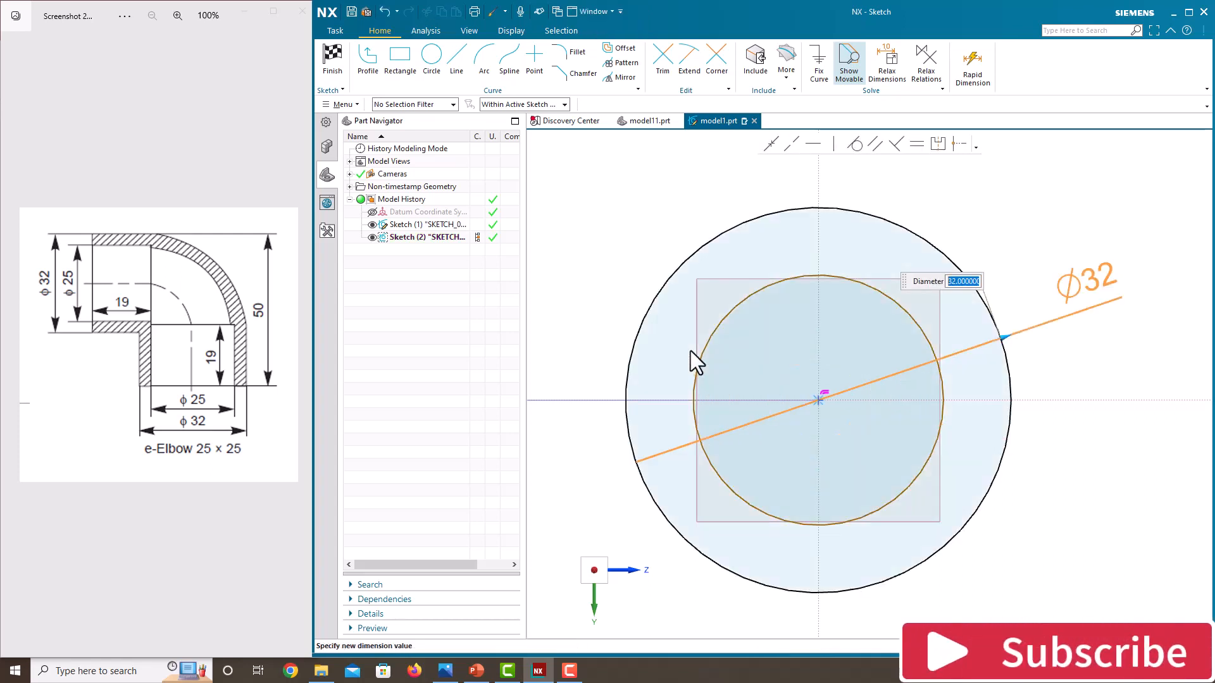
# Dimension the inner circle's diameter to 25 mm
pyautogui.click(925, 335)
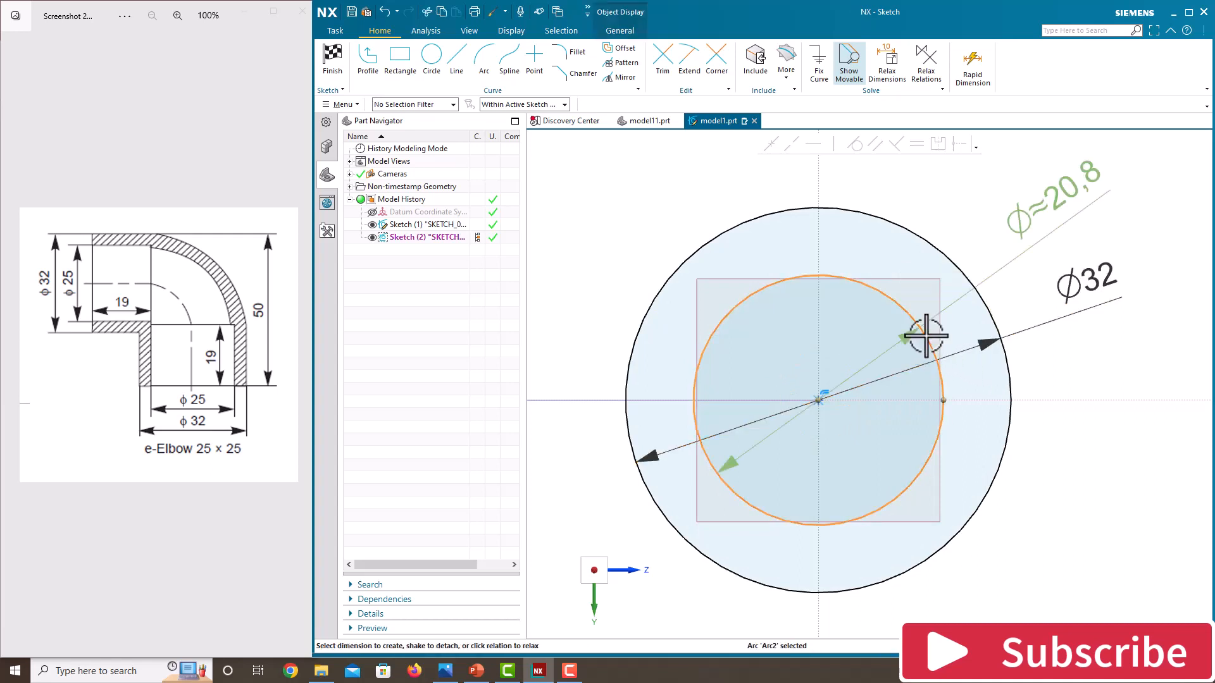
pyautogui.click(1066, 206)
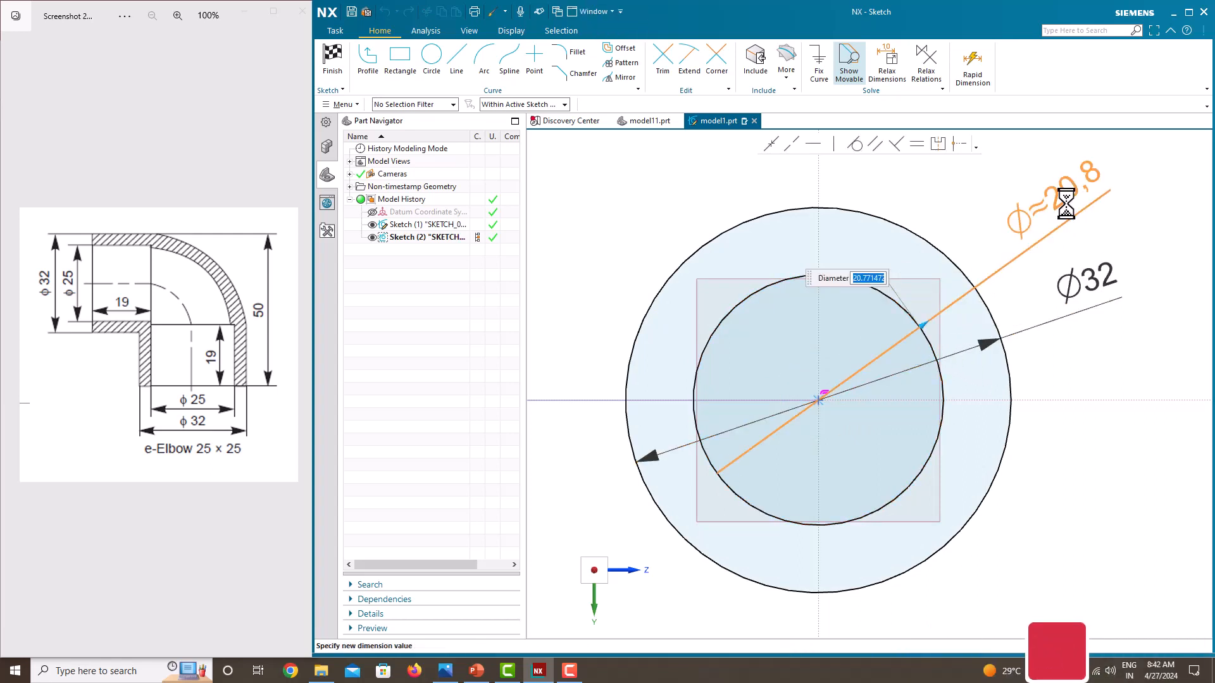
pyautogui.write('25')
pyautogui.press('Return')
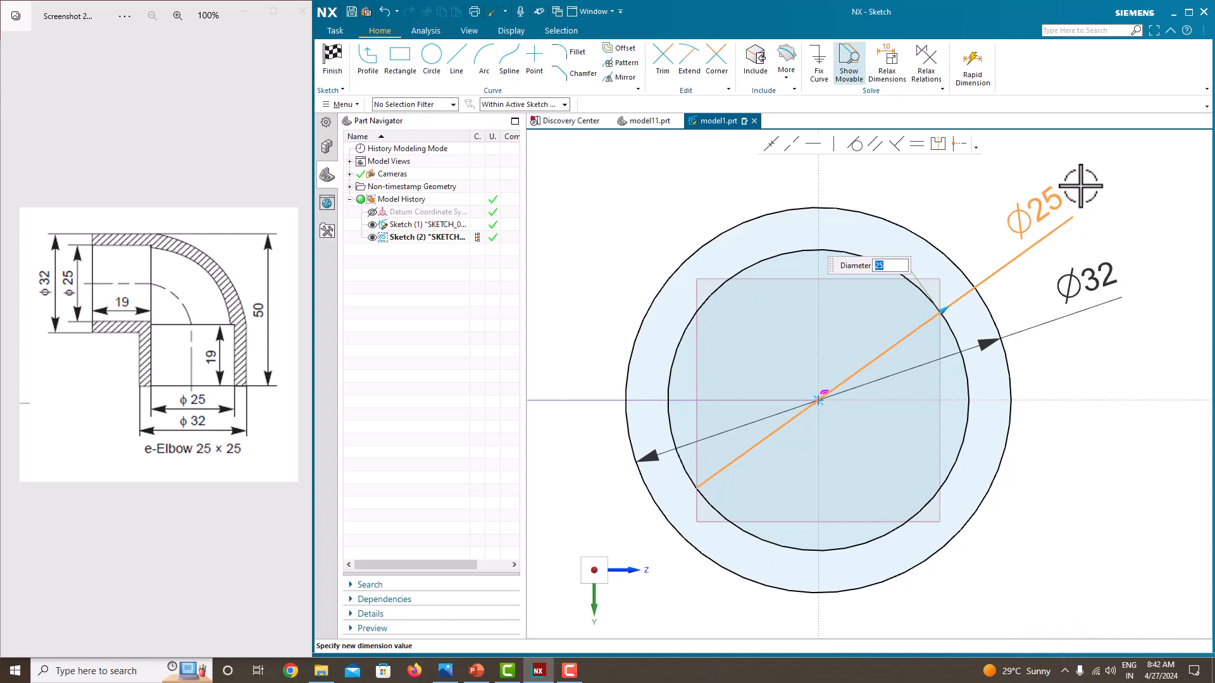
# Finish the profile sketch and return to the 3D modeling view
pyautogui.rightClick(1083, 185)
pyautogui.click(1095, 193)
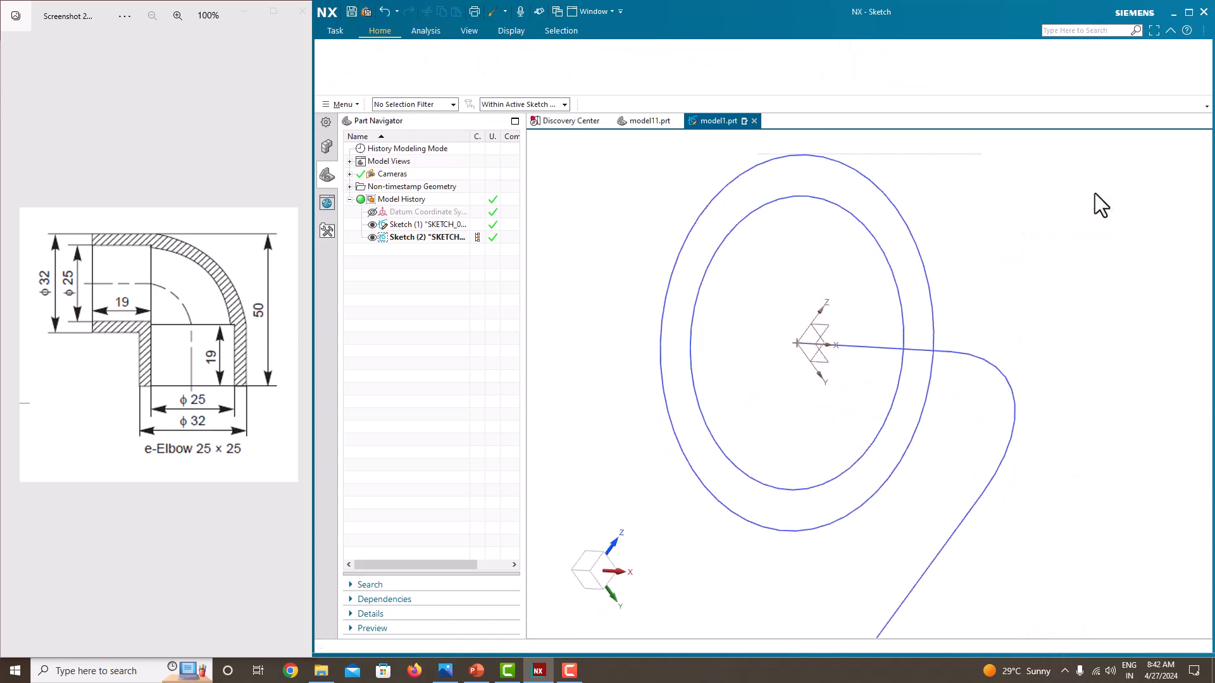
pyautogui.moveTo(844, 225); pyautogui.dragTo(813, 232, button='middle')
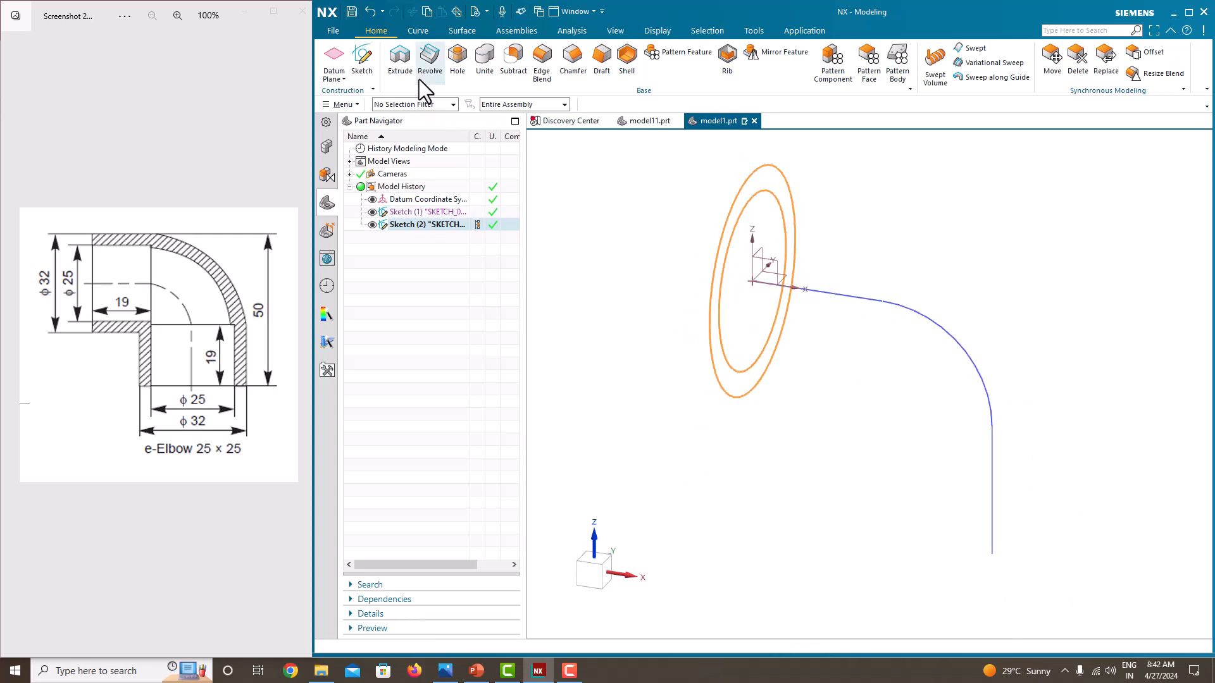
# Sweep the ring profile along the first straight line of the path using Sweep Along Guide with single-curve selection
pyautogui.click(977, 81)
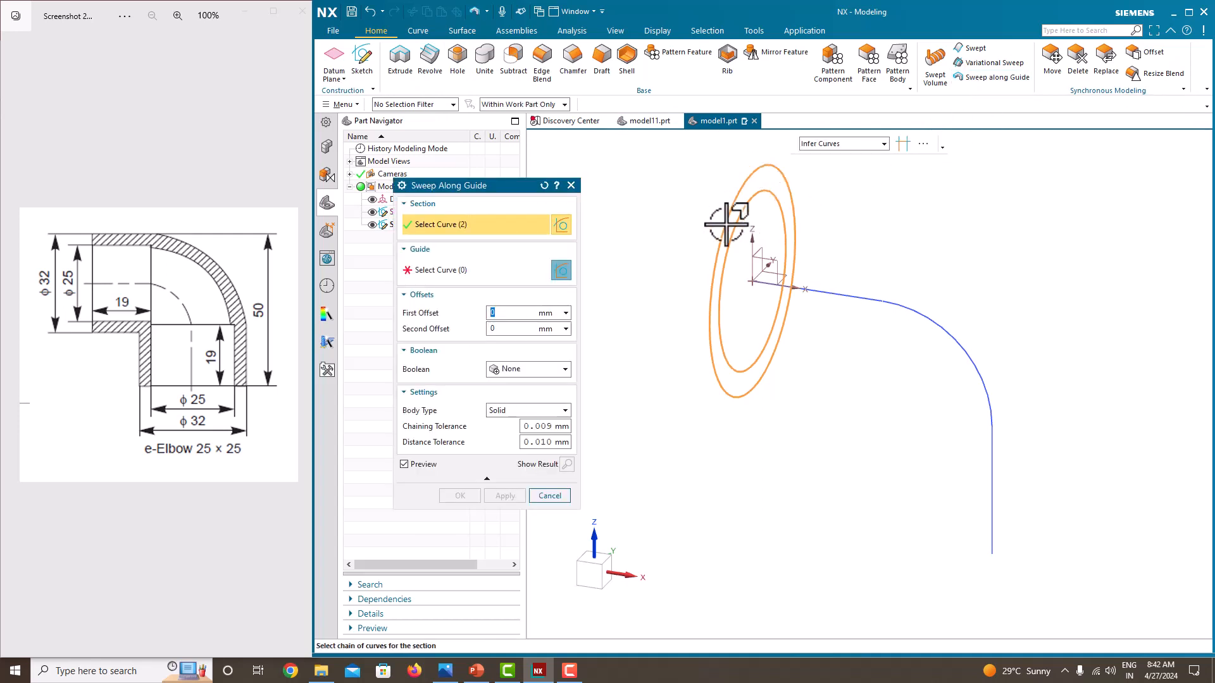
pyautogui.click(481, 269)
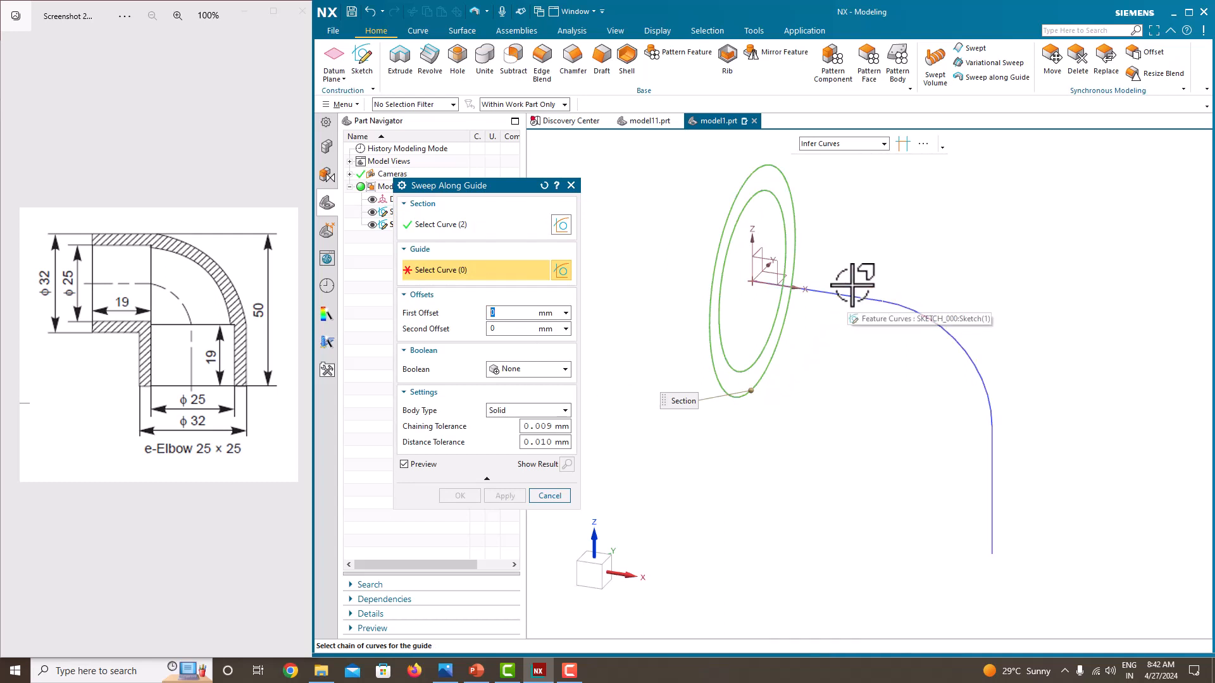
pyautogui.click(884, 144)
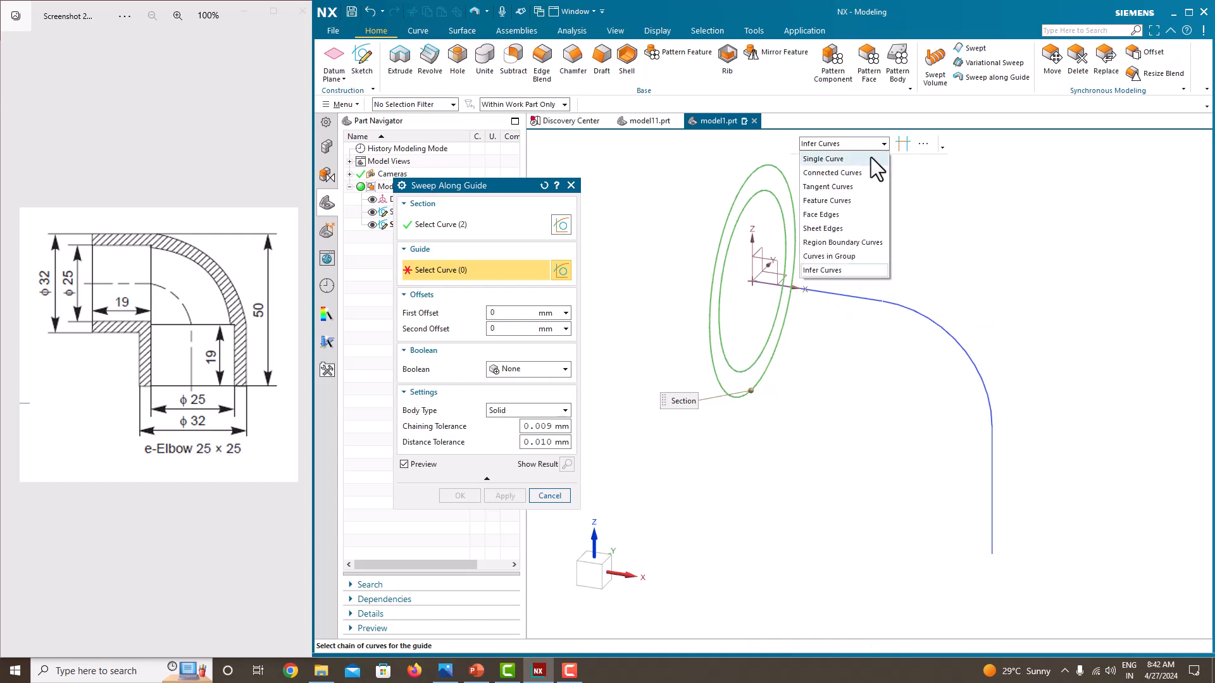
pyautogui.click(866, 159)
pyautogui.click(840, 296)
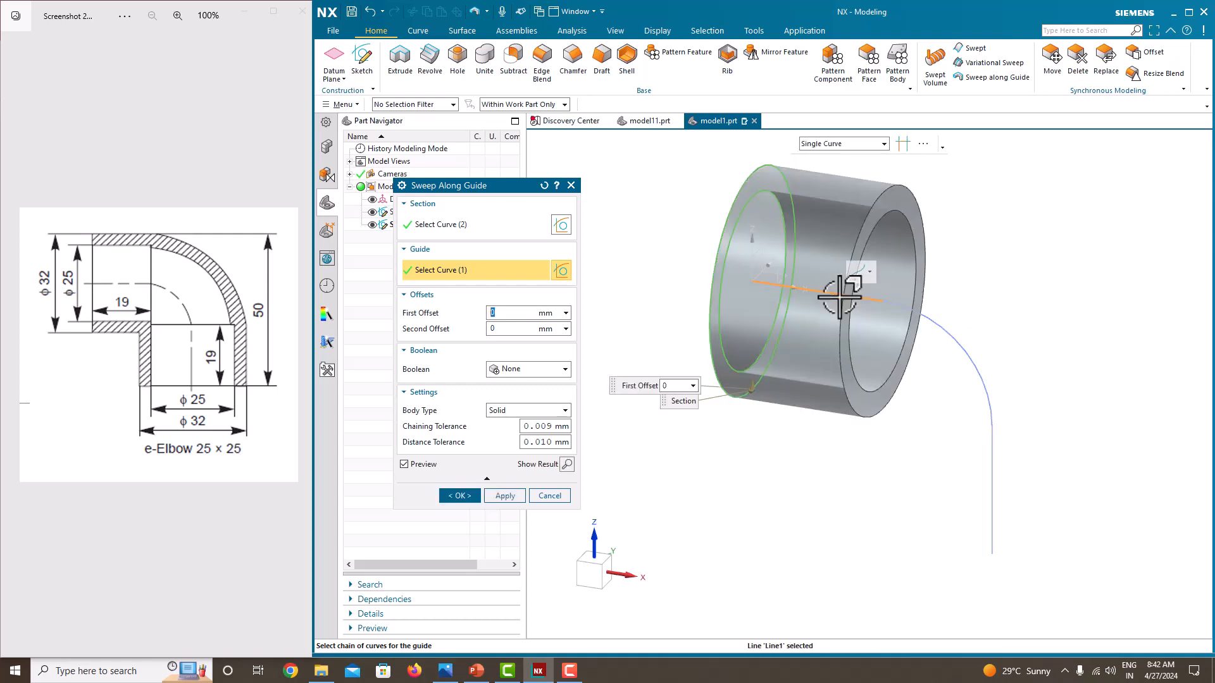
pyautogui.click(504, 496)
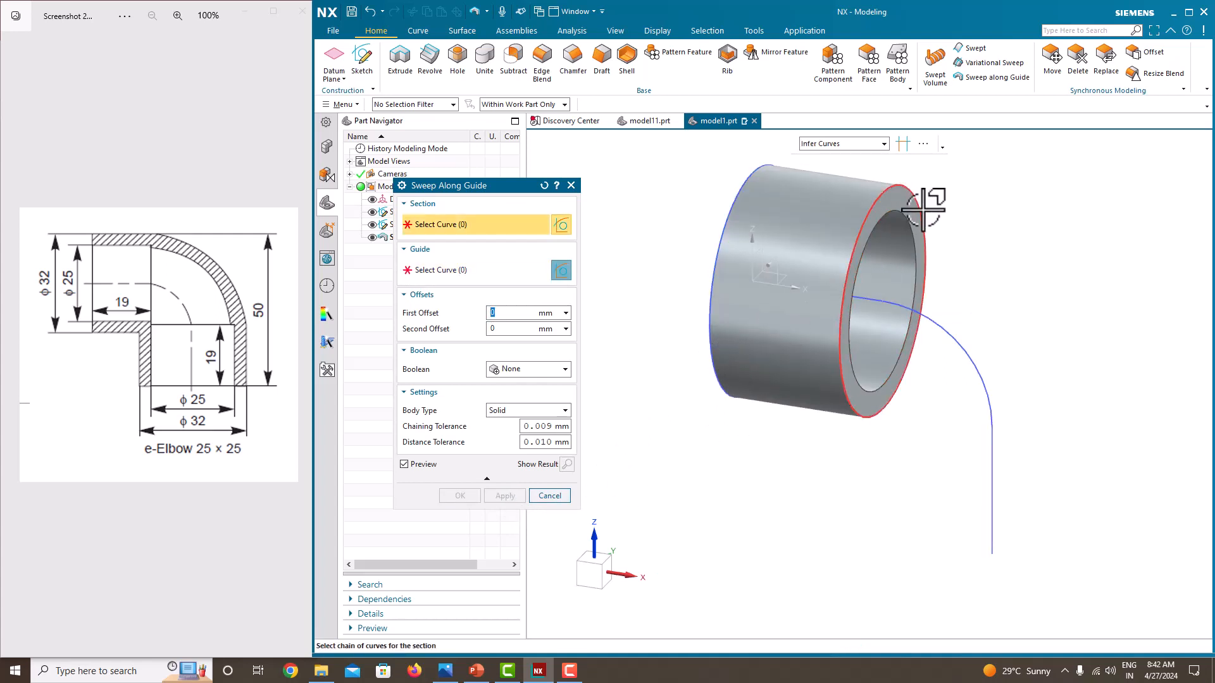
pyautogui.click(570, 186)
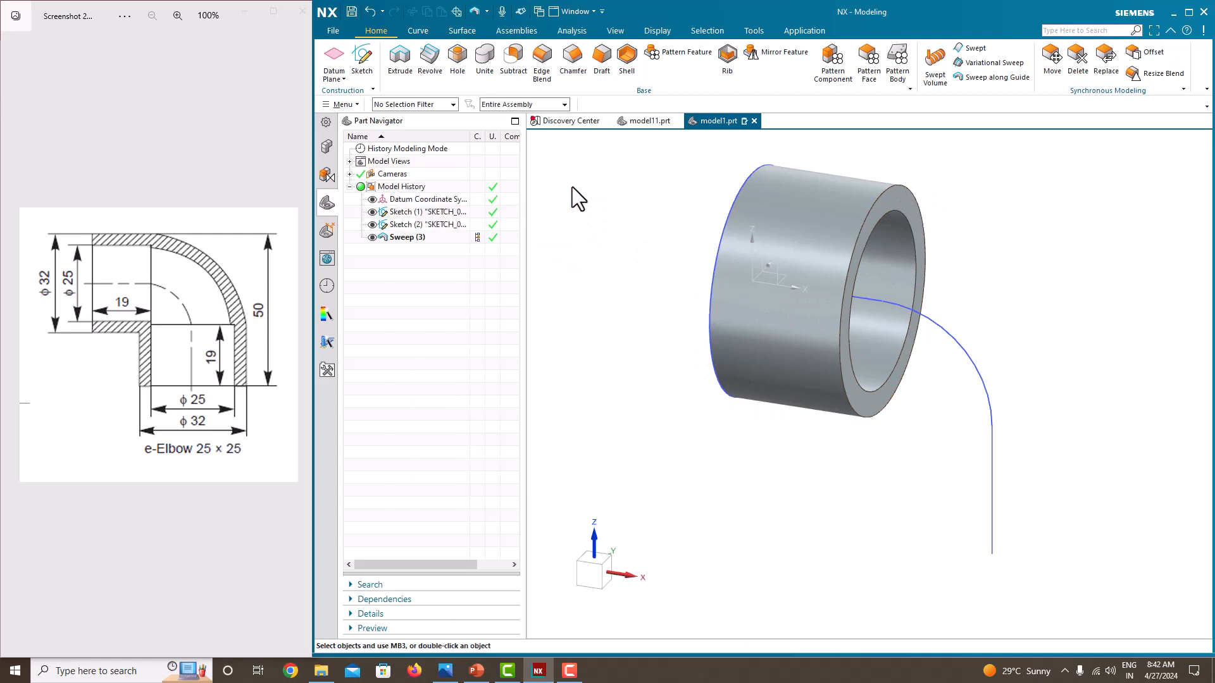
# Create a new sketch on plane, placed on the end face of the swept tube
pyautogui.click(364, 61)
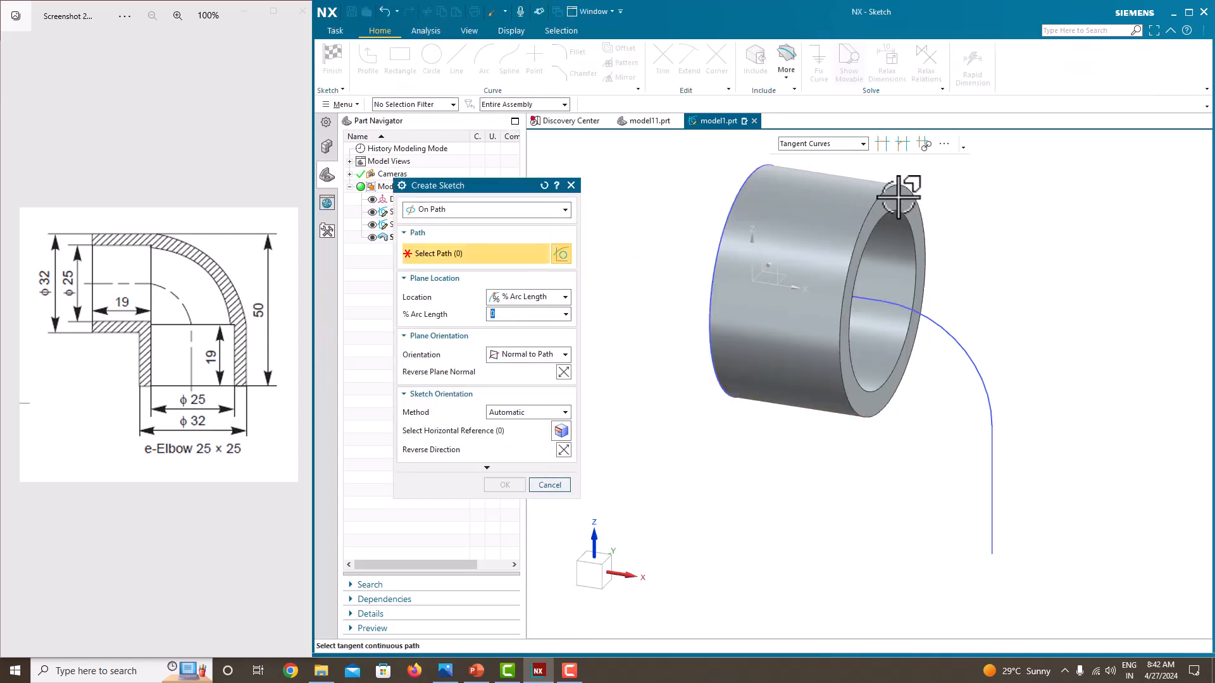
pyautogui.click(477, 211)
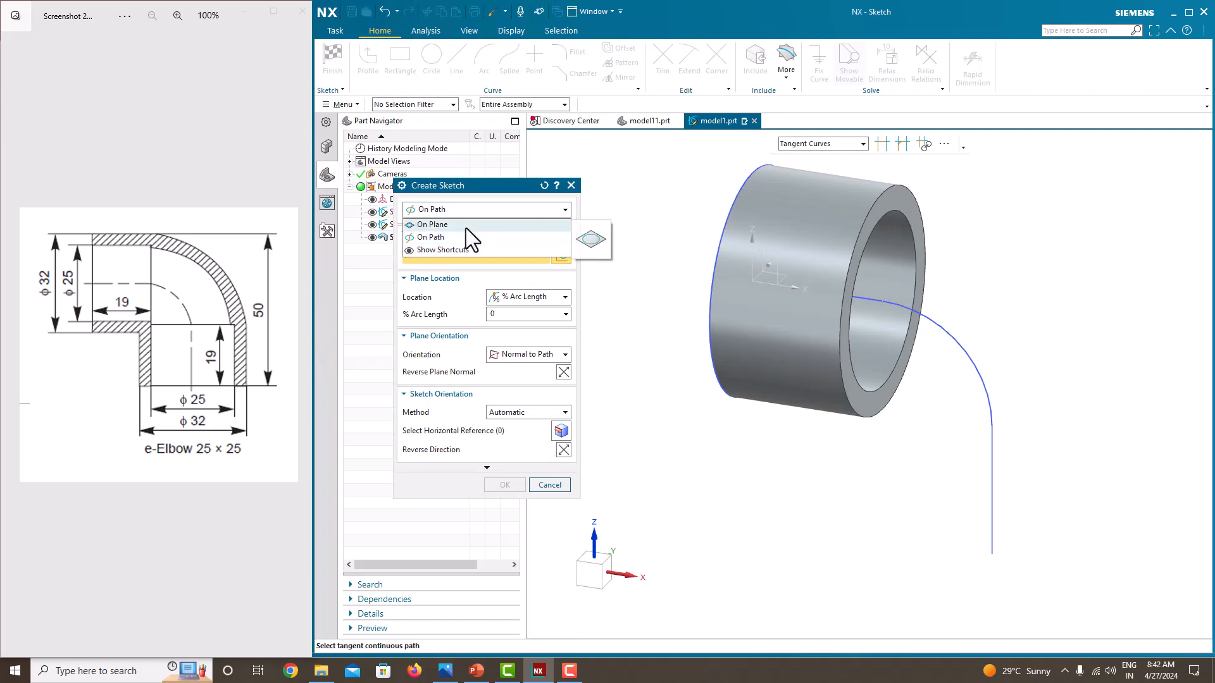
pyautogui.click(466, 226)
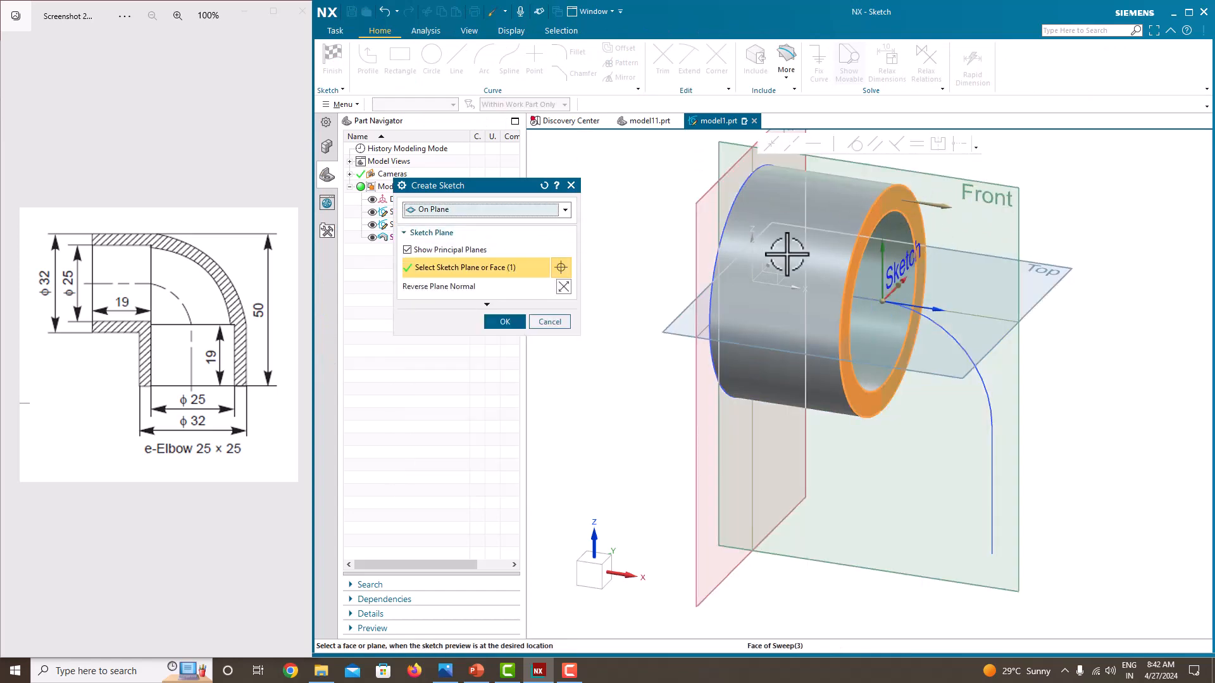
pyautogui.click(506, 320)
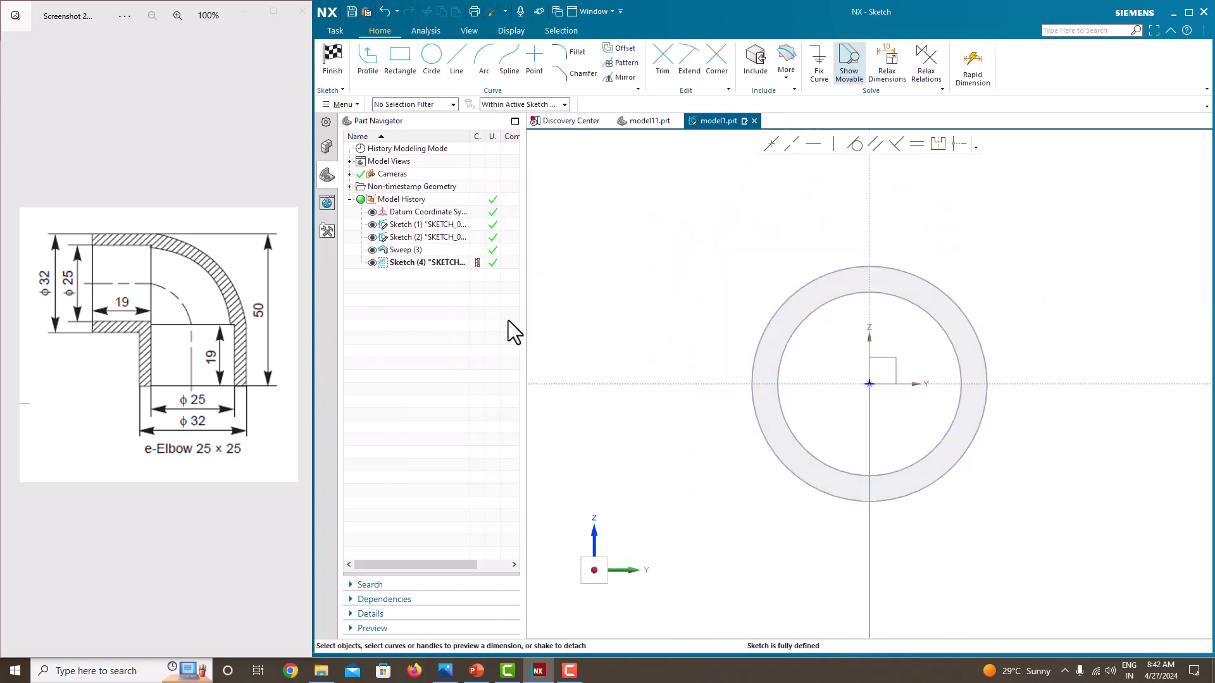
# Draw two concentric circles centered at the sketch origin on the tube's end face
pyautogui.click(423, 71)
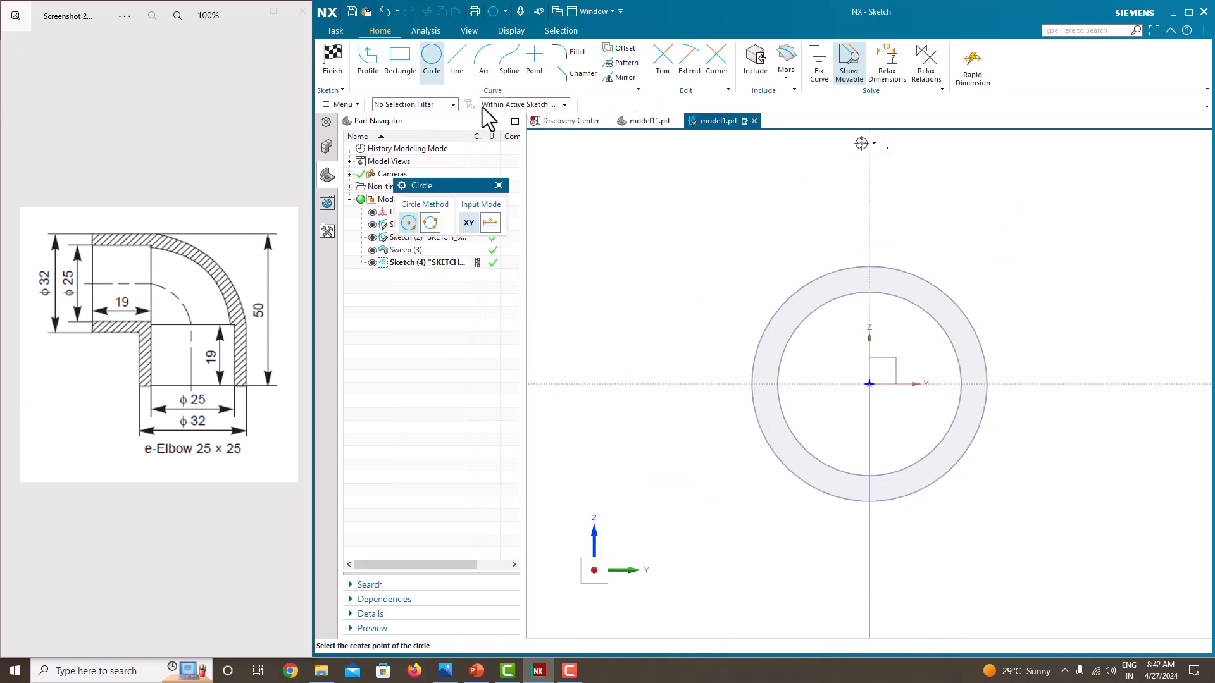
pyautogui.click(870, 384)
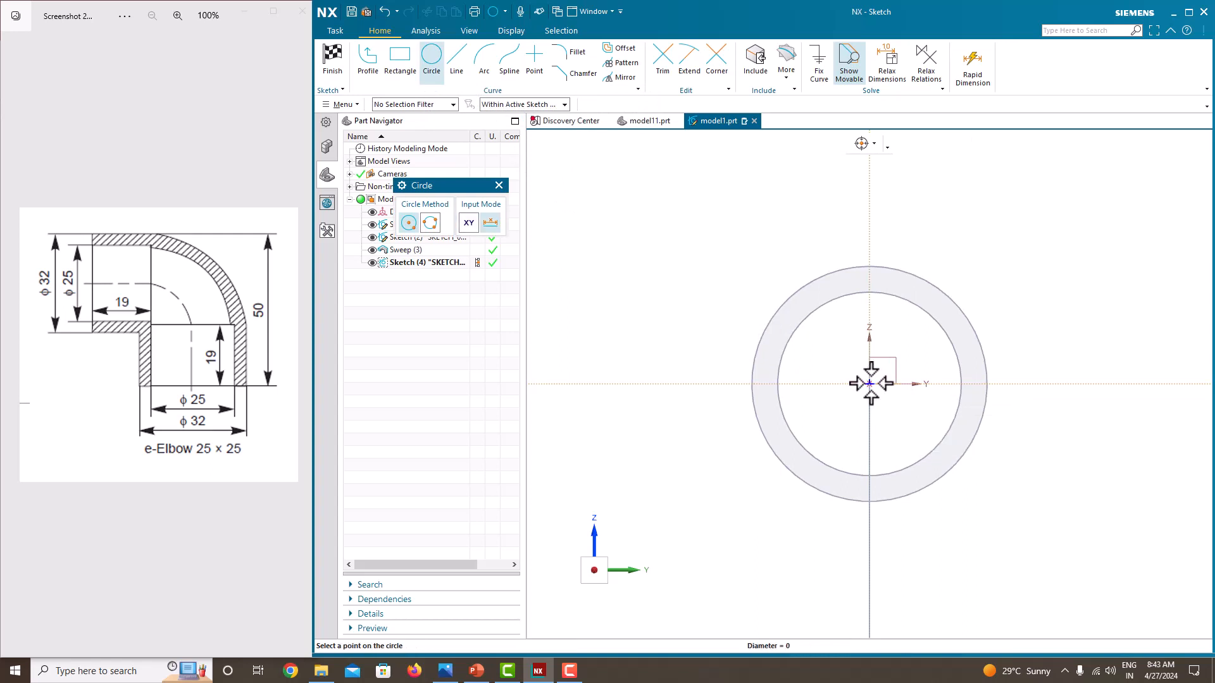
pyautogui.click(788, 300)
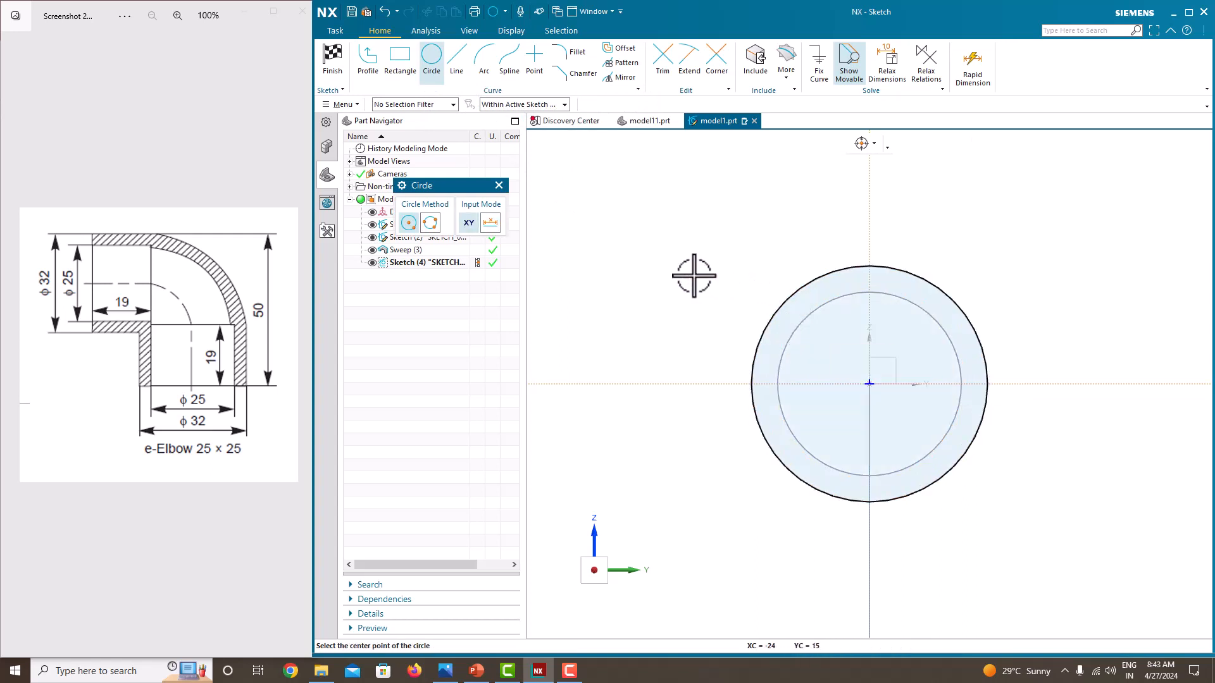
pyautogui.click(870, 383)
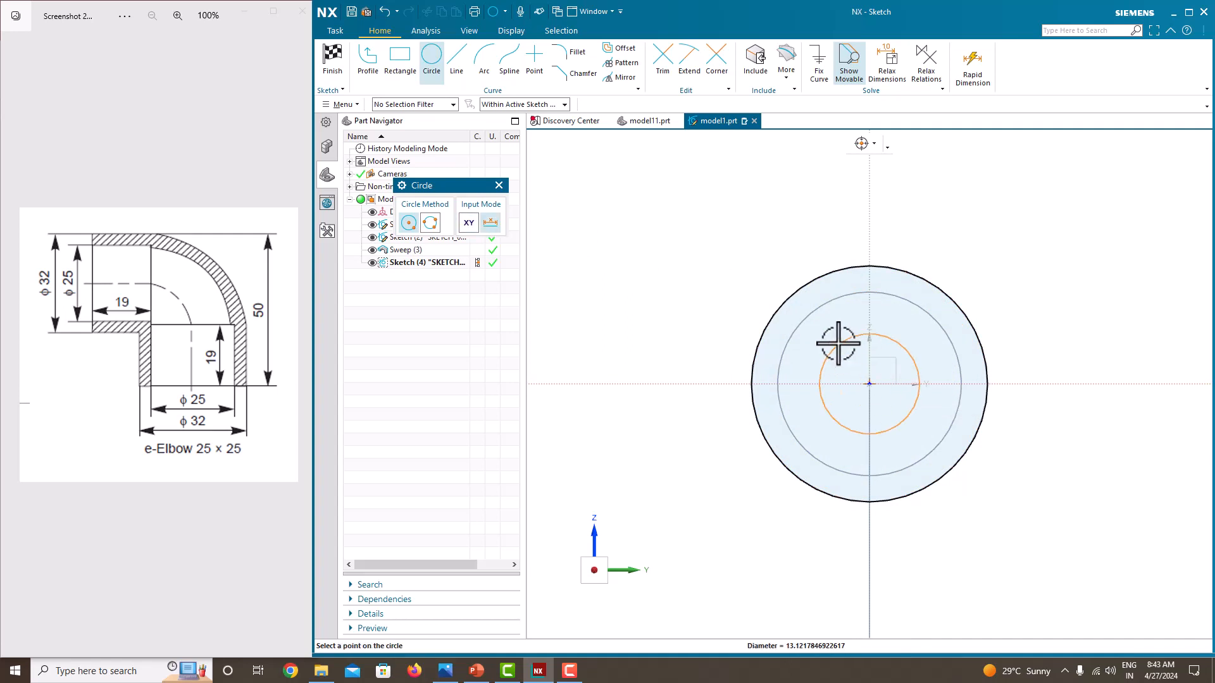
pyautogui.click(824, 321)
pyautogui.press('Escape')
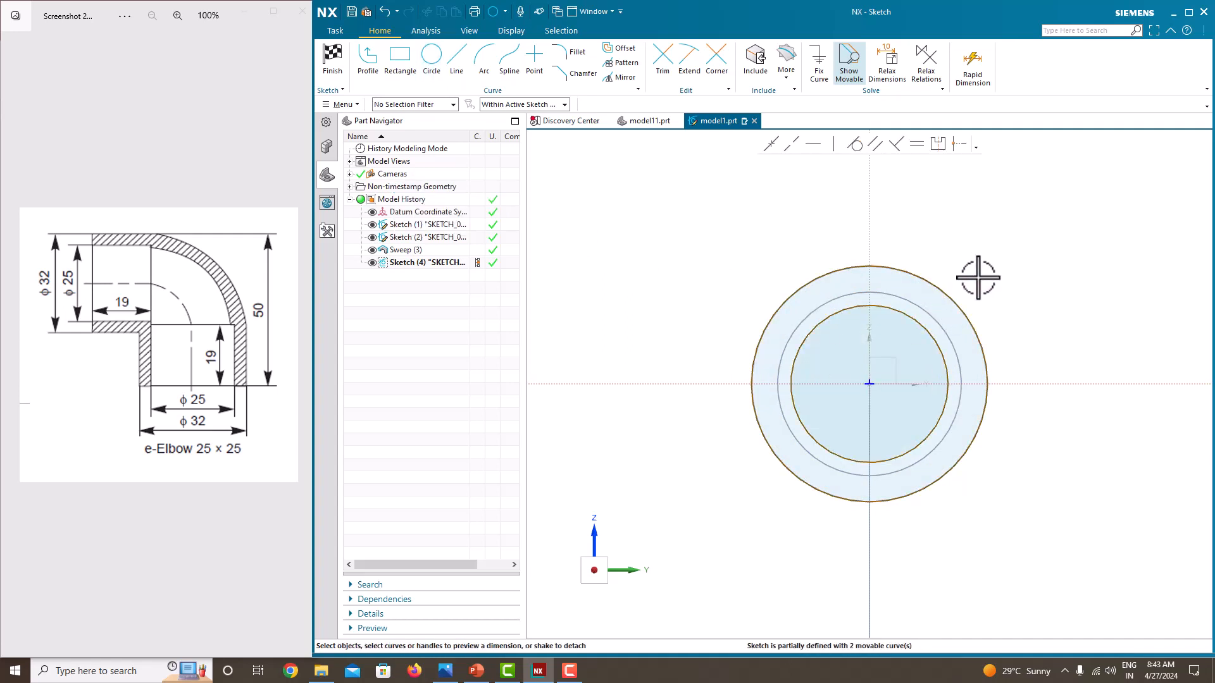
# Dimension the outer circle's diameter to 32 mm, scaling the entire sketch
pyautogui.click(921, 279)
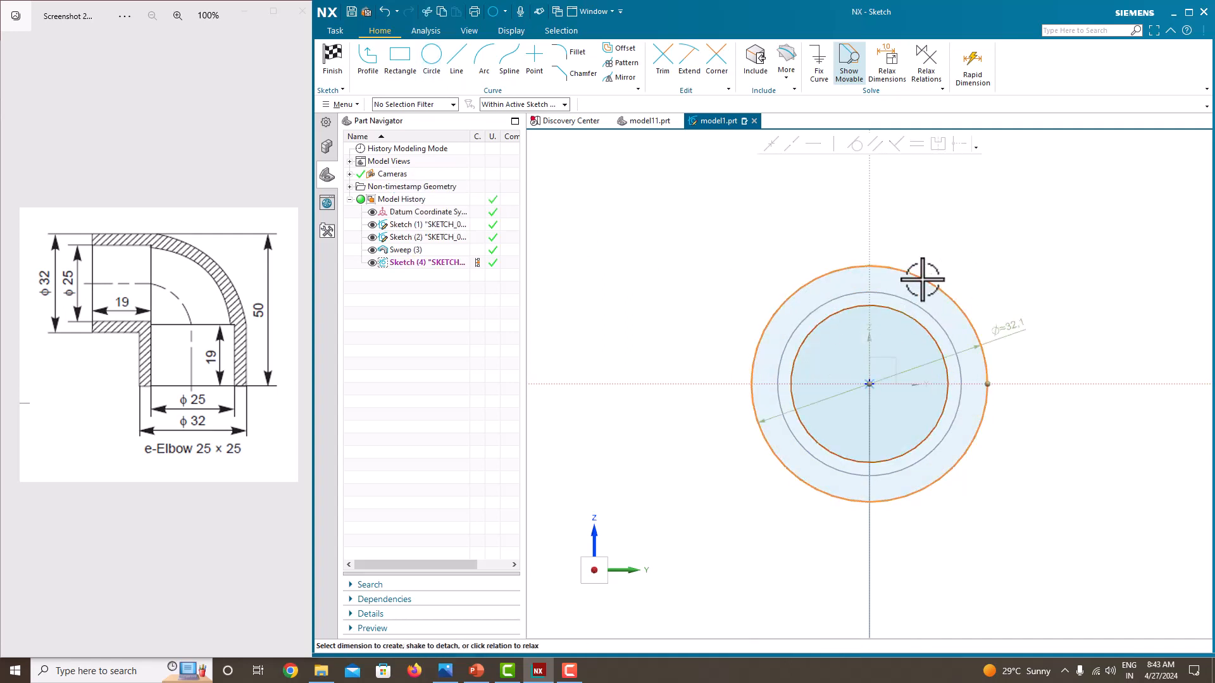
pyautogui.click(1008, 327)
pyautogui.write('32')
pyautogui.press('Return')
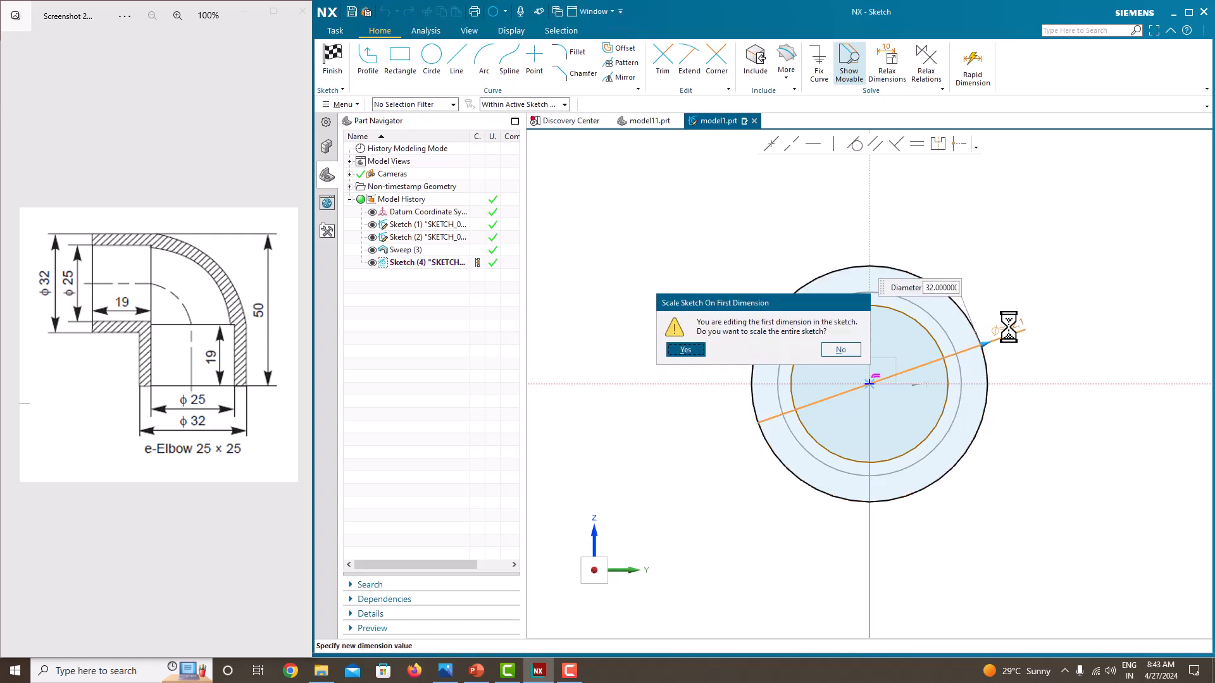
pyautogui.click(696, 349)
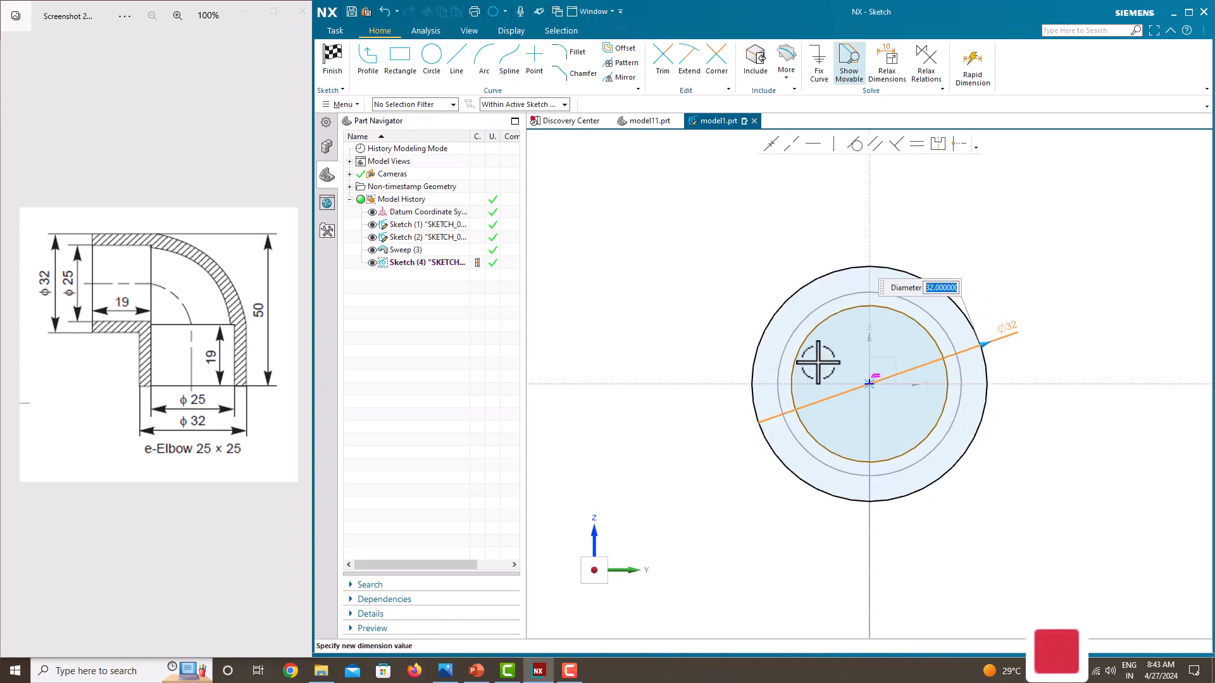
pyautogui.scroll(2, 893, 396)
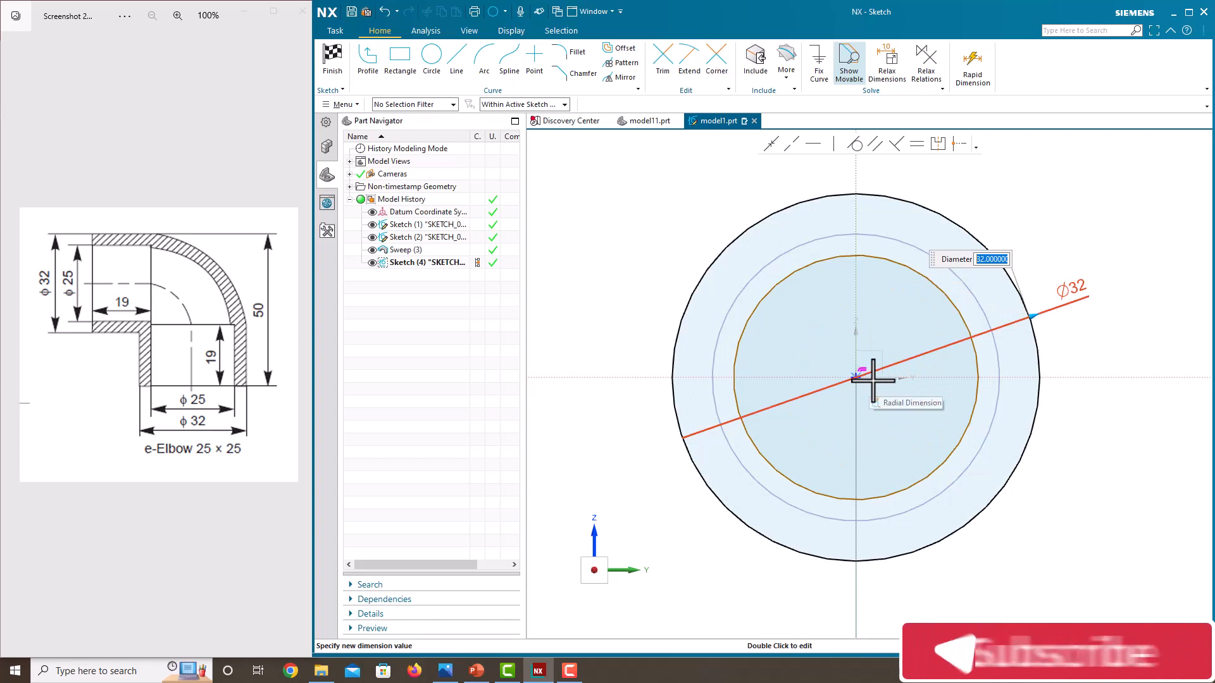
pyautogui.press('Escape')
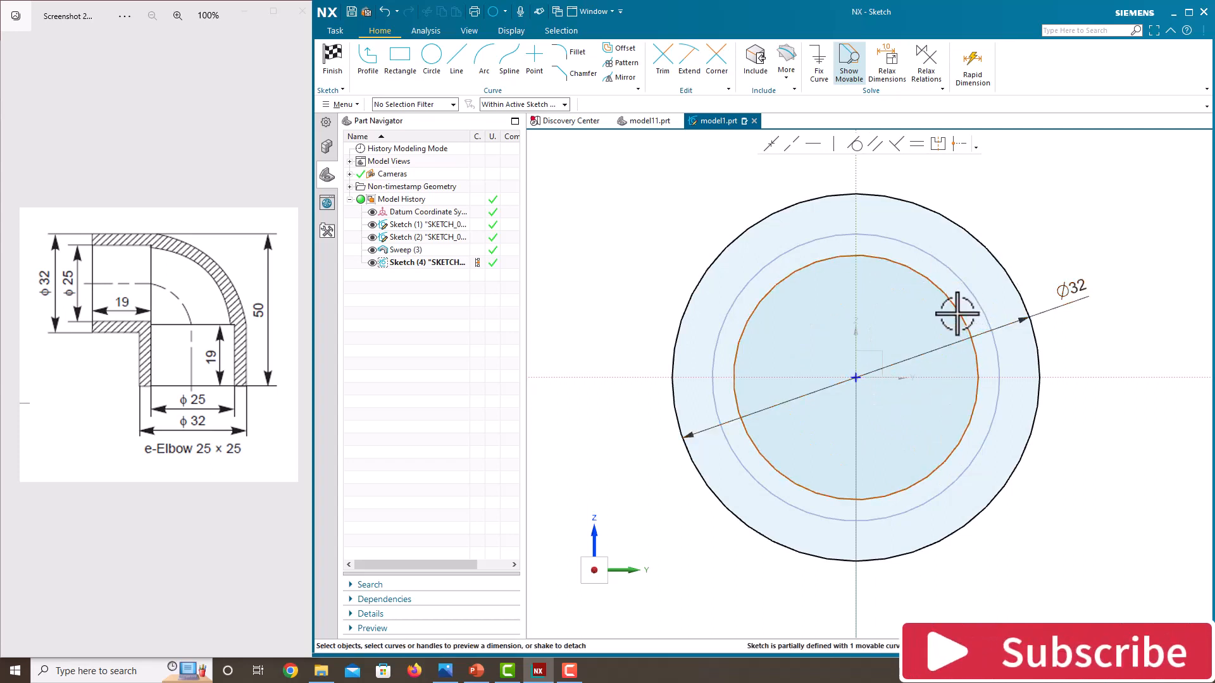
# Dimension the inner circle's diameter to 23 mm
pyautogui.click(957, 313)
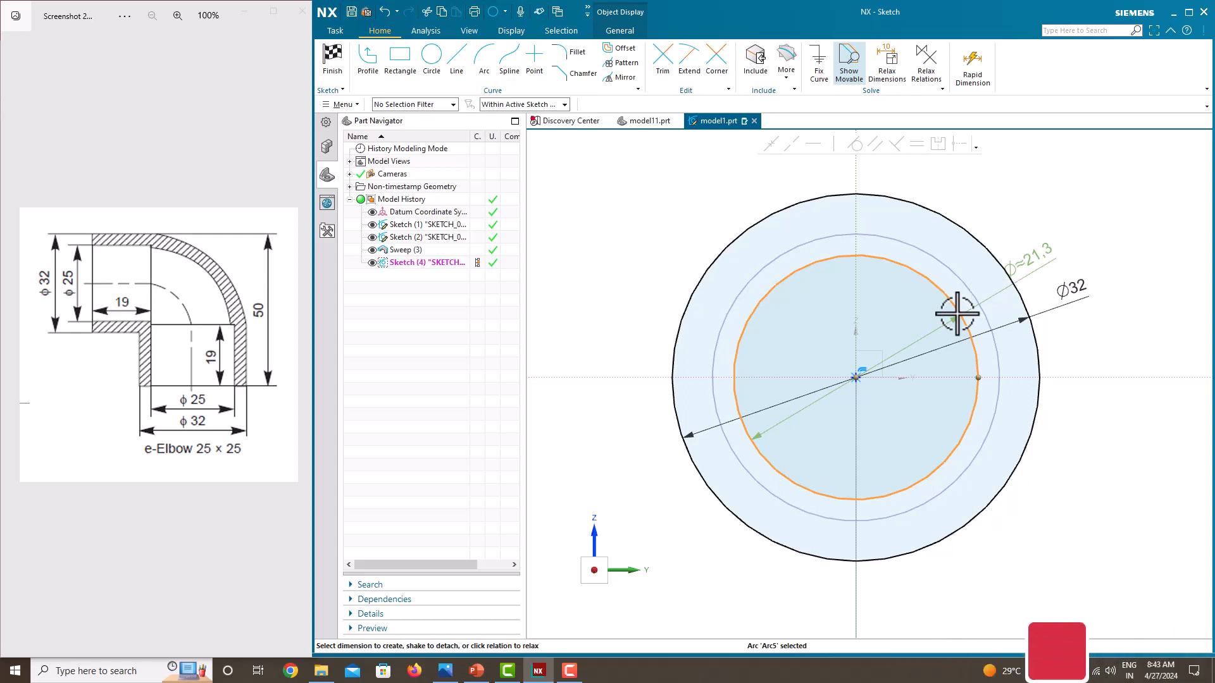
pyautogui.click(1041, 258)
pyautogui.write('2')
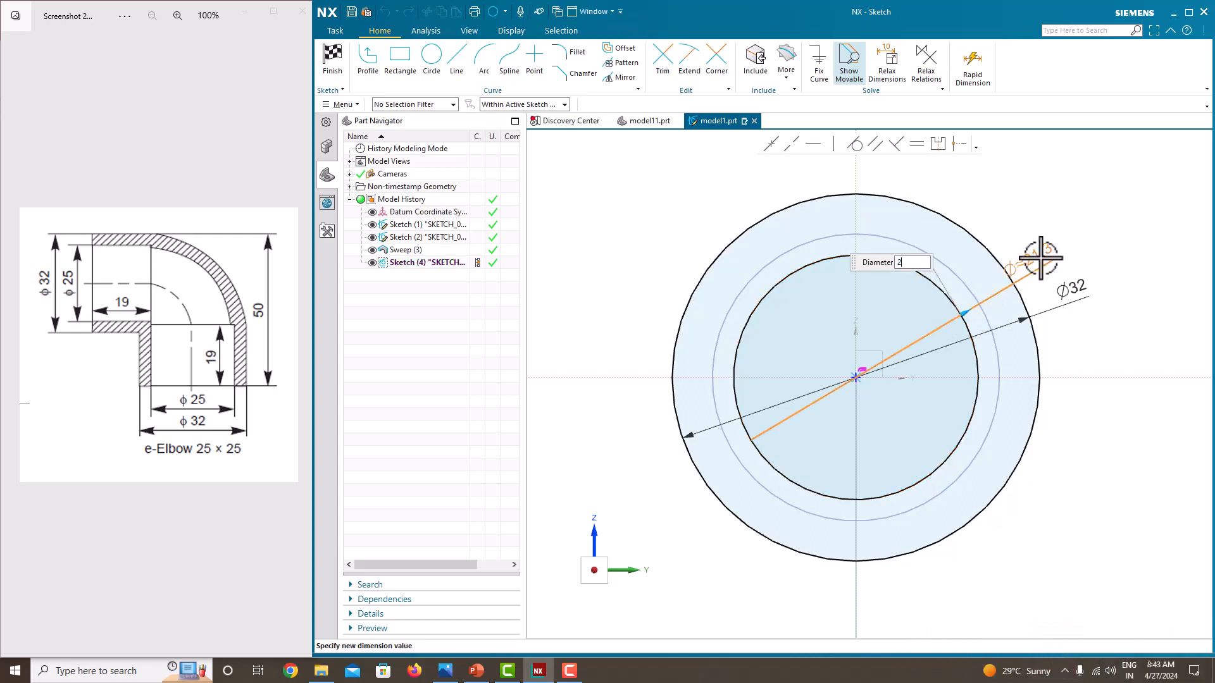
pyautogui.write('3')
pyautogui.press('Return')
# Finish the sketch and return to the 3D modeling view
pyautogui.click(1064, 208)
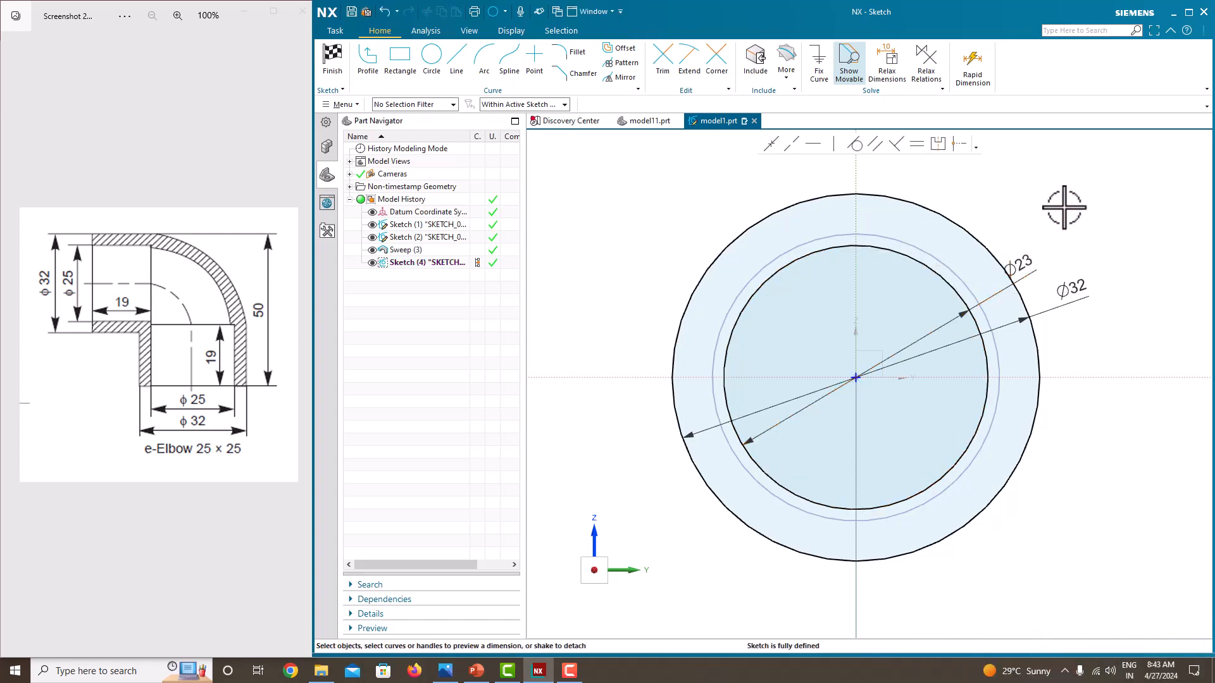
pyautogui.rightClick(1065, 208)
pyautogui.click(1075, 214)
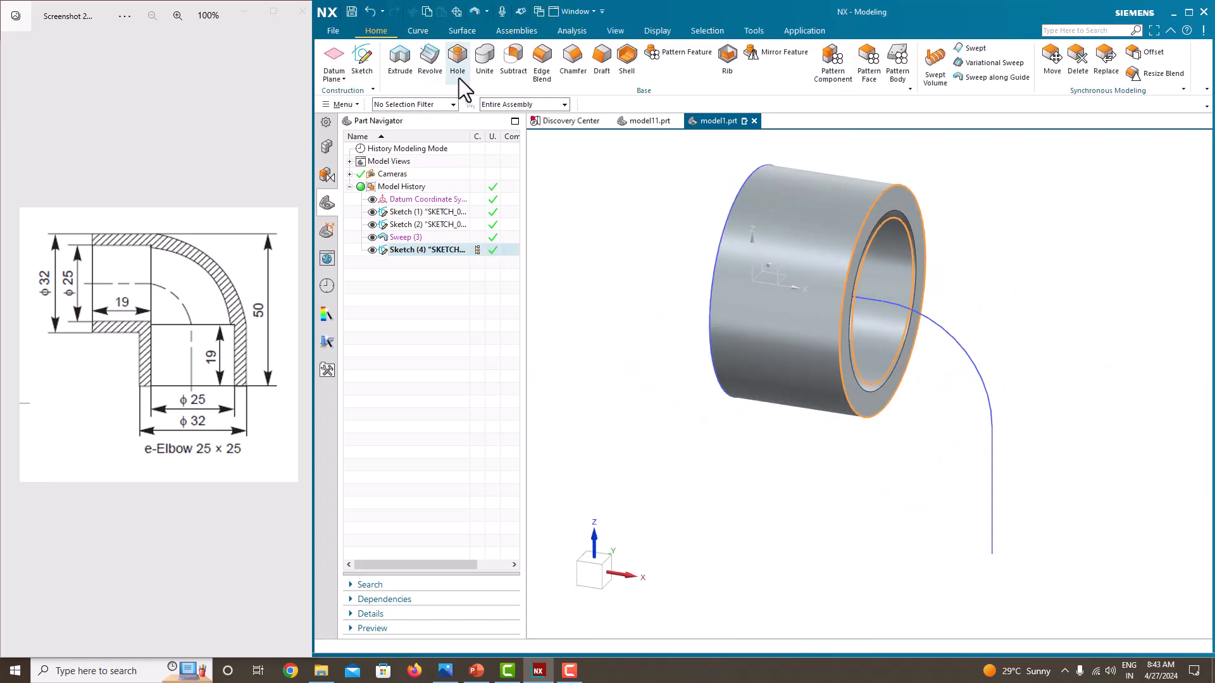
# Sweep the new ring profile along the arc segment of the path with Sweep Along Guide
pyautogui.click(983, 78)
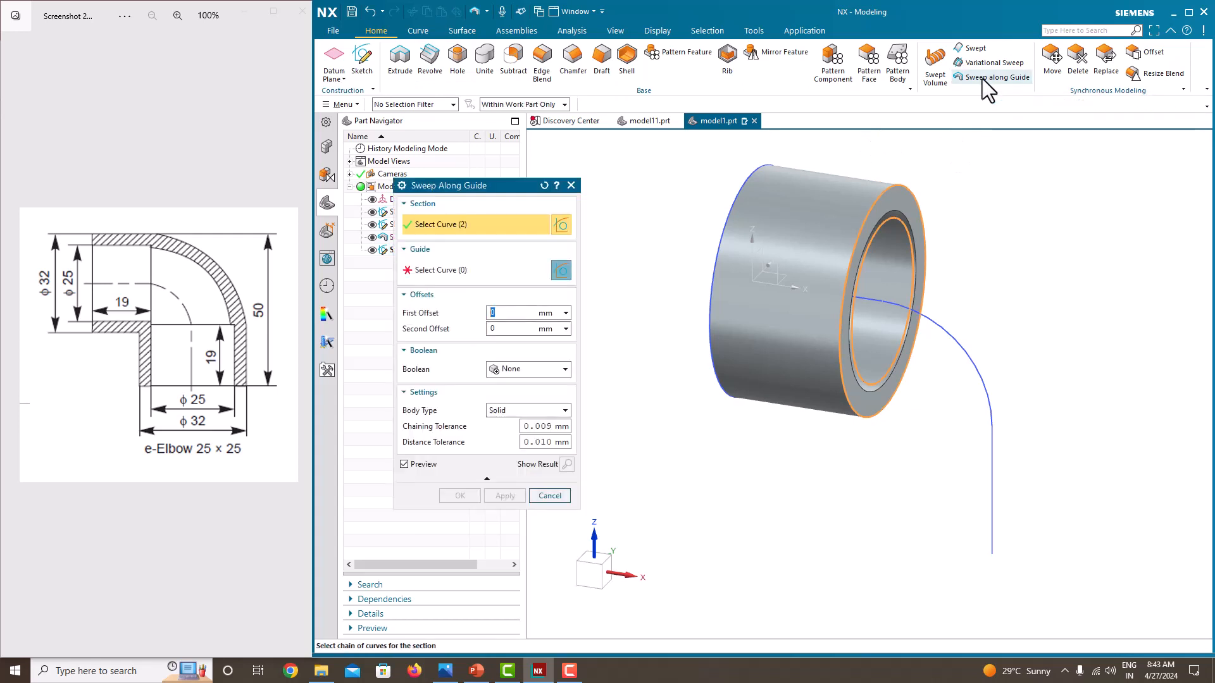
pyautogui.click(480, 270)
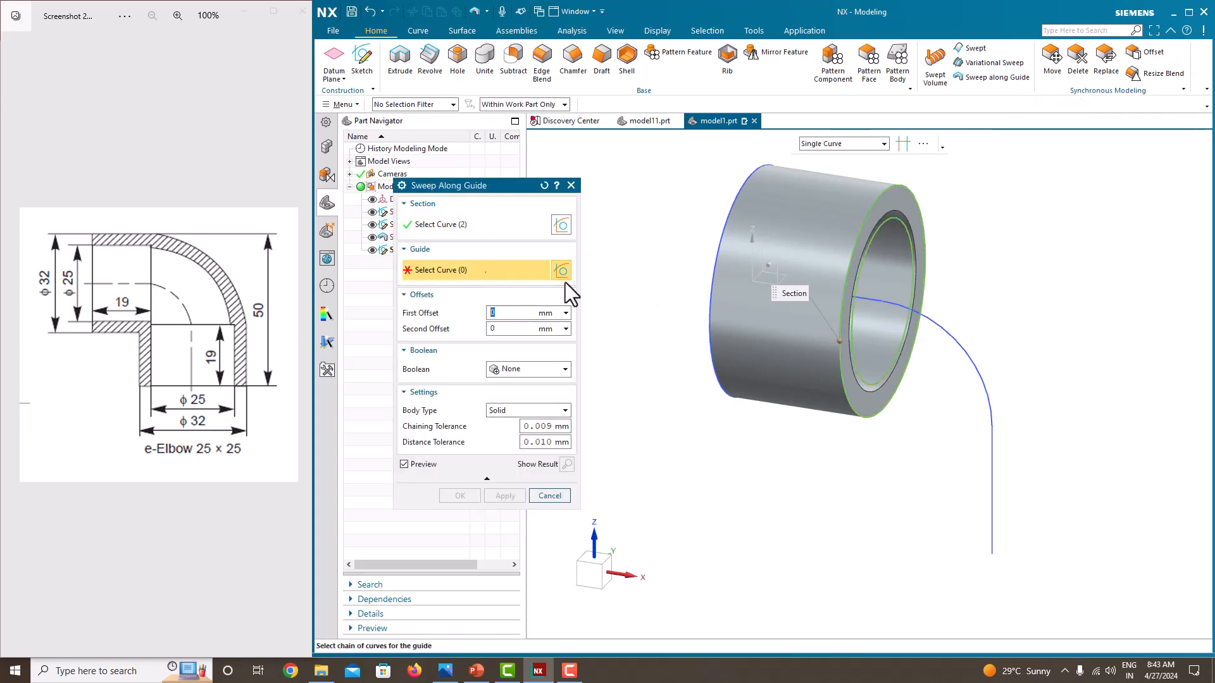
pyautogui.click(947, 333)
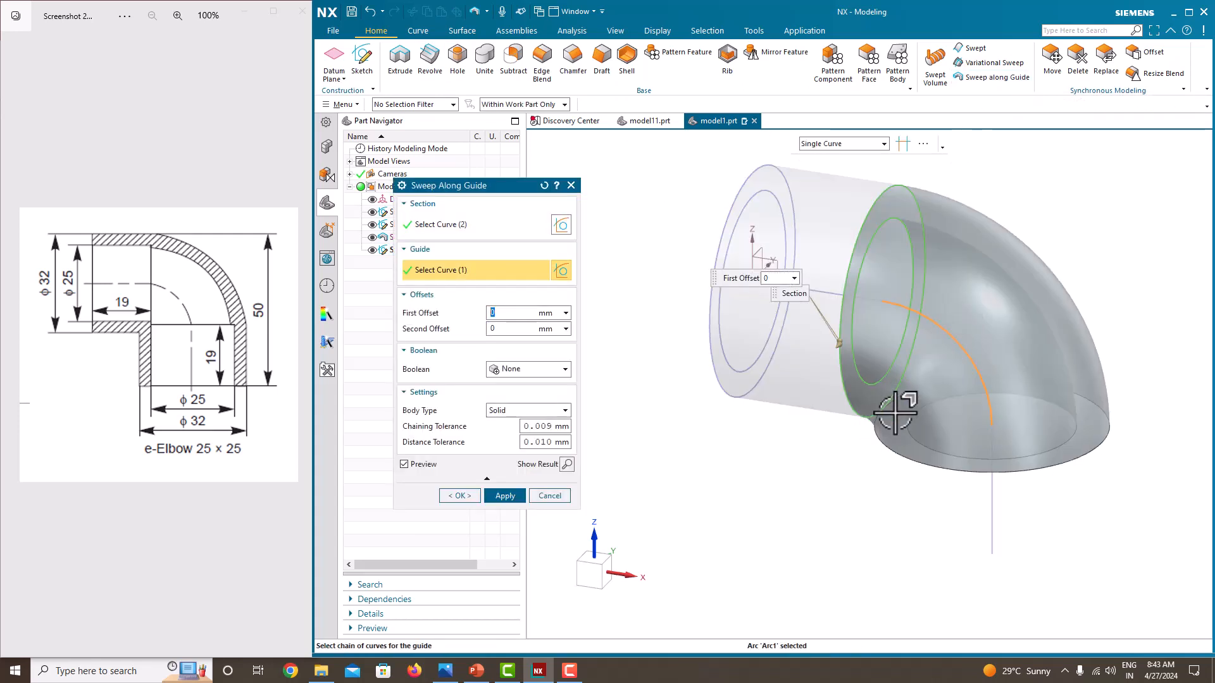
pyautogui.moveTo(897, 411); pyautogui.dragTo(908, 358, button='middle')
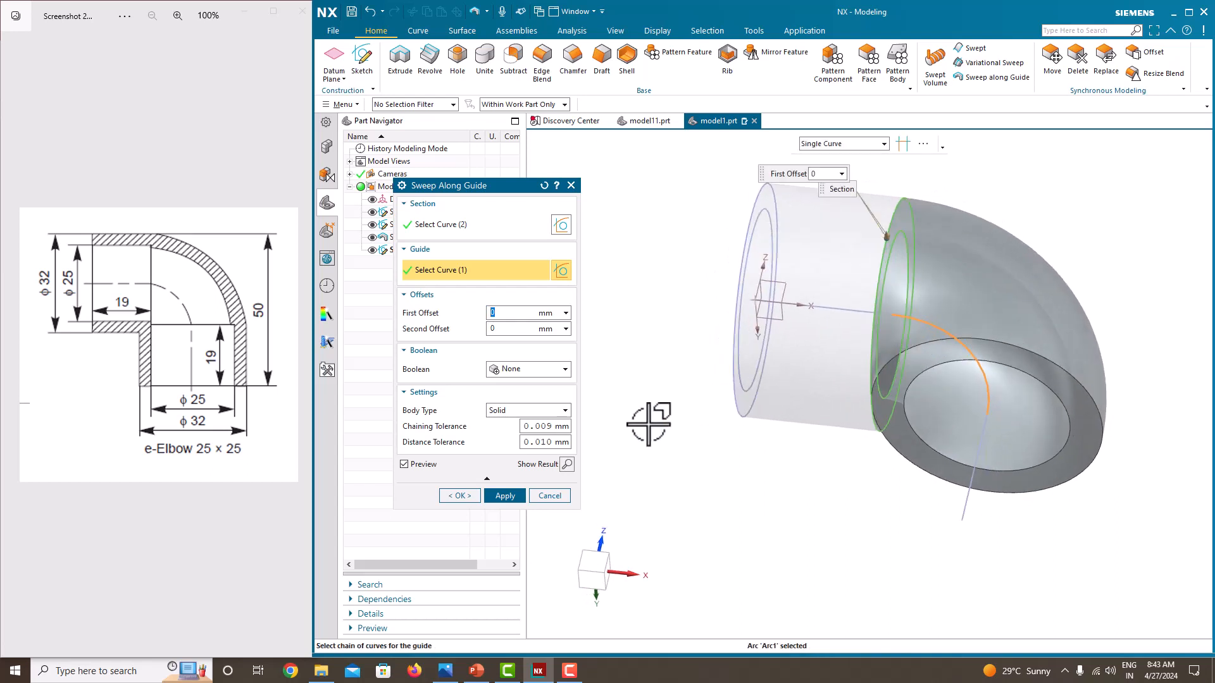
pyautogui.click(504, 491)
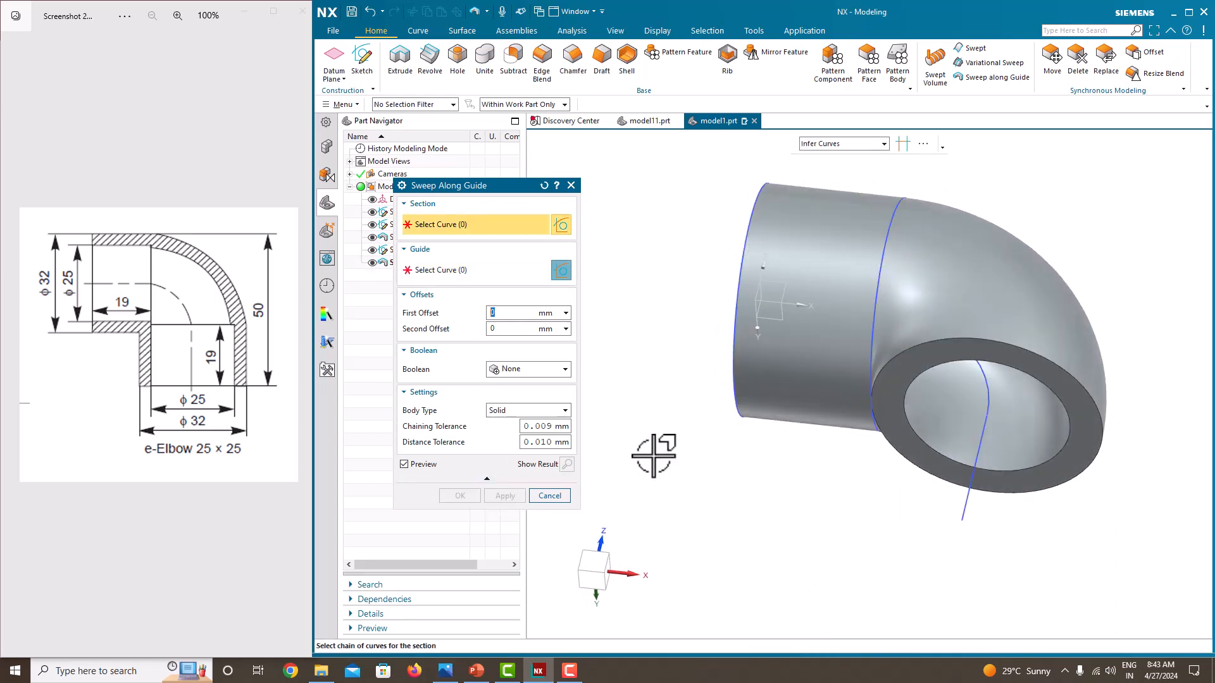
pyautogui.moveTo(738, 406); pyautogui.dragTo(618, 371, button='middle')
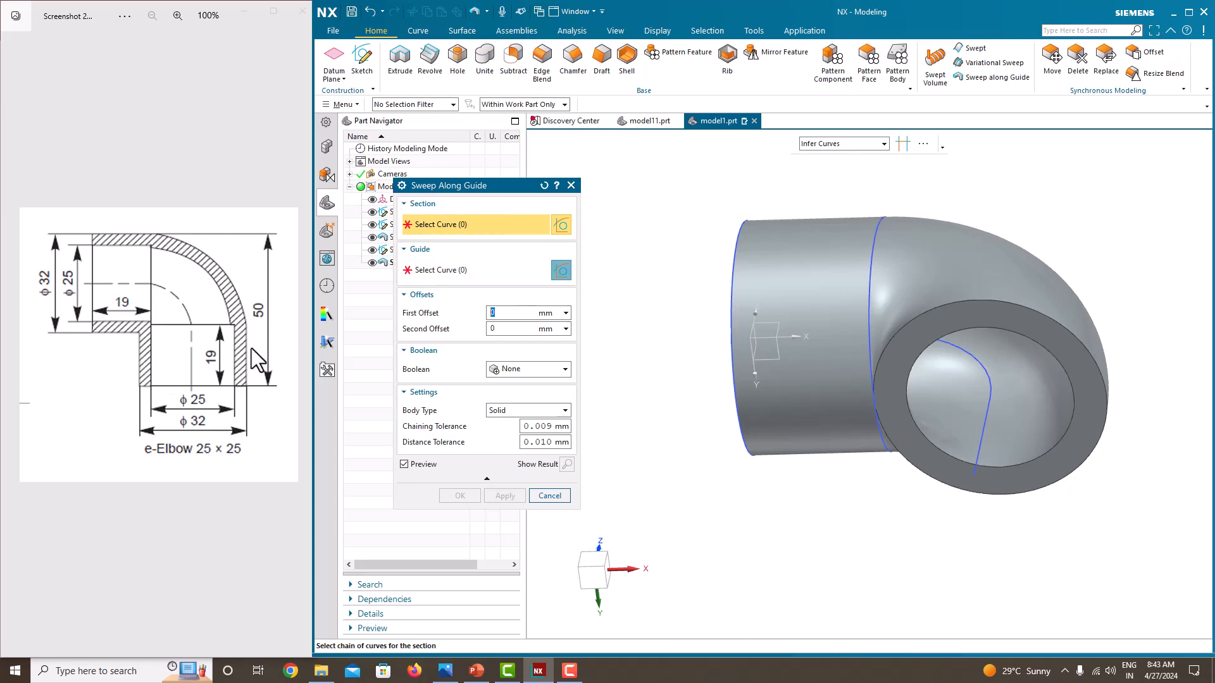
pyautogui.click(570, 186)
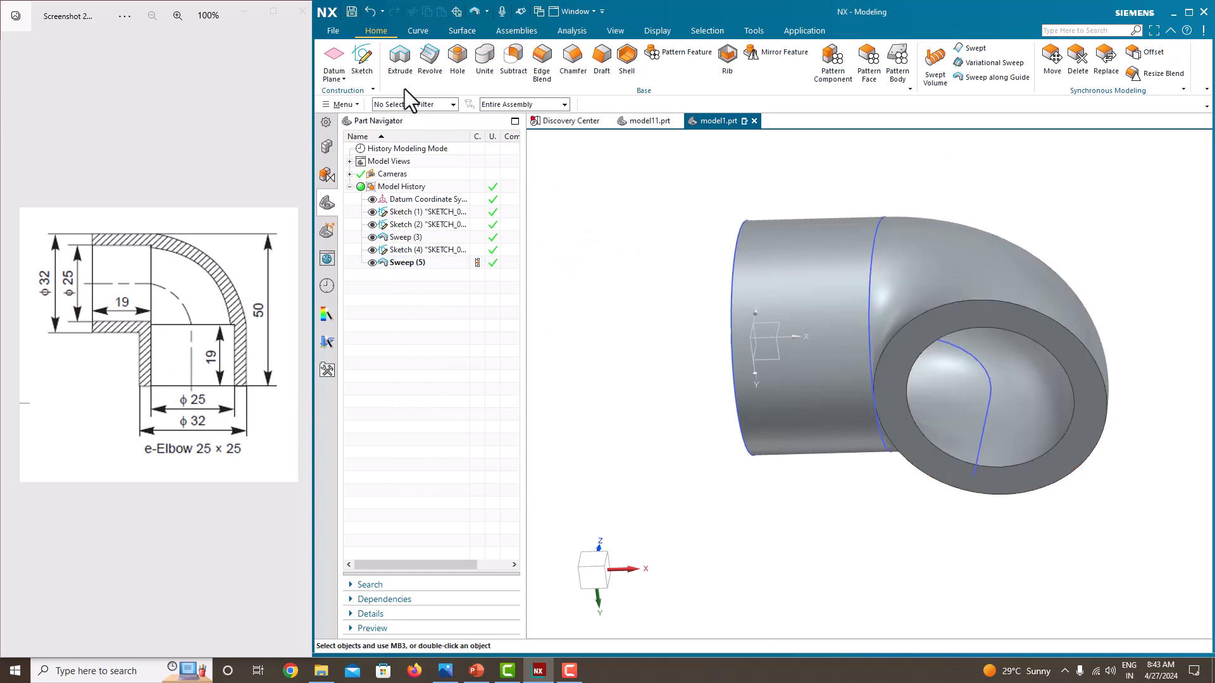
# Create a new sketch on the end face of the curved elbow section
pyautogui.click(367, 66)
pyautogui.click(975, 313)
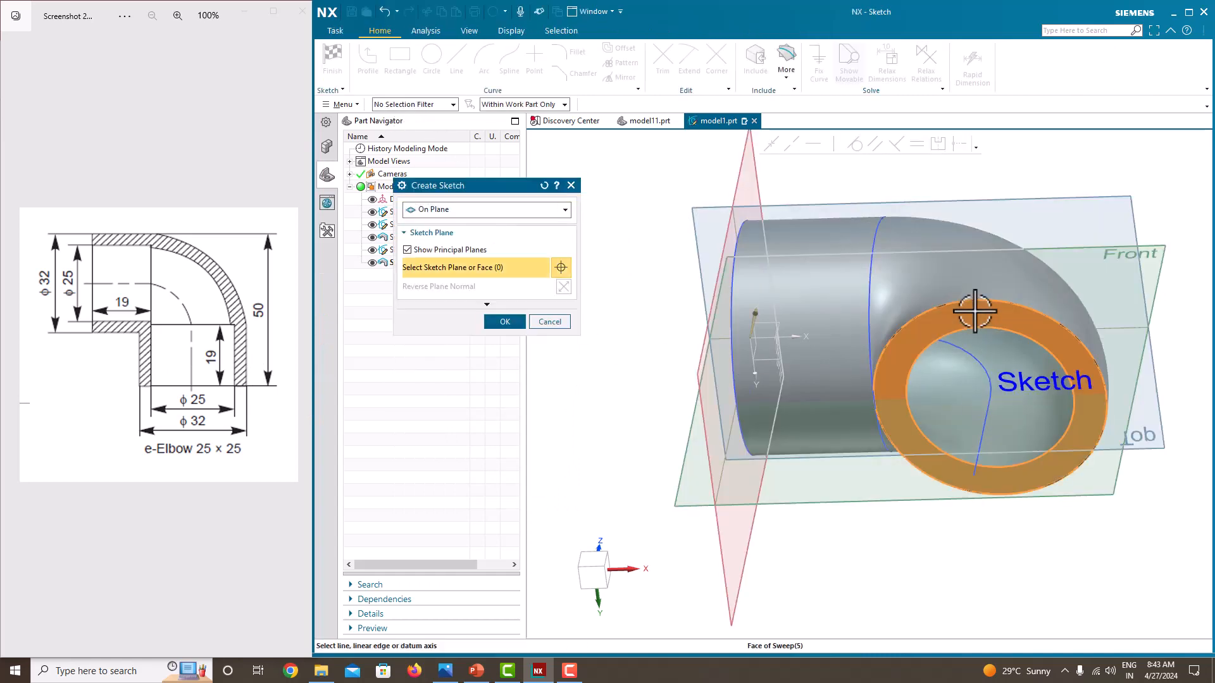
pyautogui.click(505, 323)
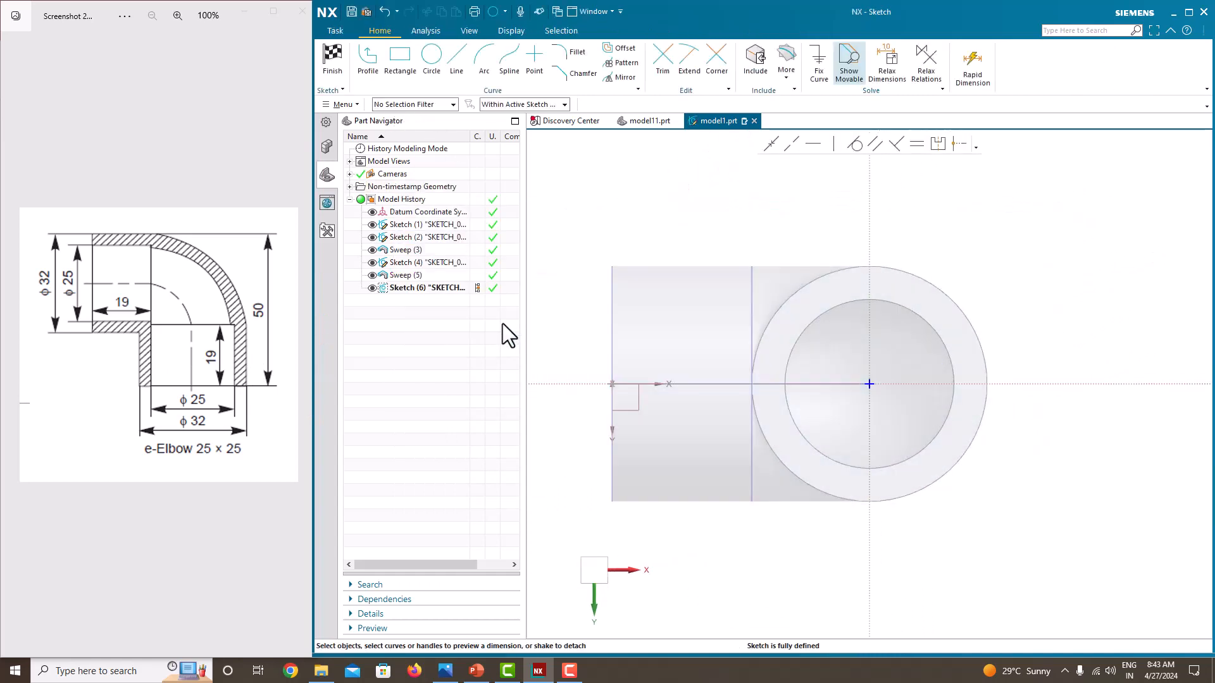
# Draw a circle centred at the sketch origin, snapped to the outer edge of the elbow's end face
pyautogui.click(427, 63)
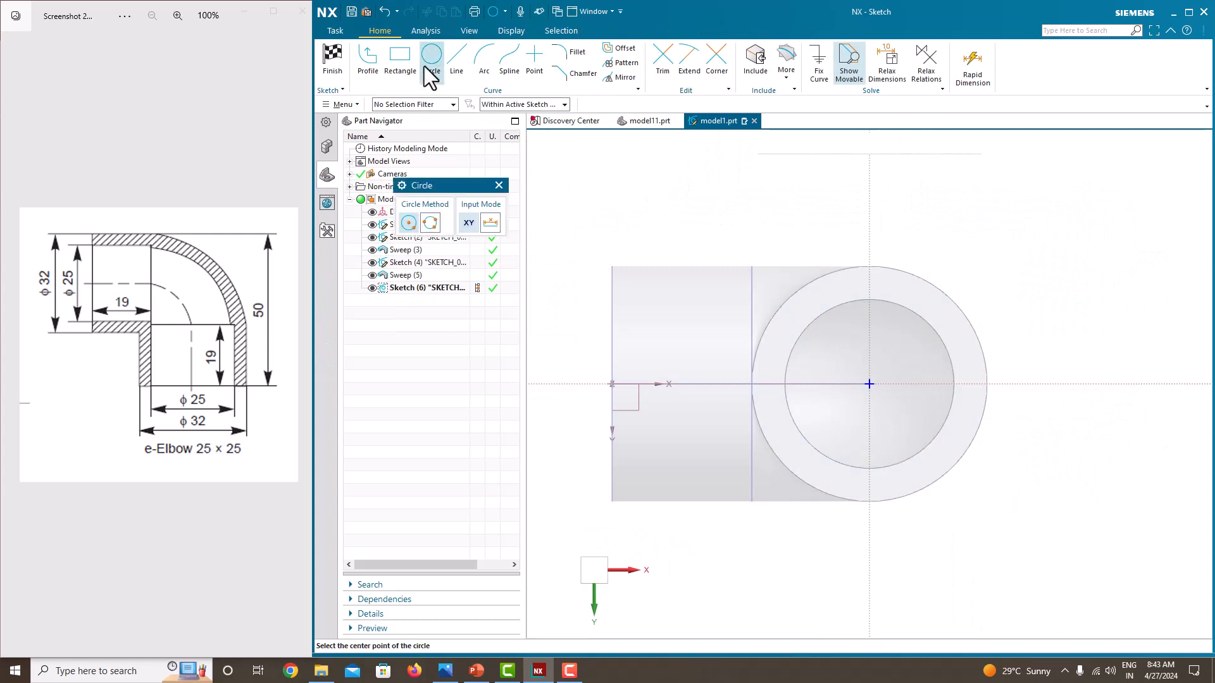
pyautogui.click(869, 384)
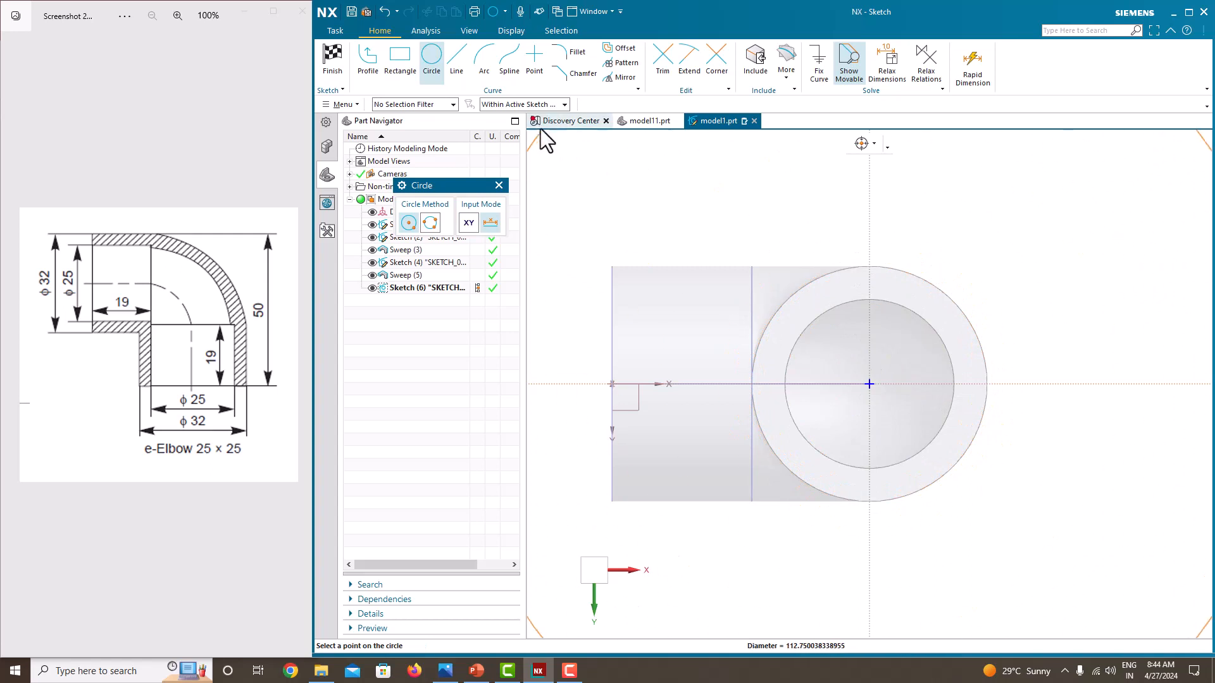
pyautogui.click(515, 120)
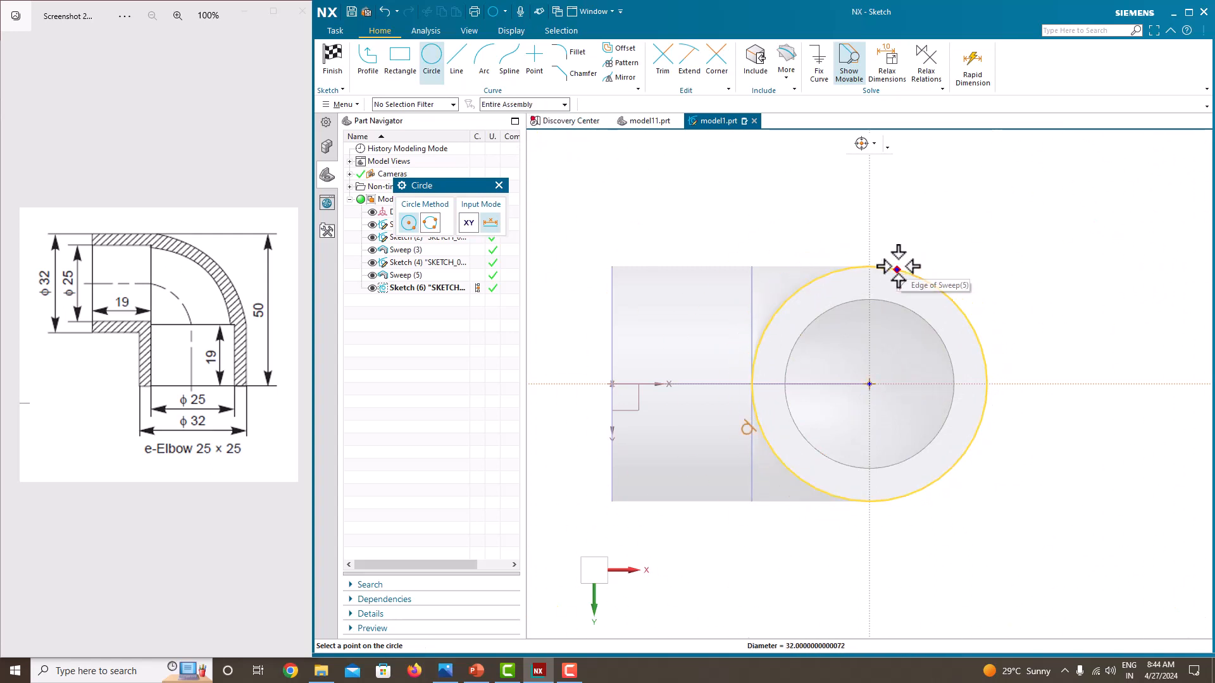
pyautogui.click(889, 266)
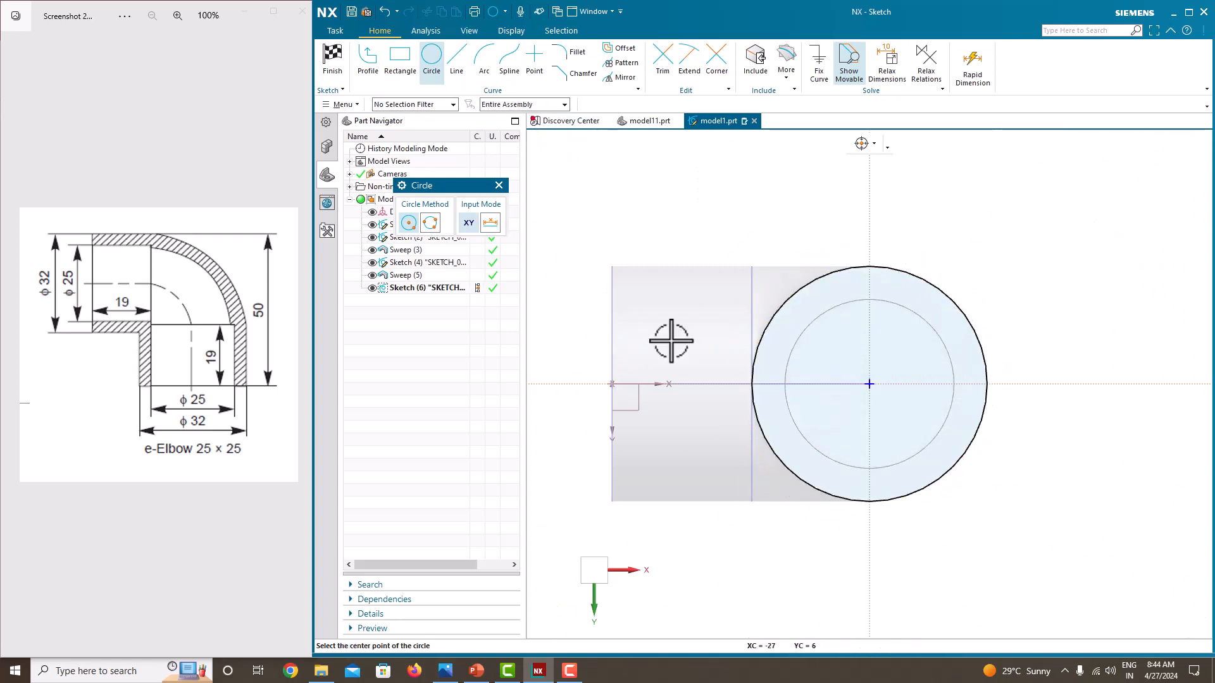
# Draw a second concentric circle at the origin, set its diameter to 25 mm, and finish the sketch
pyautogui.click(869, 384)
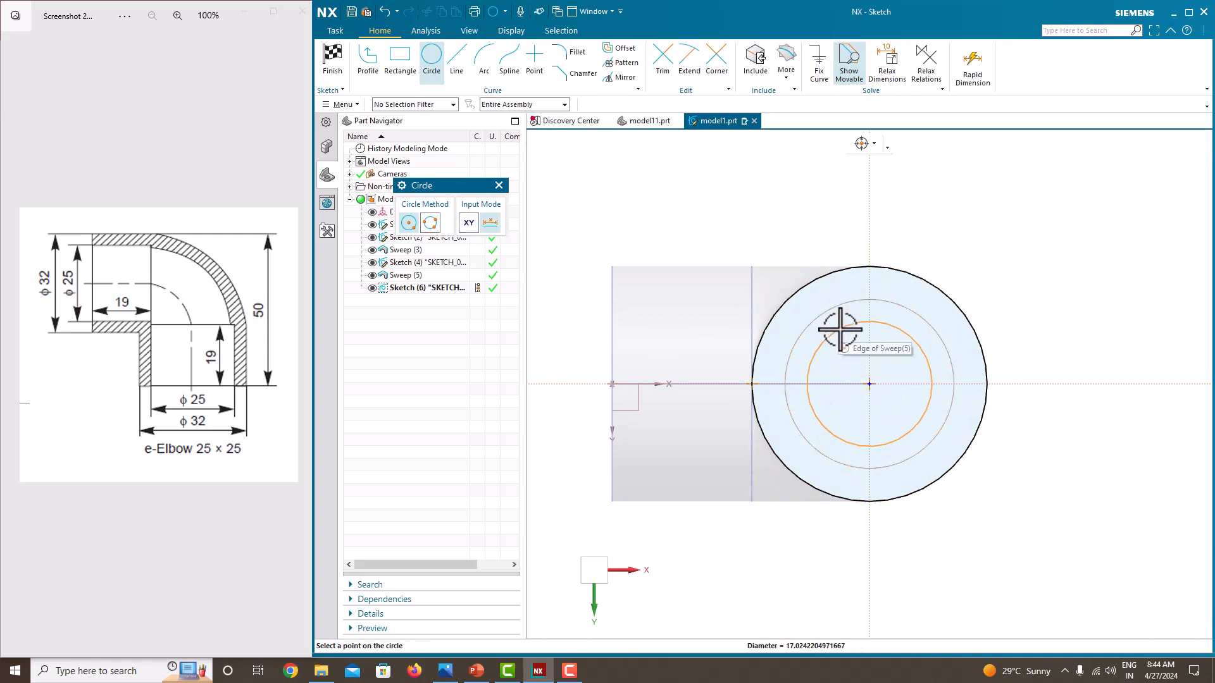
pyautogui.click(840, 329)
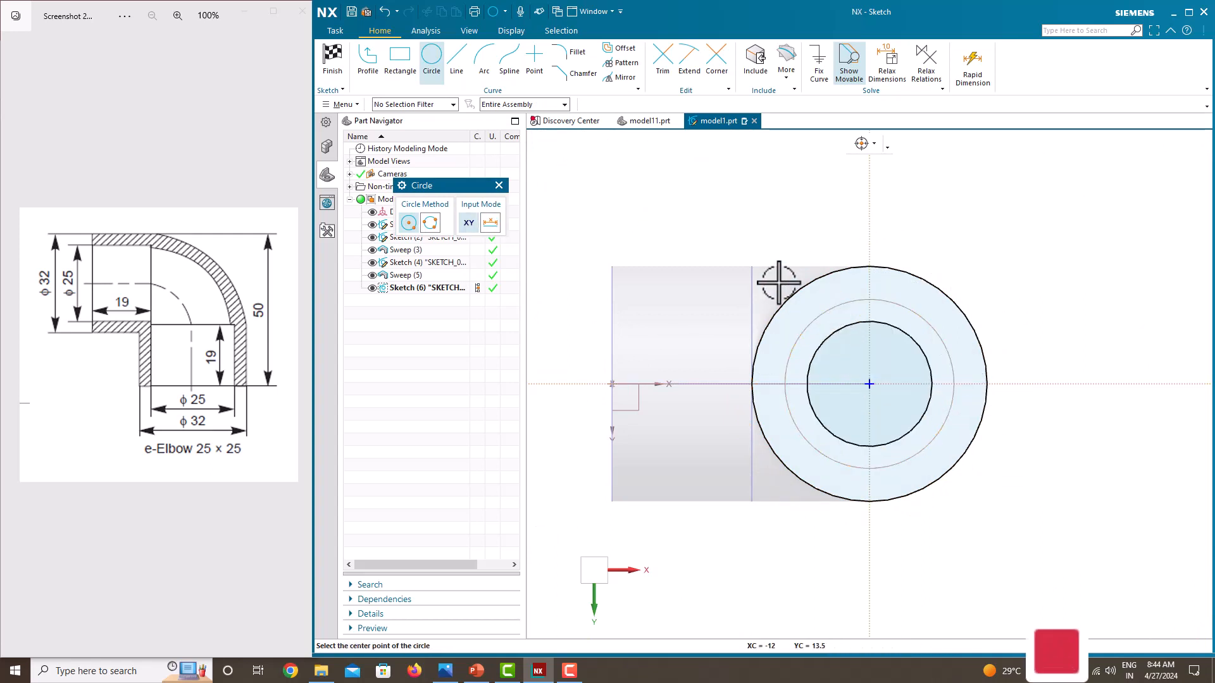
pyautogui.press('Escape')
pyautogui.click(917, 339)
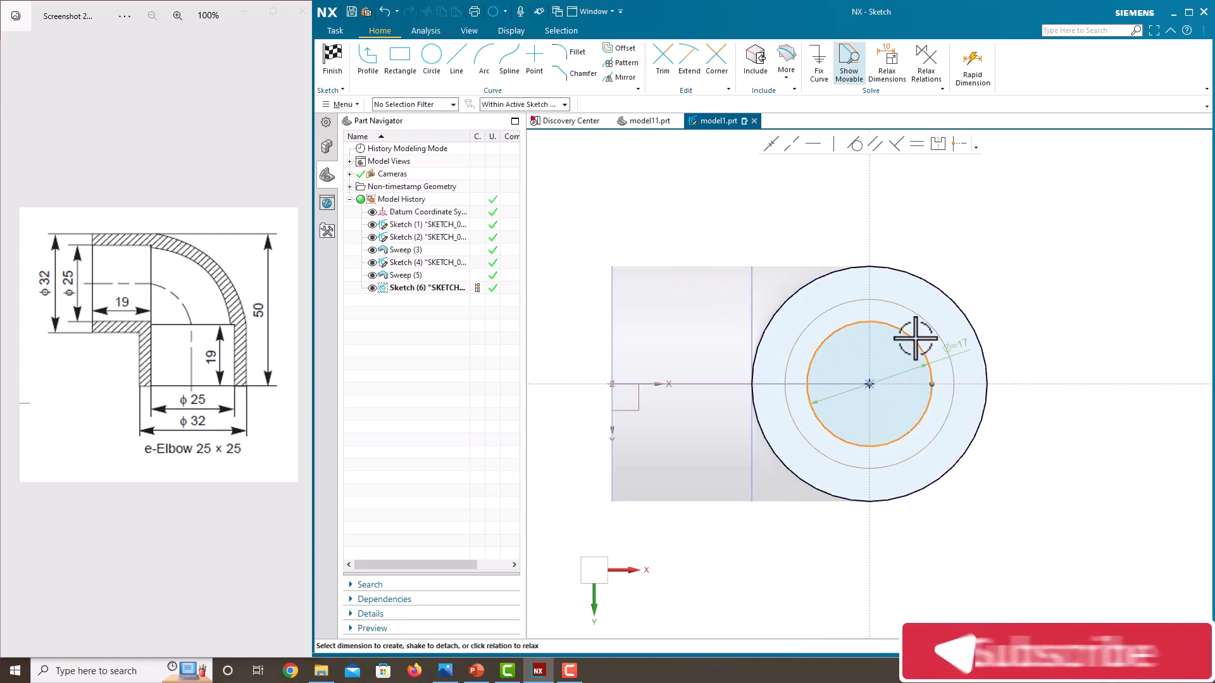
pyautogui.click(959, 349)
pyautogui.write('25')
pyautogui.press('Return')
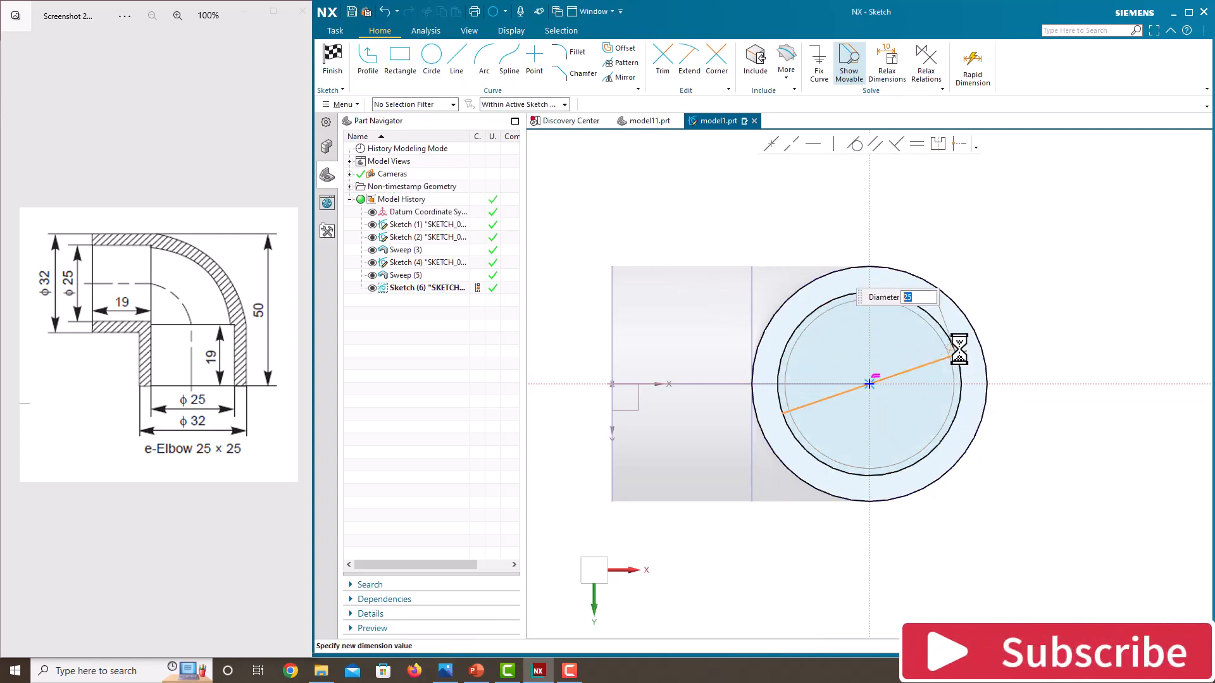
pyautogui.rightClick(1004, 247)
pyautogui.click(1023, 256)
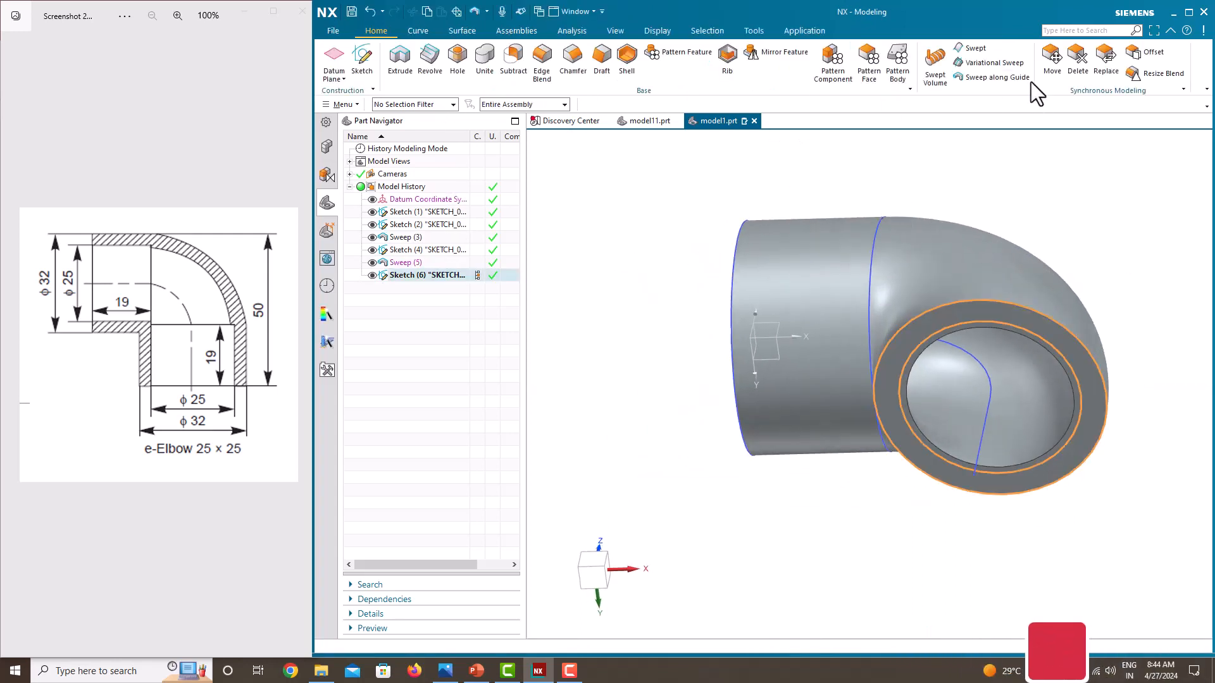
# Sweep the new ring profile along the remaining straight line of the path with Sweep Along Guide
pyautogui.click(991, 77)
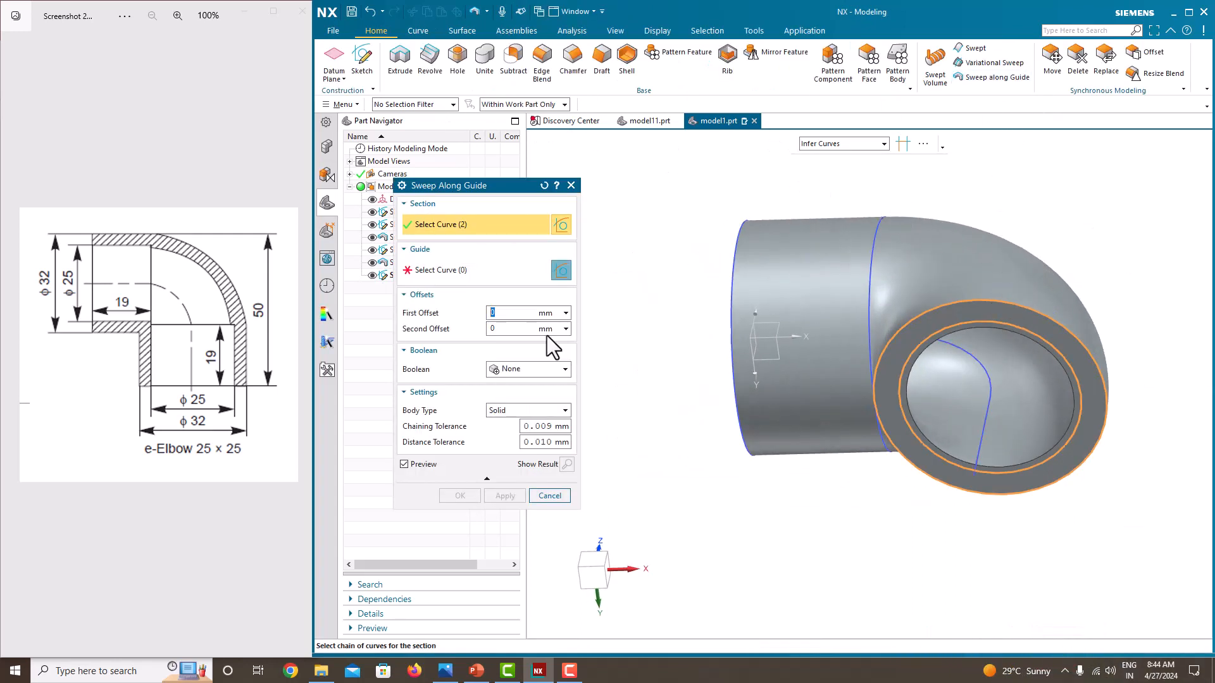
pyautogui.click(448, 273)
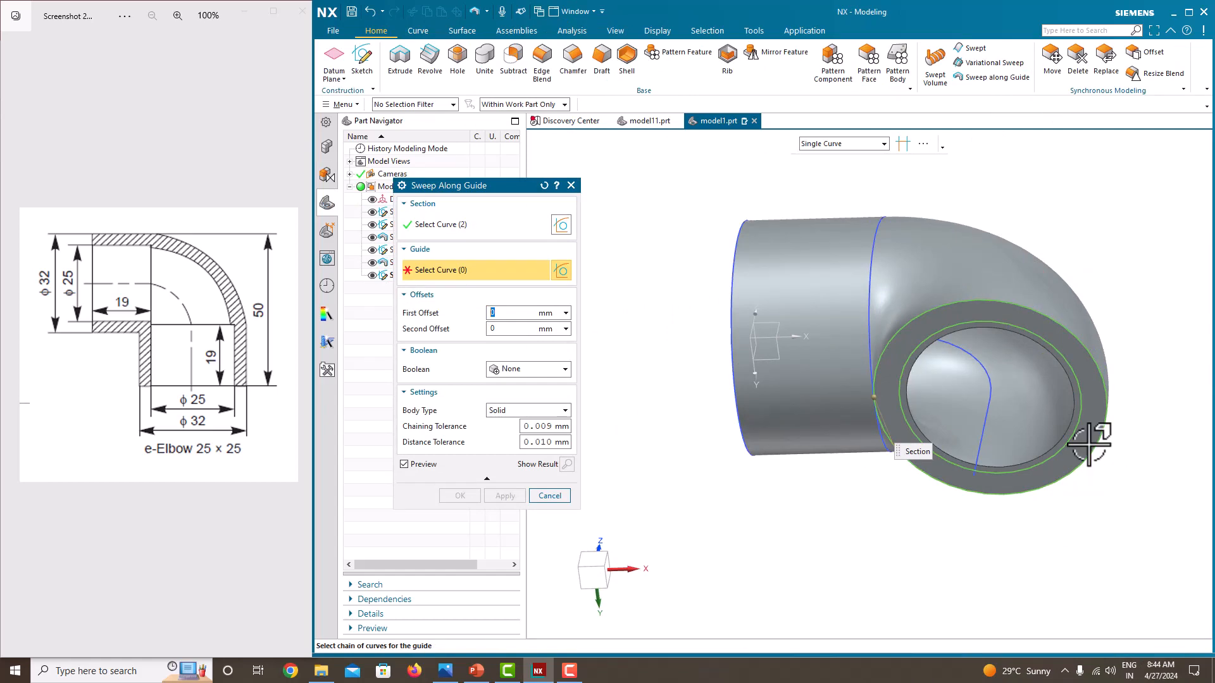
pyautogui.click(993, 418)
pyautogui.moveTo(732, 428); pyautogui.dragTo(804, 356, button='middle')
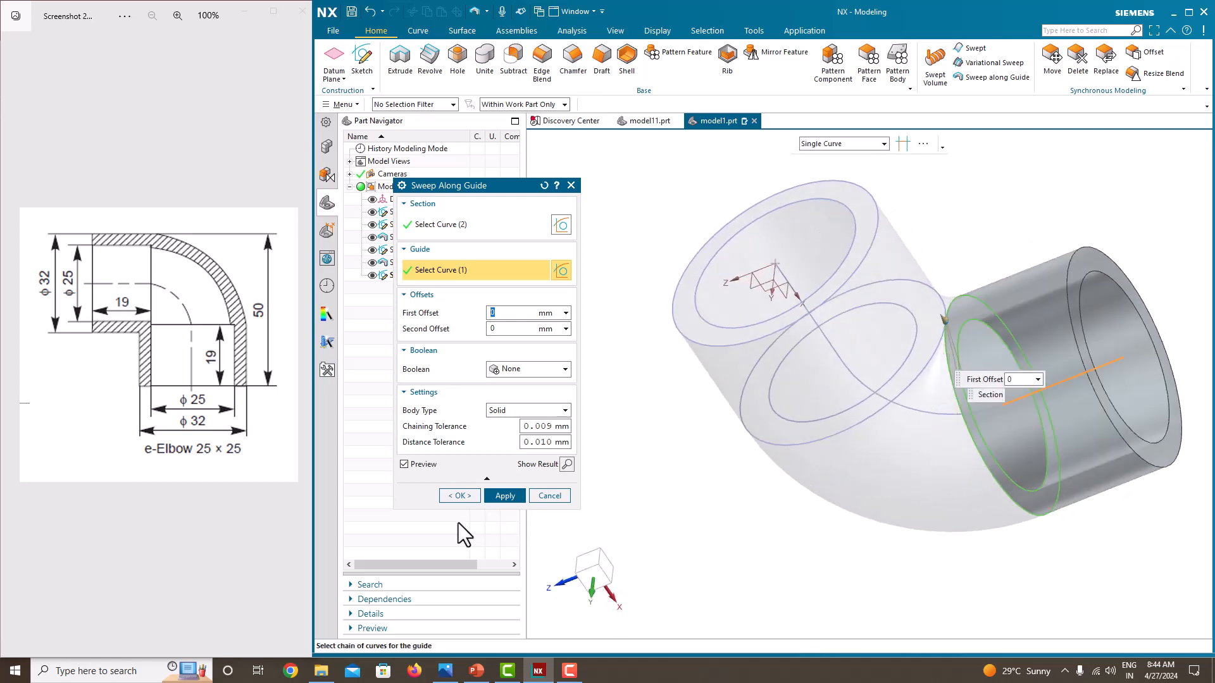
pyautogui.click(459, 495)
# Hide Sketches 1, 2, 4 and 6 so only the solid elbow is displayed
pyautogui.moveTo(773, 417); pyautogui.dragTo(791, 447, button='middle')
pyautogui.moveTo(776, 493); pyautogui.dragTo(705, 506, button='middle')
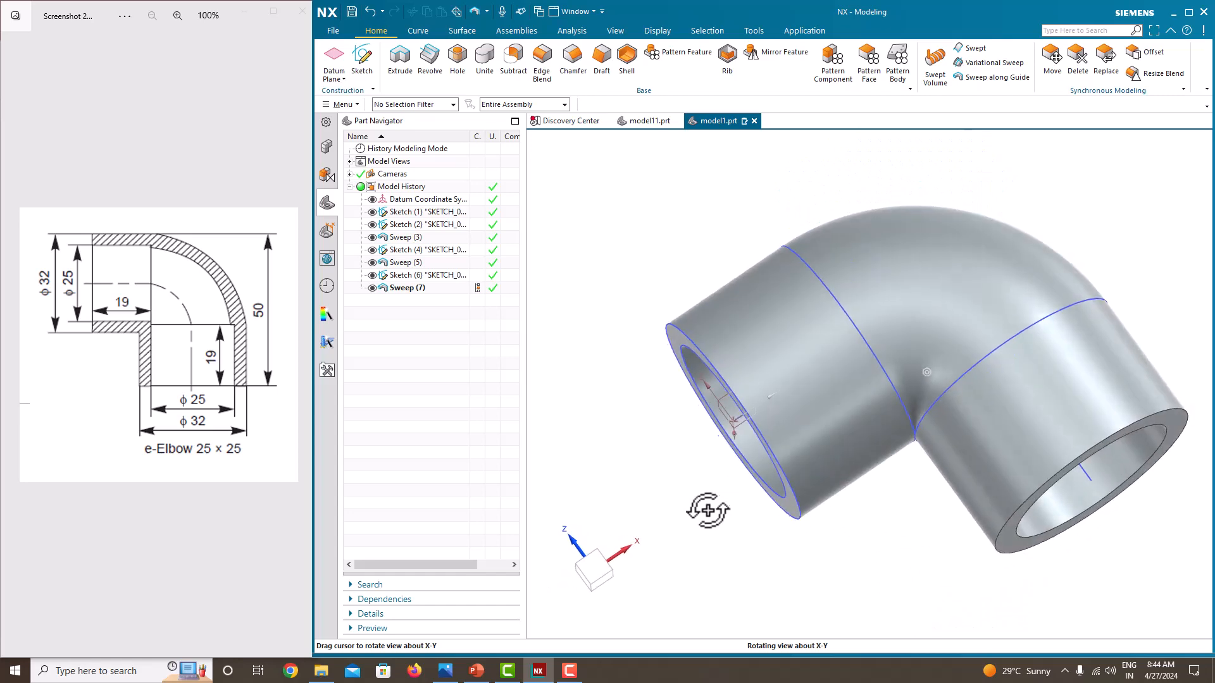
pyautogui.click(372, 212)
pyautogui.click(372, 224)
pyautogui.click(372, 250)
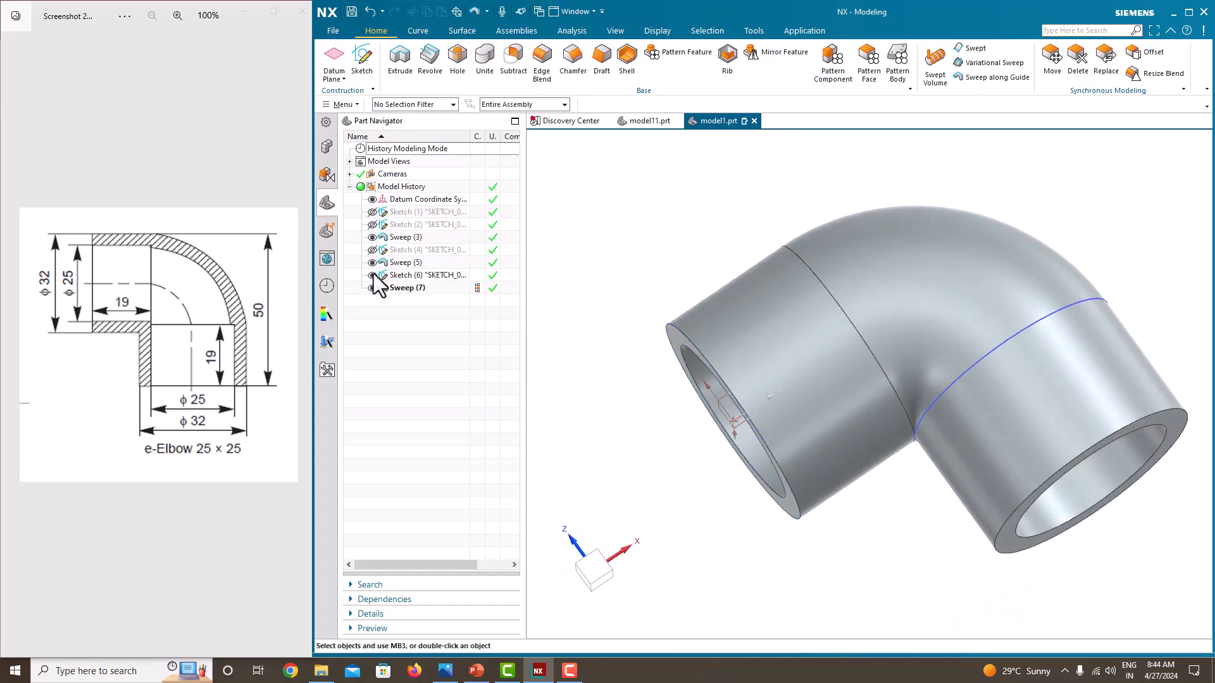
pyautogui.click(372, 275)
pyautogui.moveTo(673, 293)
pyautogui.mouseDown(button='middle')
pyautogui.moveTo(883, 268)
pyautogui.moveTo(806, 241)
pyautogui.mouseUp(button='middle')
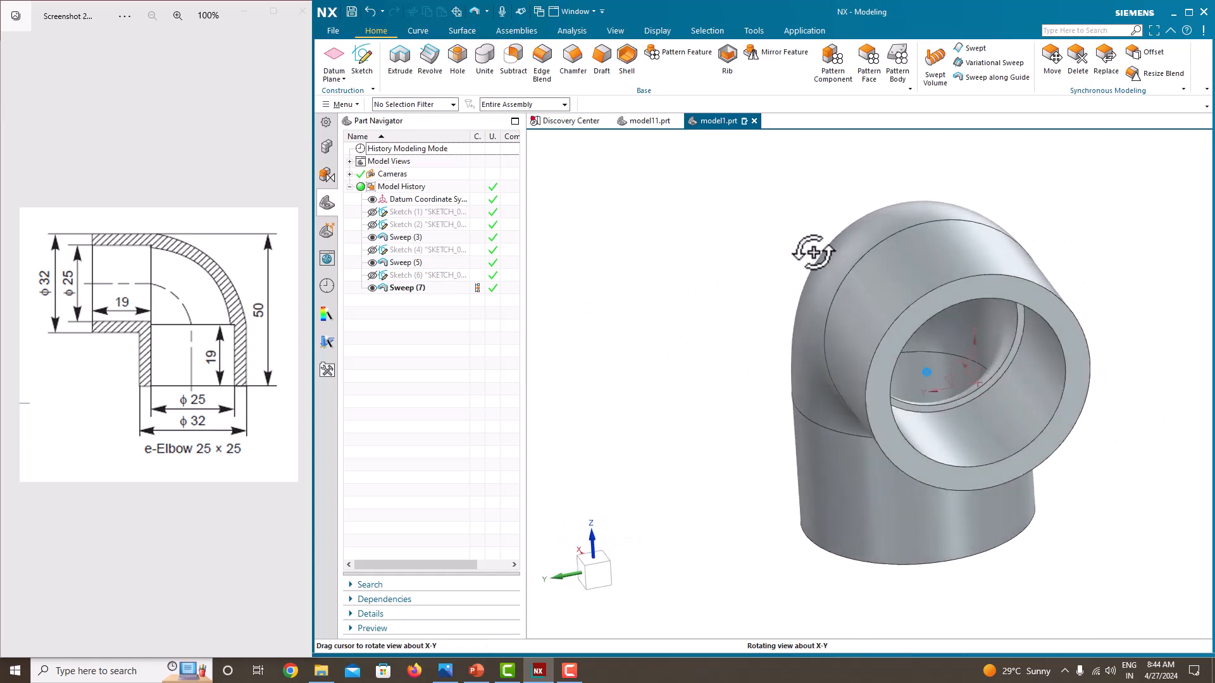
# Enable clipping and open Edit Section to cut the view with a one-plane section on the Y plane
pyautogui.click(343, 104)
pyautogui.moveTo(351, 154)
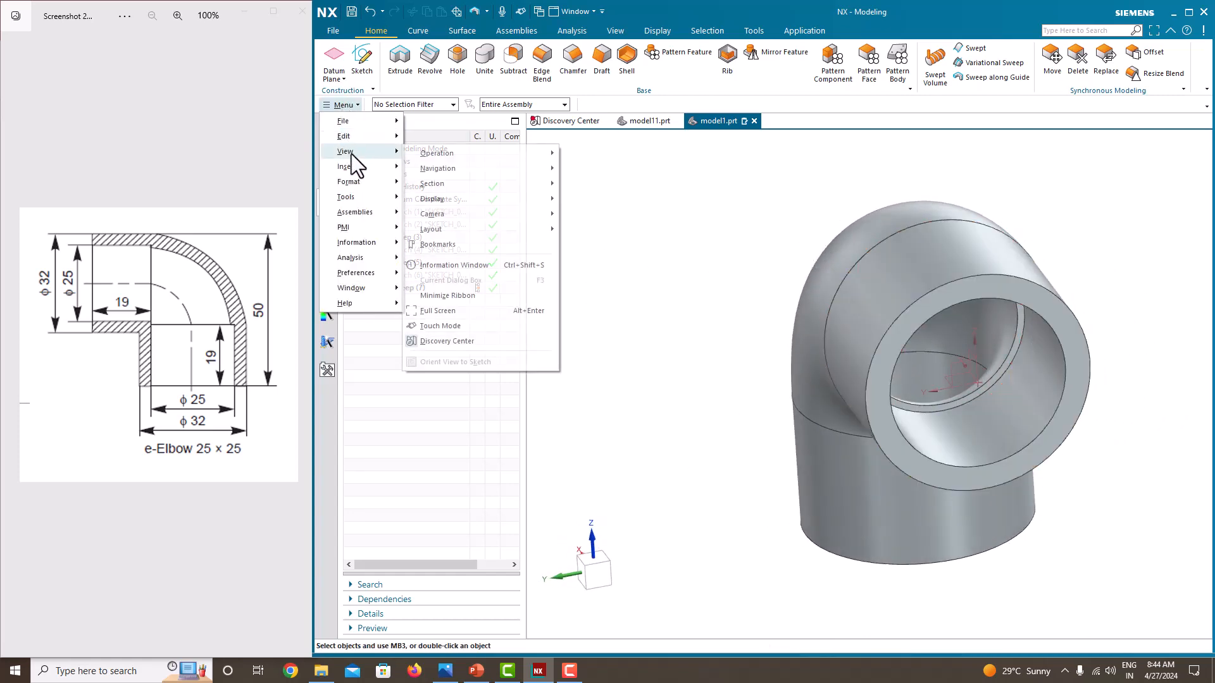
pyautogui.moveTo(473, 183)
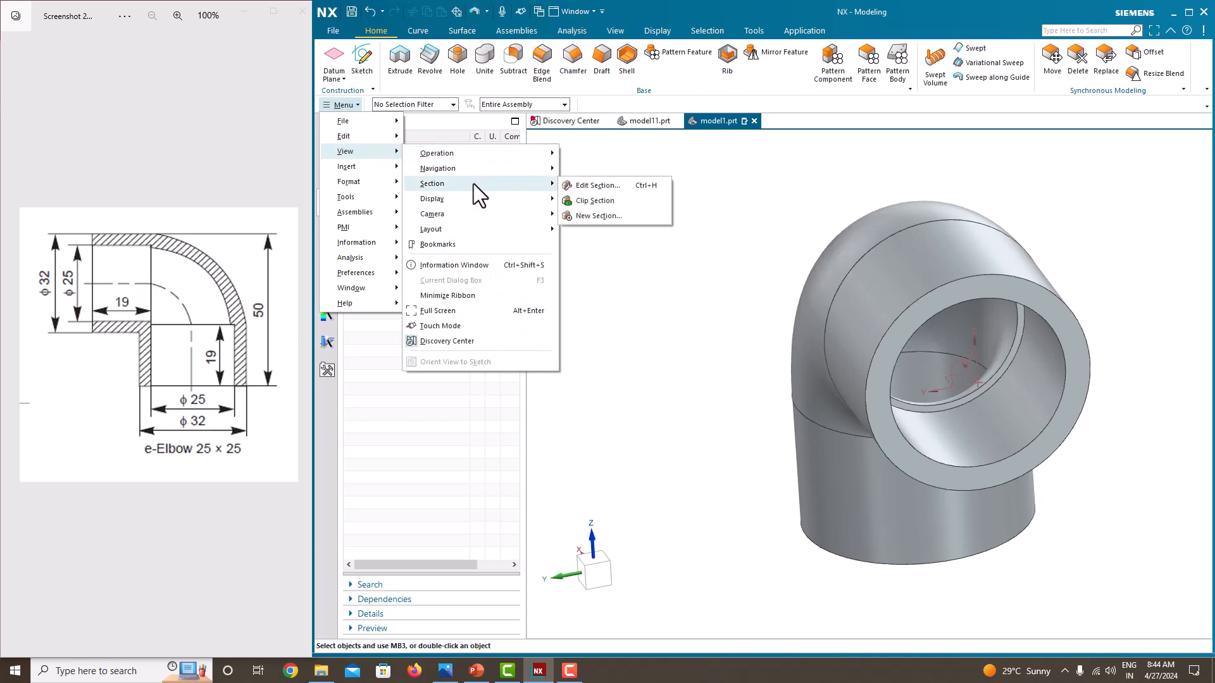
pyautogui.click(598, 202)
pyautogui.click(340, 105)
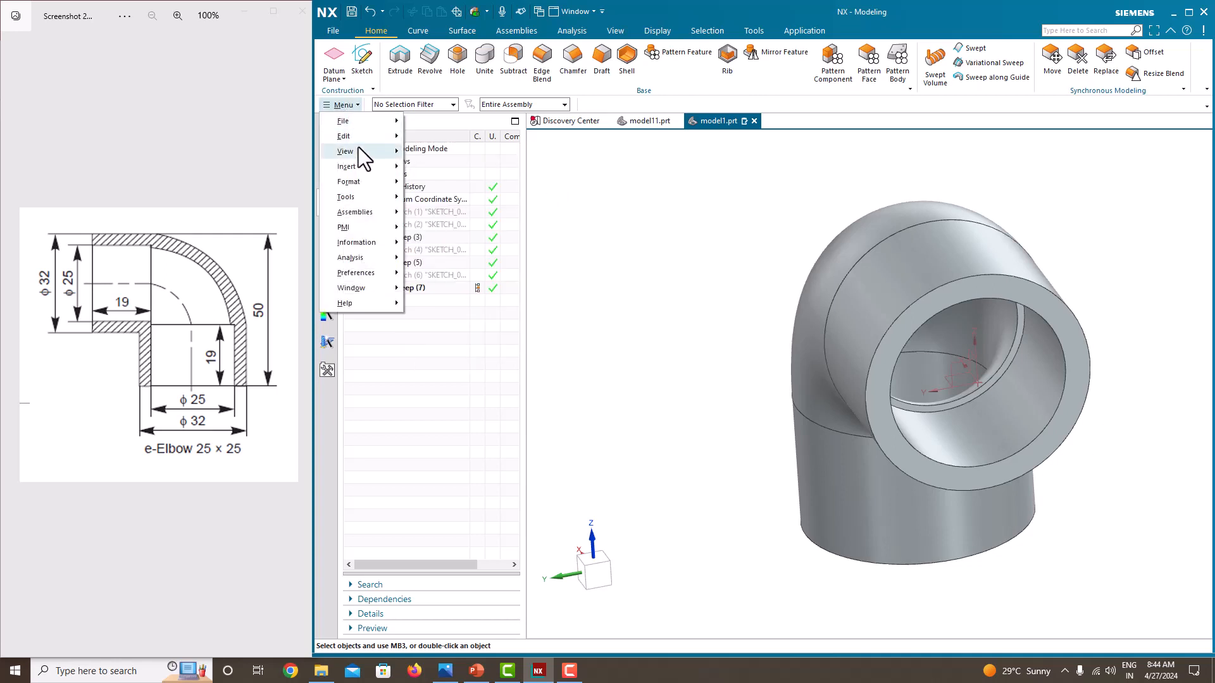
pyautogui.moveTo(355, 151)
pyautogui.moveTo(504, 184)
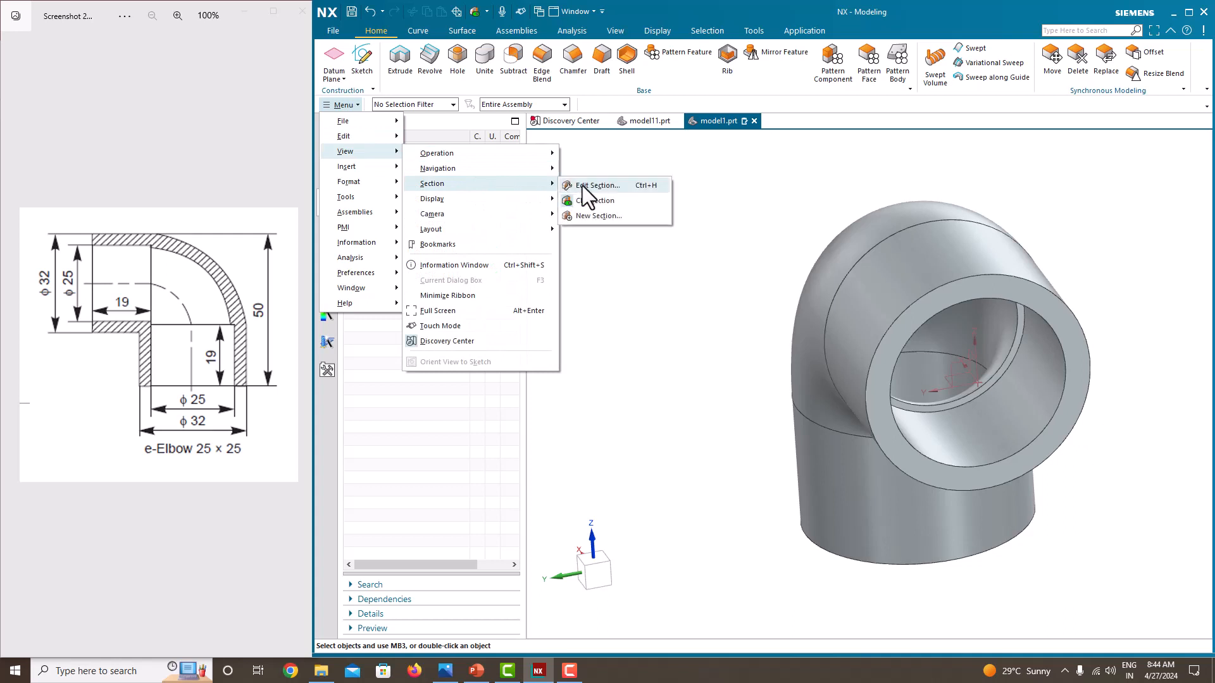
pyautogui.click(582, 184)
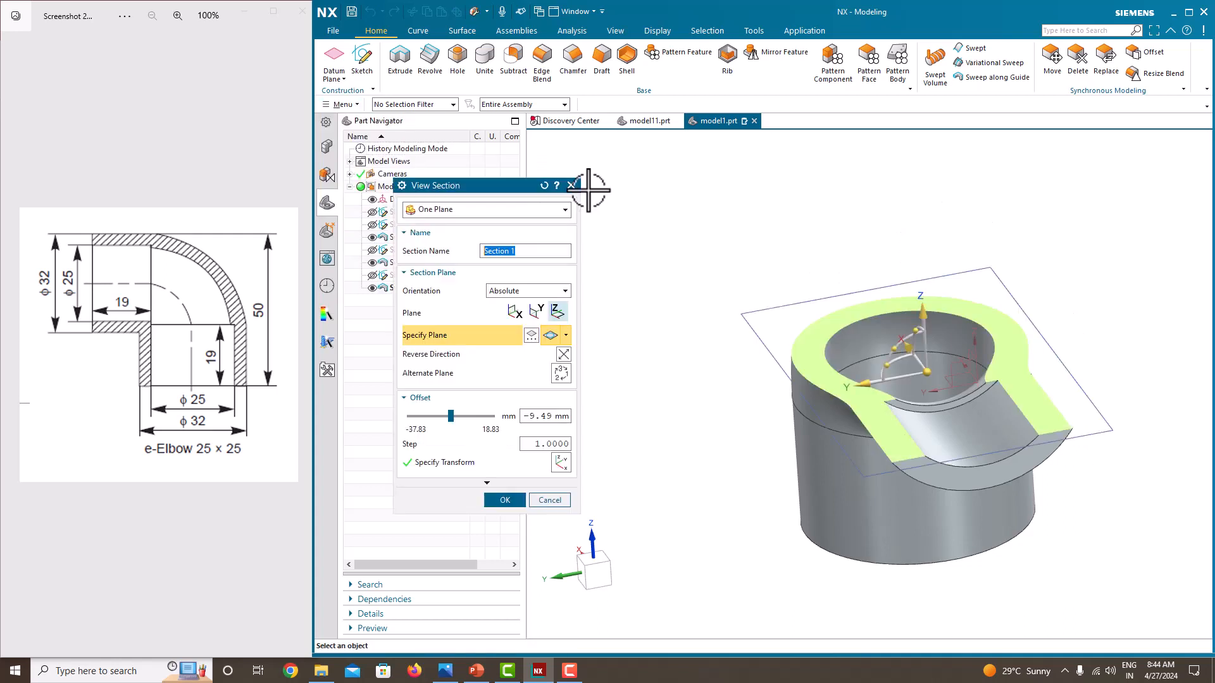
pyautogui.click(536, 310)
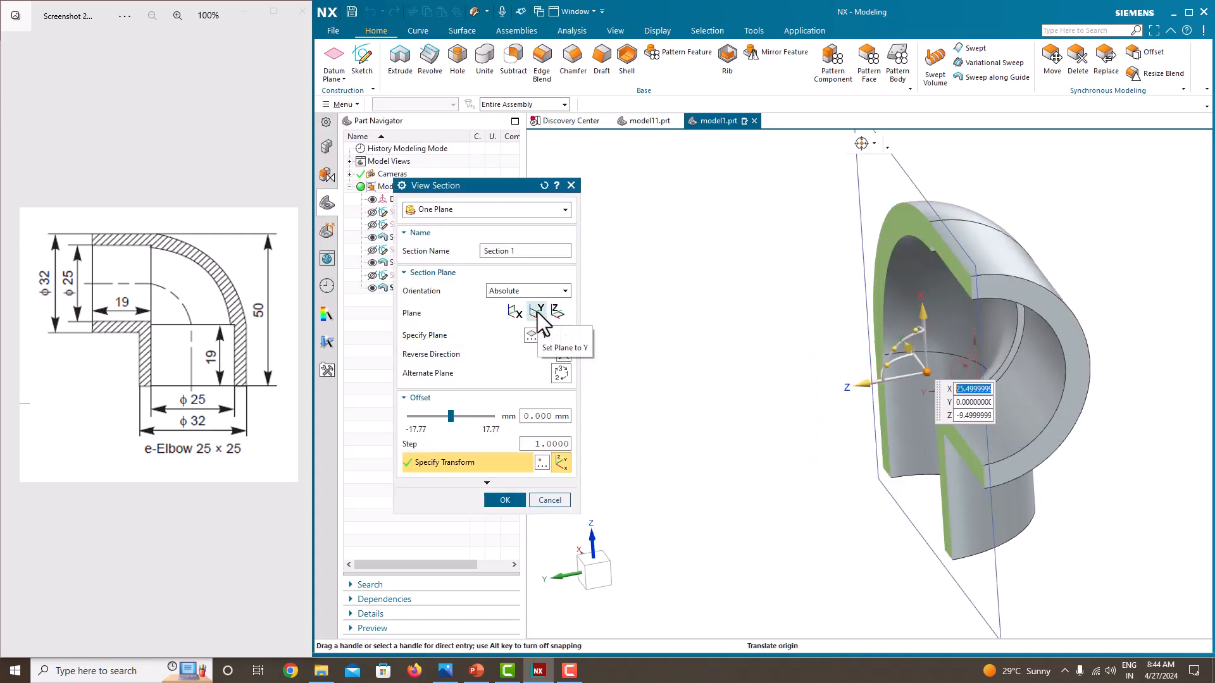
# Reposition the section plane's origin on the elbow to inspect the cut interior
pyautogui.rightClick(712, 332)
pyautogui.click(740, 387)
pyautogui.moveTo(724, 374)
pyautogui.mouseDown()
pyautogui.moveTo(737, 352)
pyautogui.moveTo(711, 345)
pyautogui.moveTo(823, 357)
pyautogui.moveTo(799, 371)
pyautogui.mouseUp()
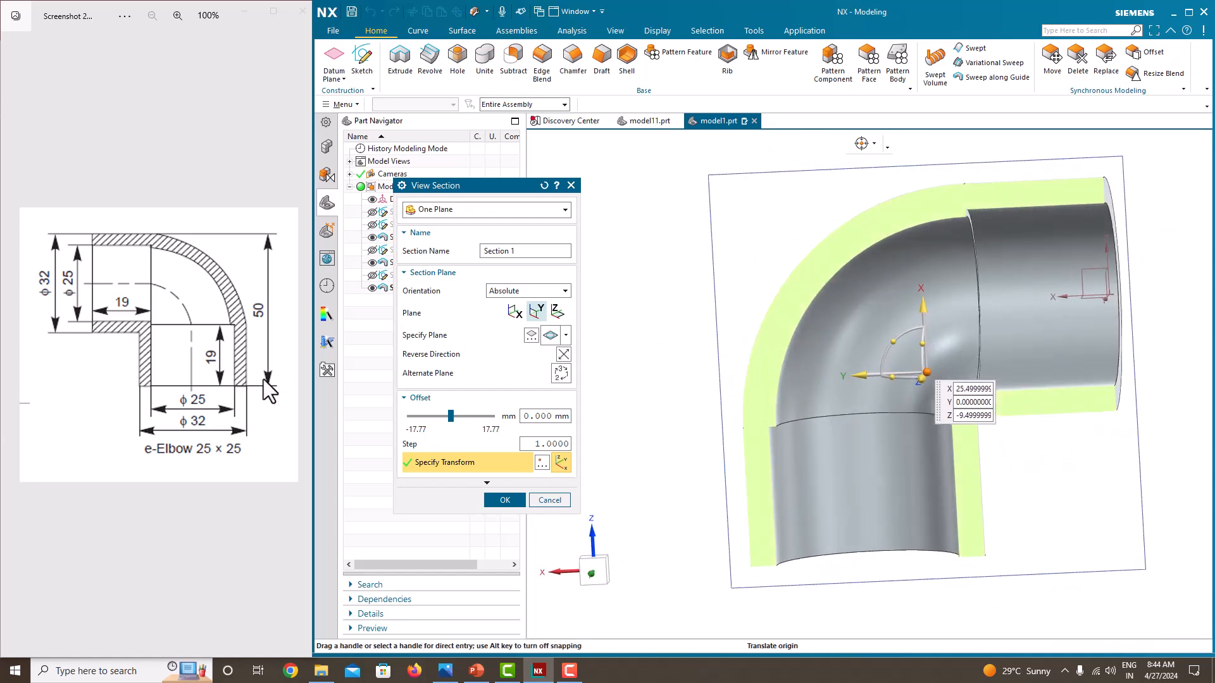
pyautogui.moveTo(1041, 366); pyautogui.dragTo(1028, 375)
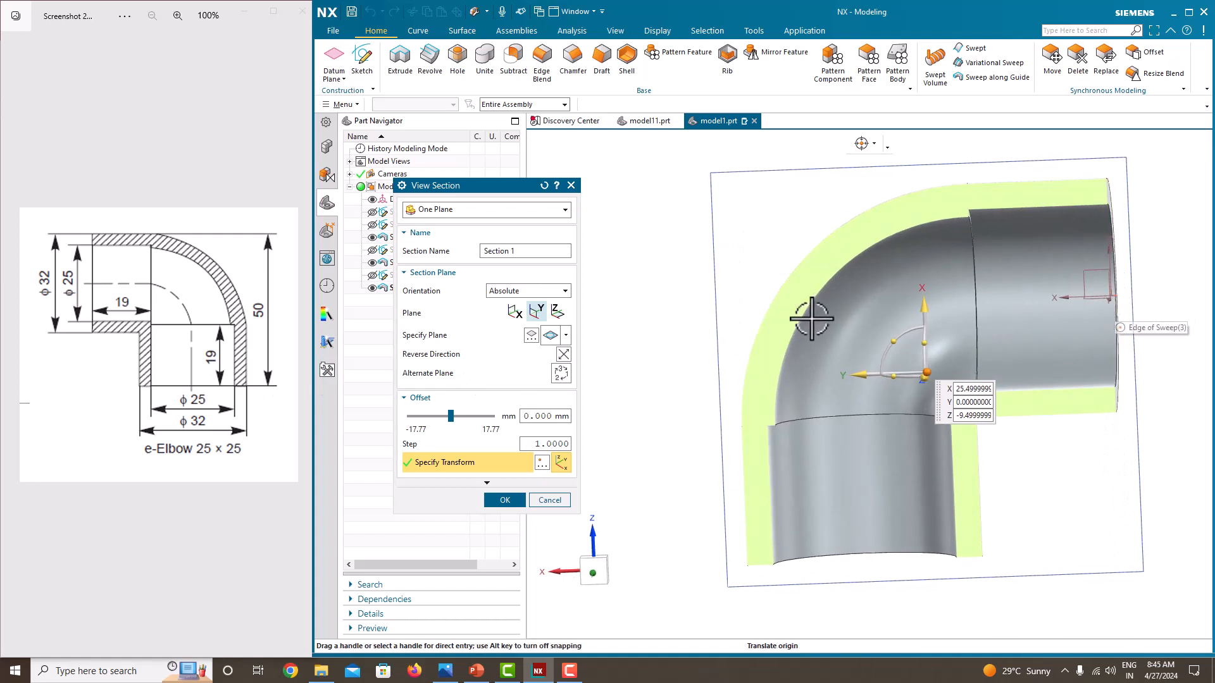
pyautogui.click(747, 235)
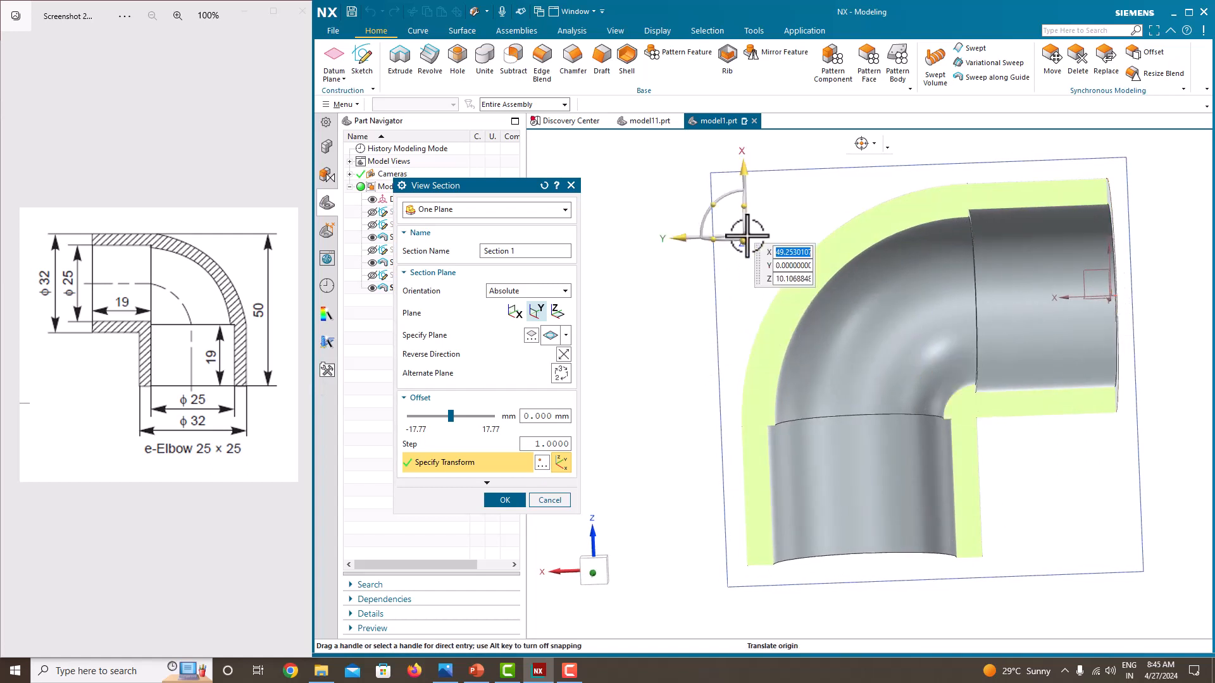